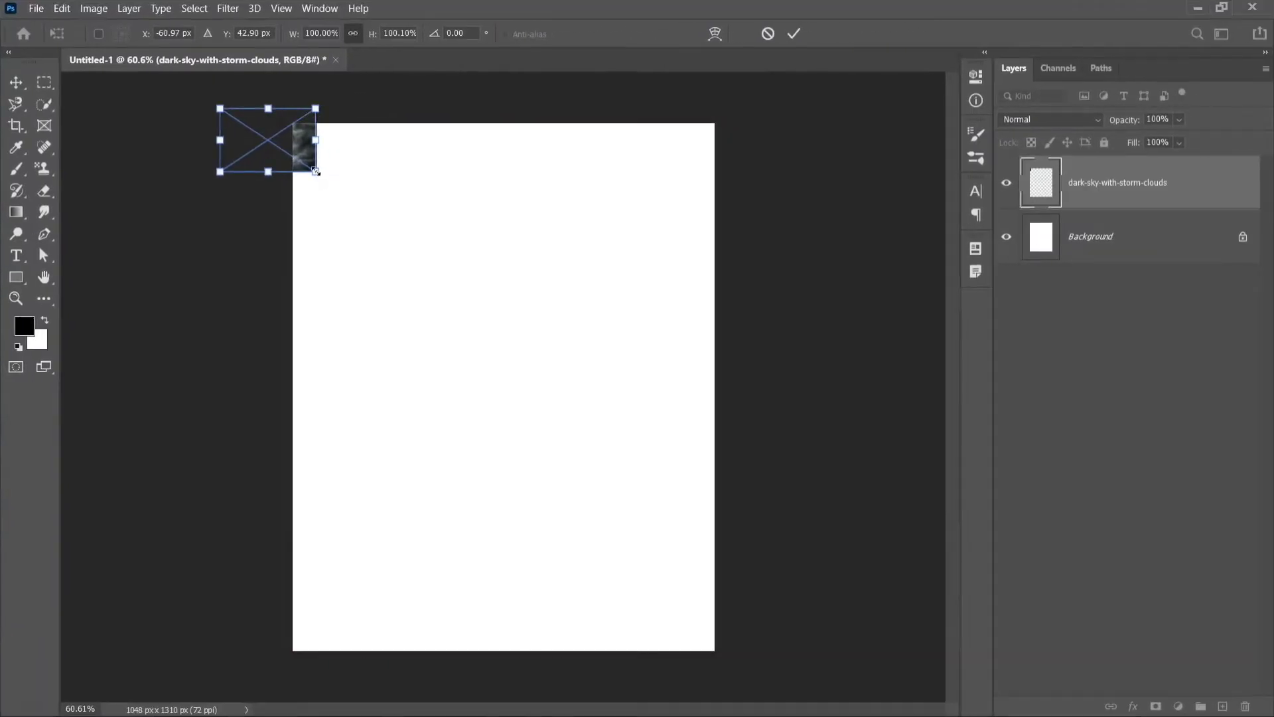
Step: Enlarge the storm-cloud sky layer to cover the upper canvas and commit it
left_click_drag(316, 172, 735, 606)
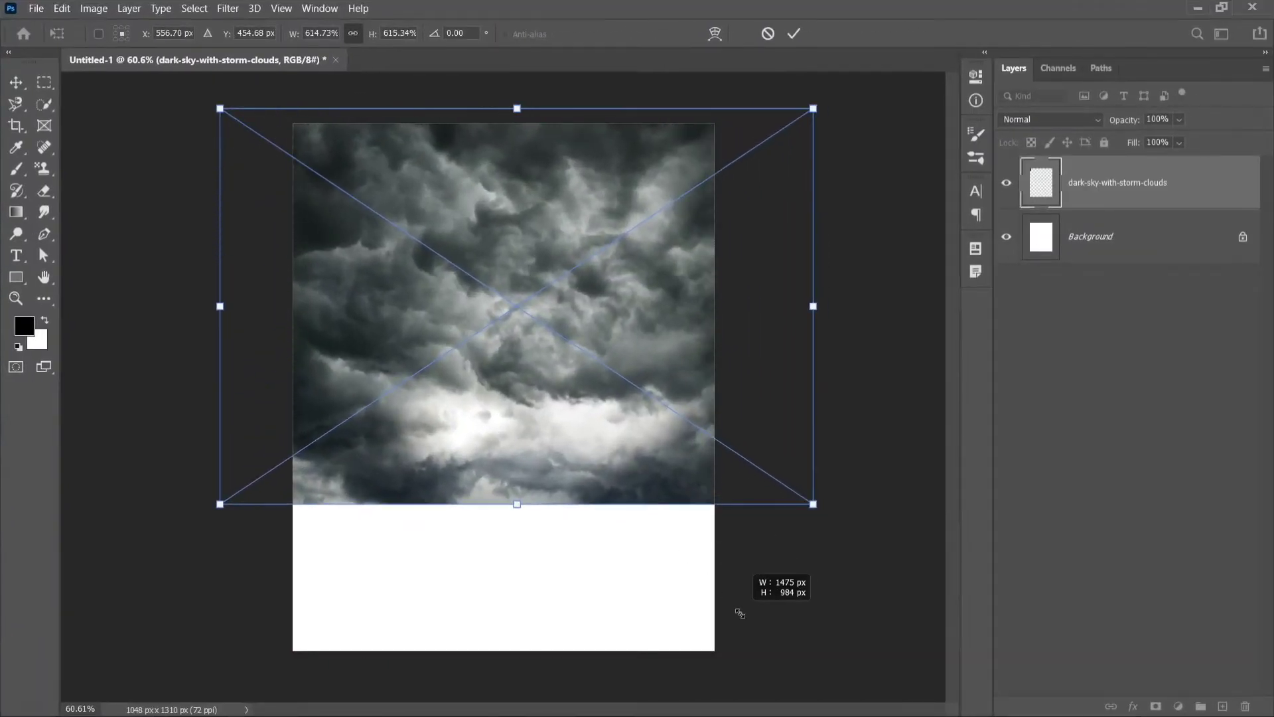
left_click_drag(697, 470, 682, 488)
left_click(795, 34)
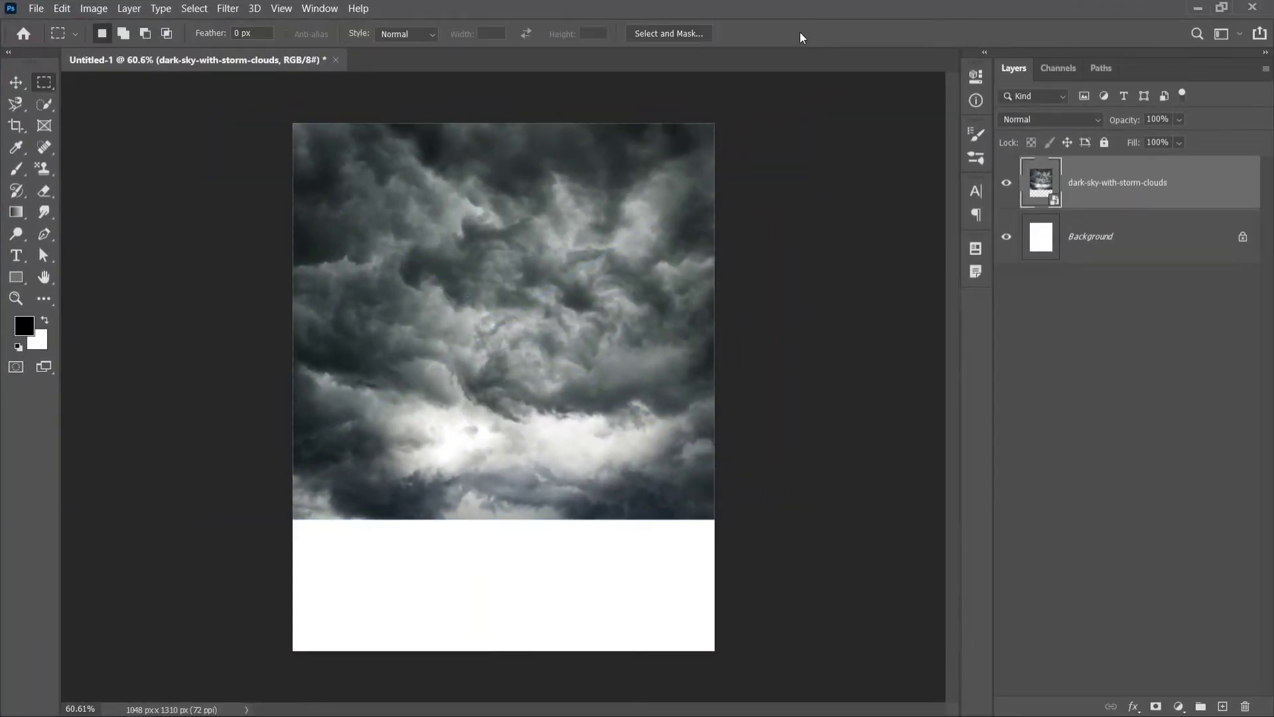
Step: Place the 31527-6-rock-transparent image, stretched across the full width at the canvas bottom
left_click(35, 8)
left_click(66, 324)
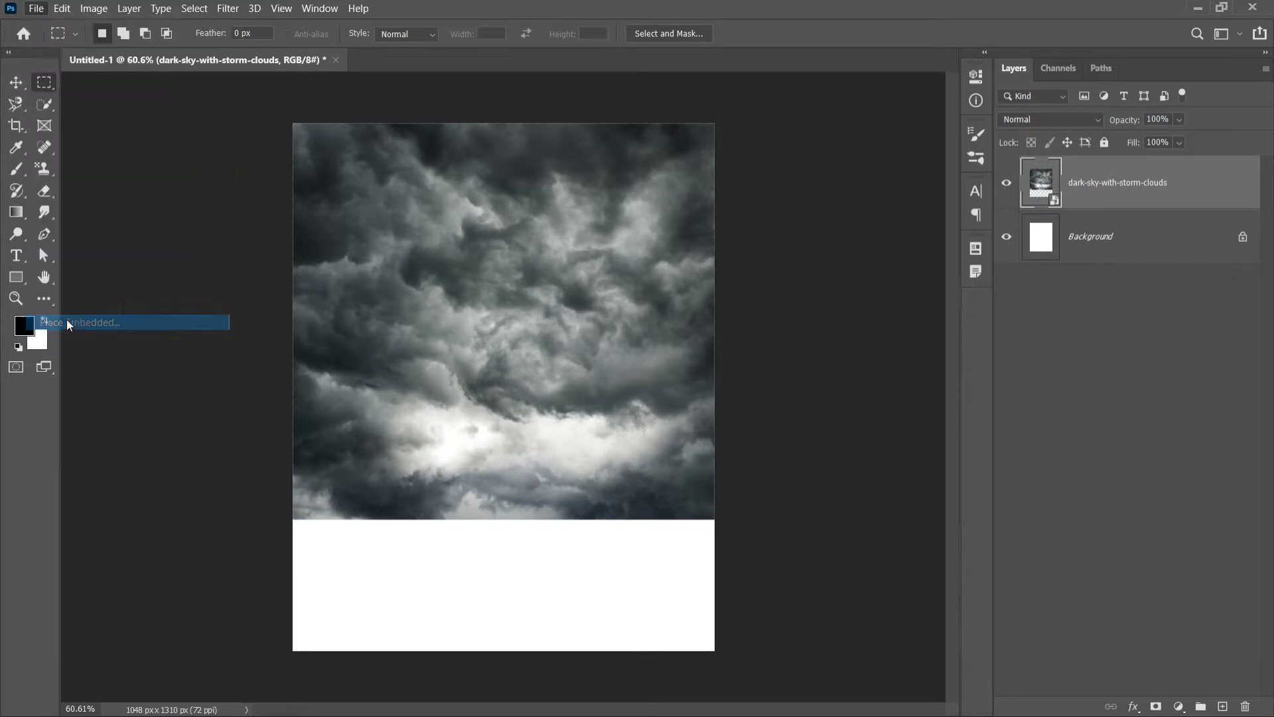
left_click(469, 377)
left_click_drag(468, 379, 335, 376)
left_click_drag(451, 422, 757, 620)
left_click_drag(669, 581, 661, 547)
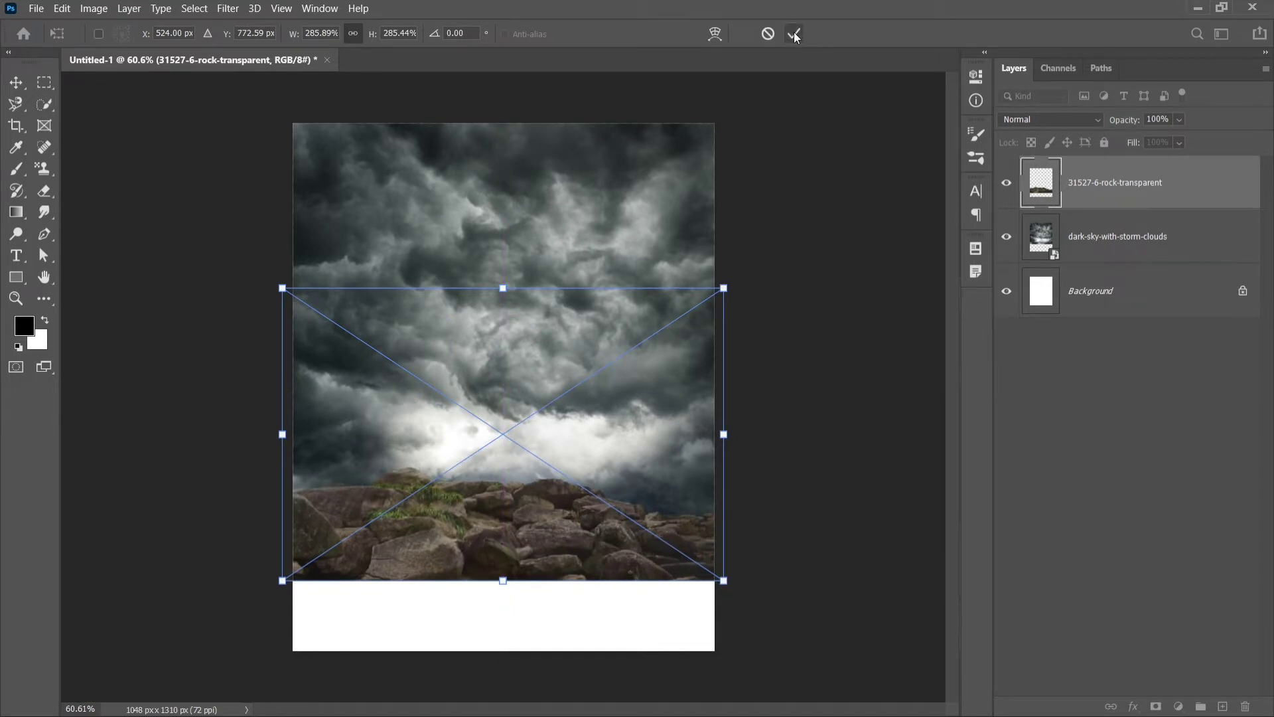
left_click_drag(606, 432, 606, 503)
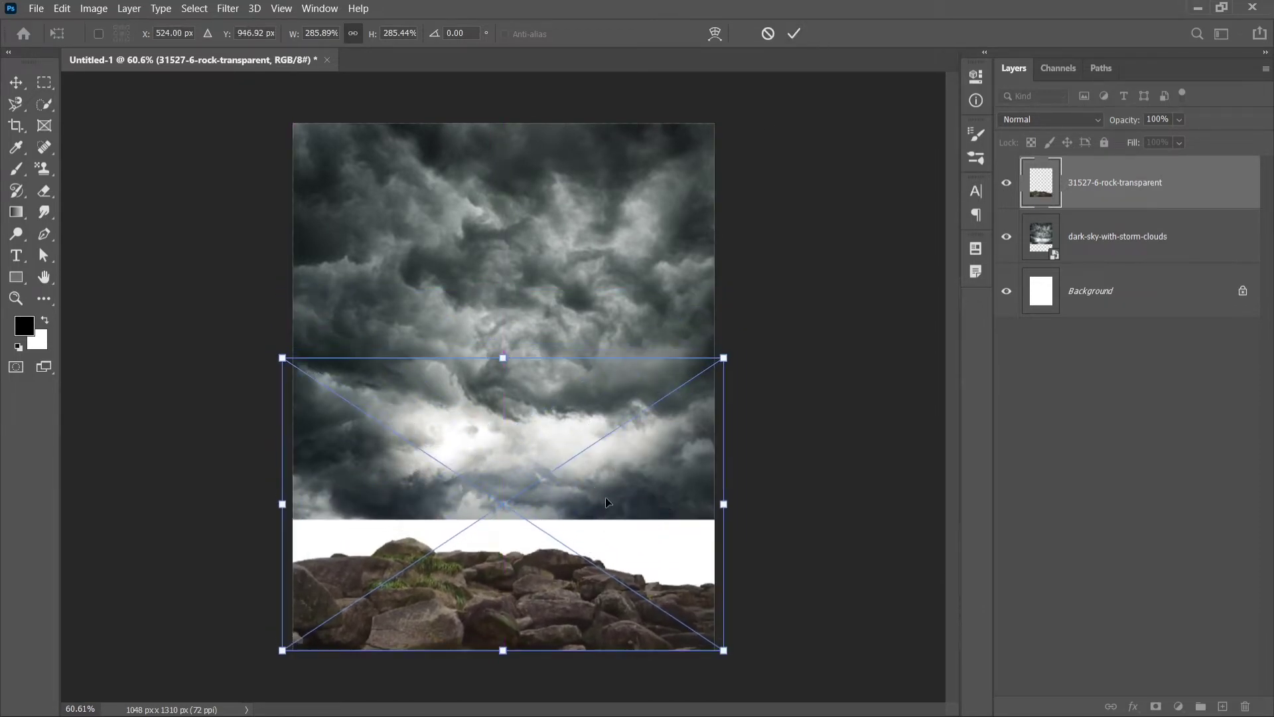
left_click(794, 33)
Step: Duplicate the dark-sky-with-storm-clouds layer and move the copy down over the rocks
key("m")
left_click(1174, 243)
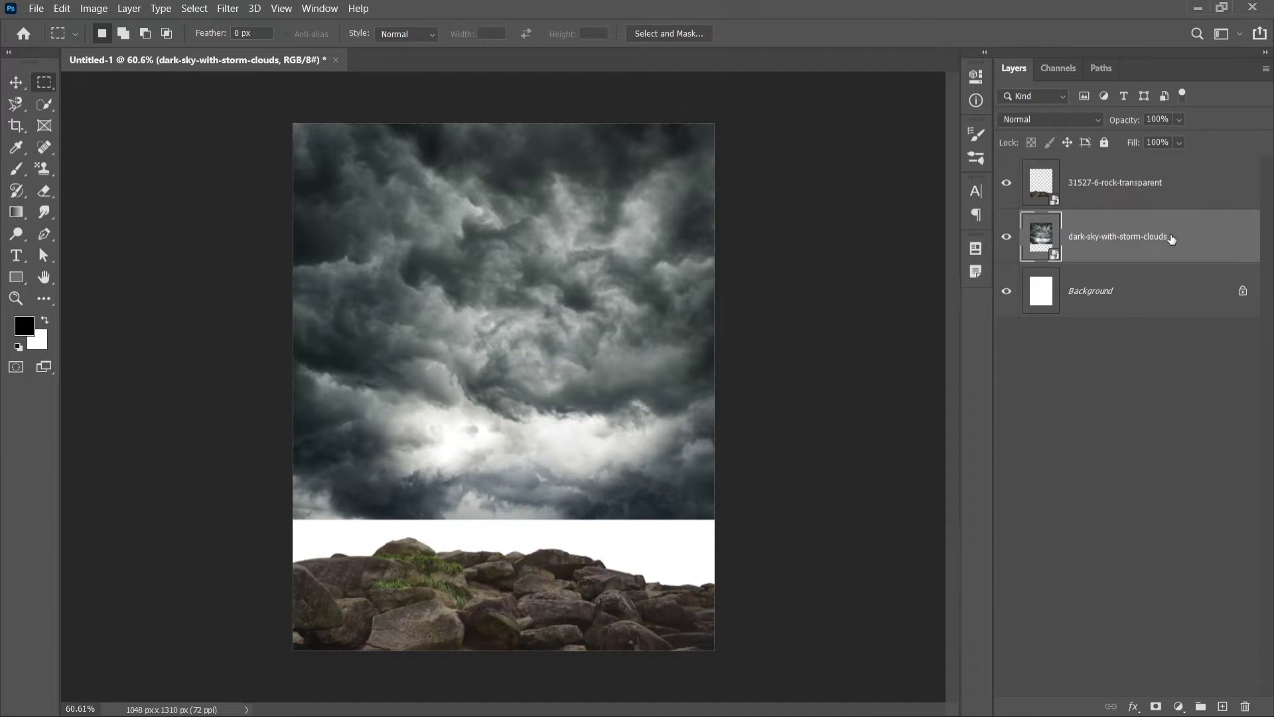
key("ctrl+j")
key("ctrl+t")
mouse_move(568, 371)
left_mouse_down()
mouse_move(579, 487)
mouse_move(566, 564)
left_mouse_up()
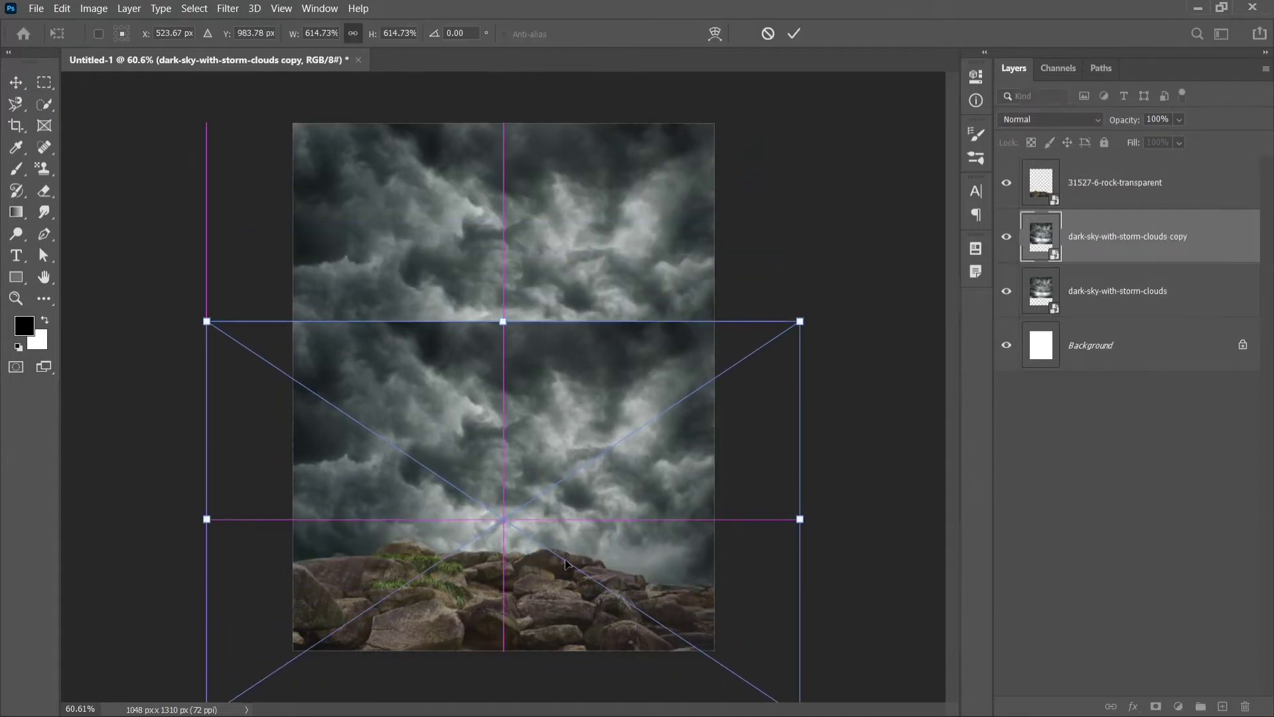
left_click(794, 33)
Step: Mask the sky copy and paint black over its top seam with a soft 400px brush
left_click(1156, 706)
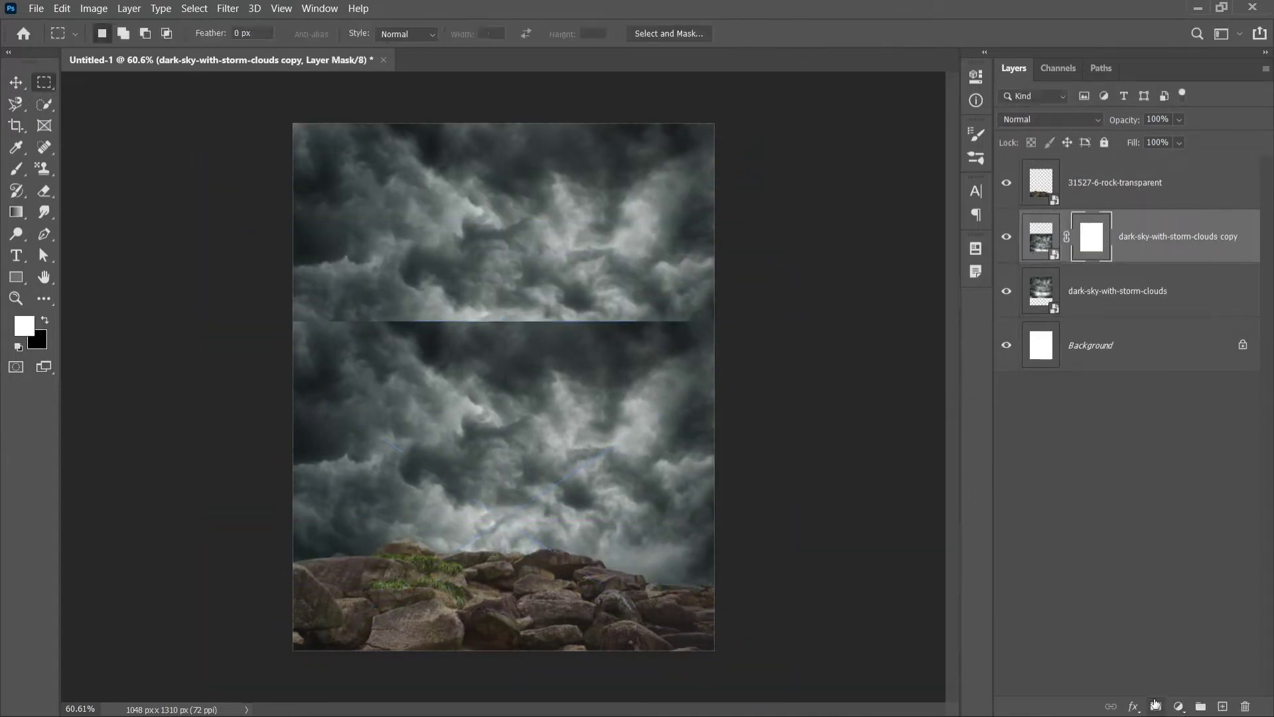
left_click(17, 171)
key("bracketright")
key("bracketright")
key("bracketright")
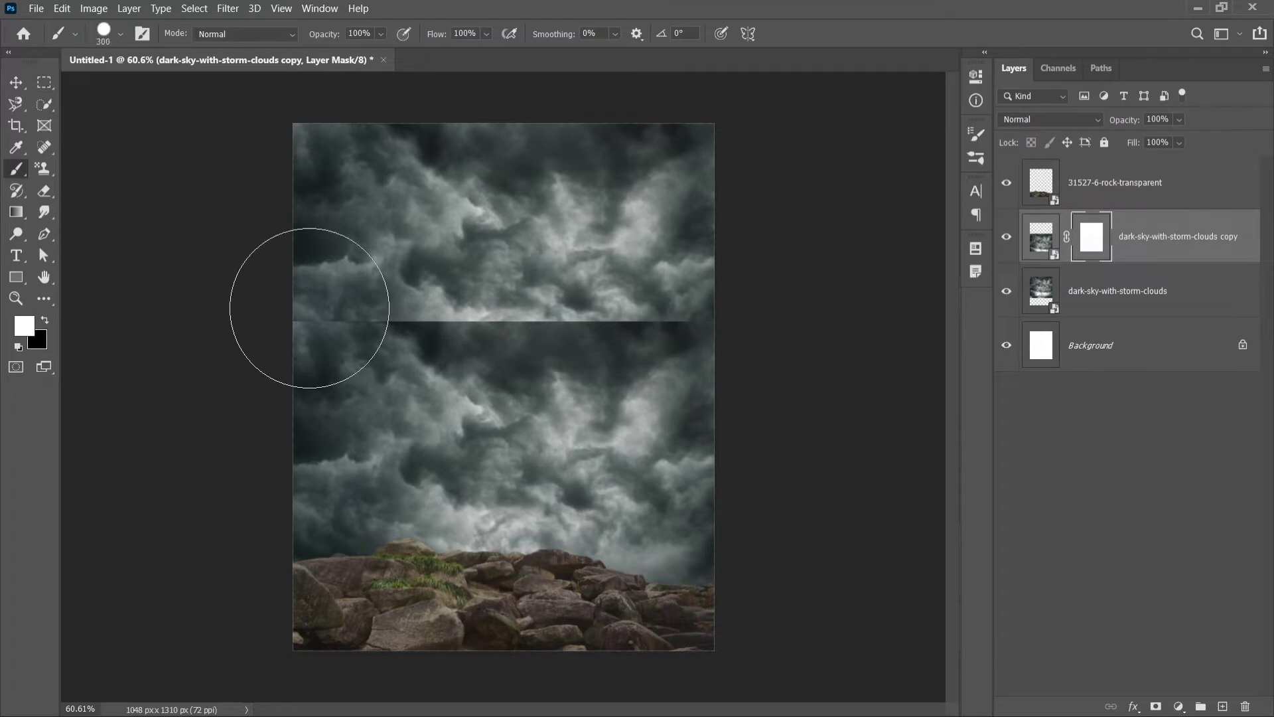
right_click(315, 308)
key("Return")
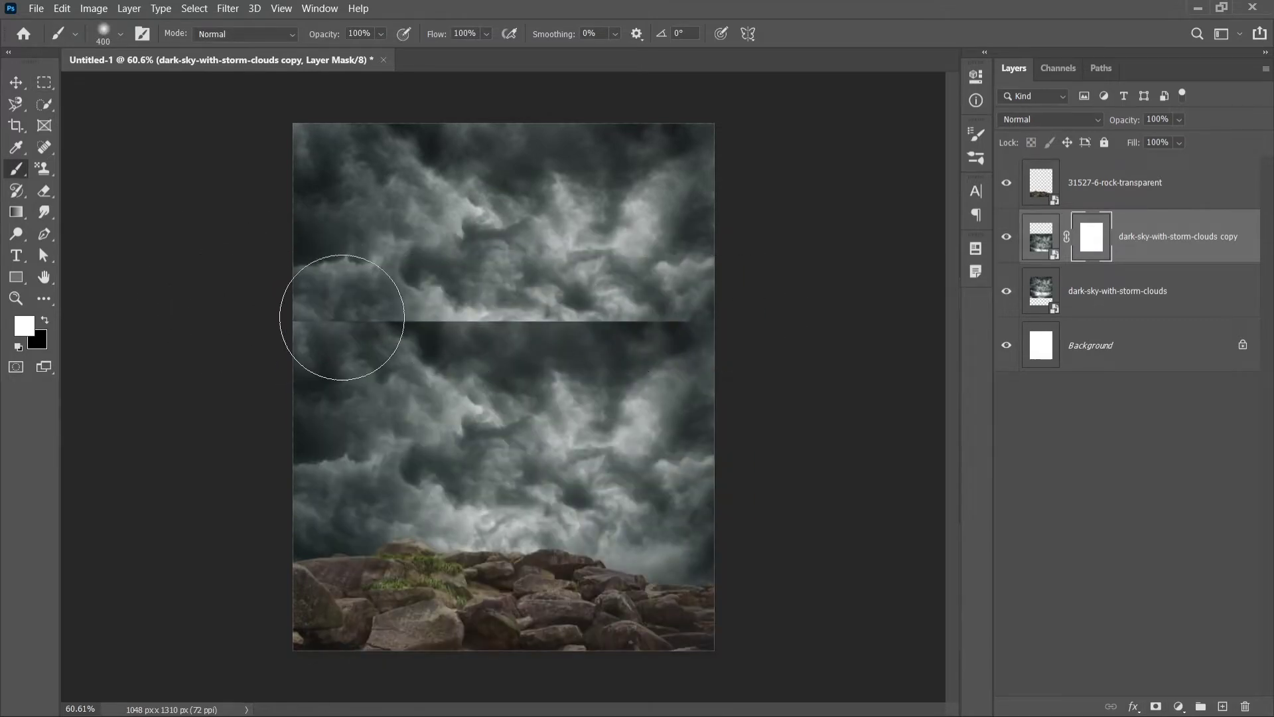
key("x")
left_click_drag(728, 299, 393, 318)
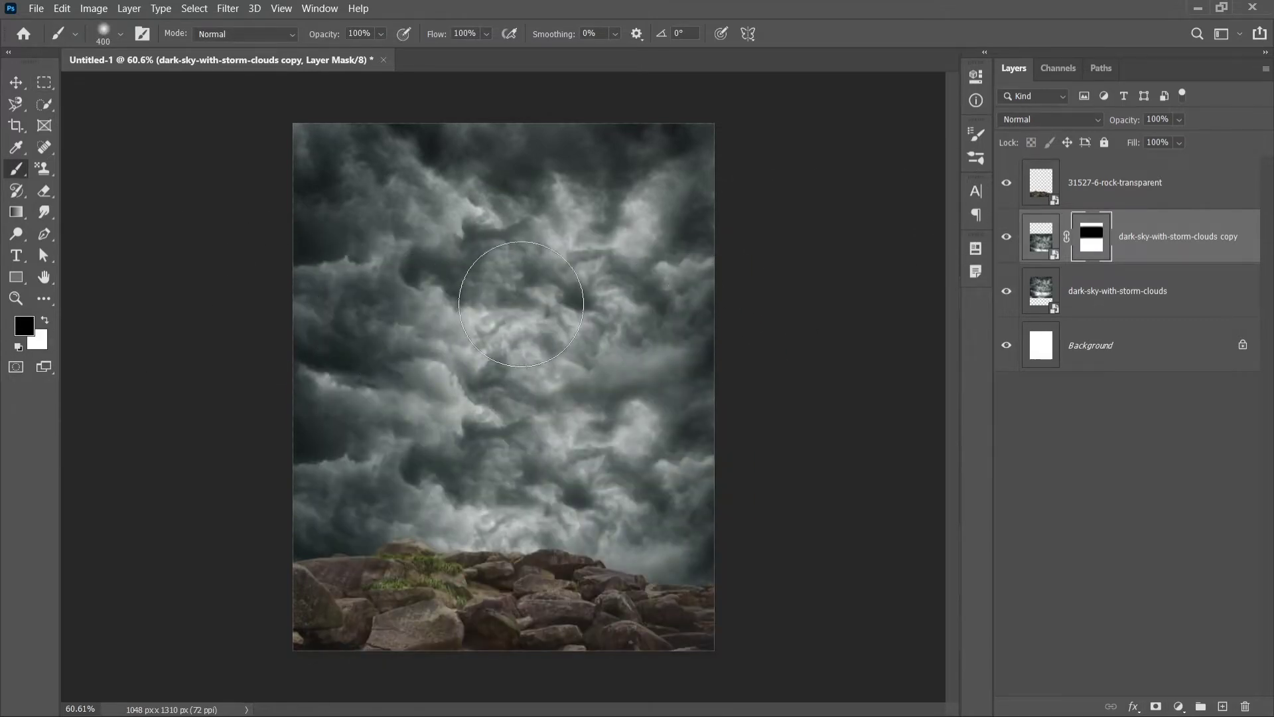
Step: Shift the sky copy's mask right and repaint it to reveal brighter central clouds
key("ctrl+t")
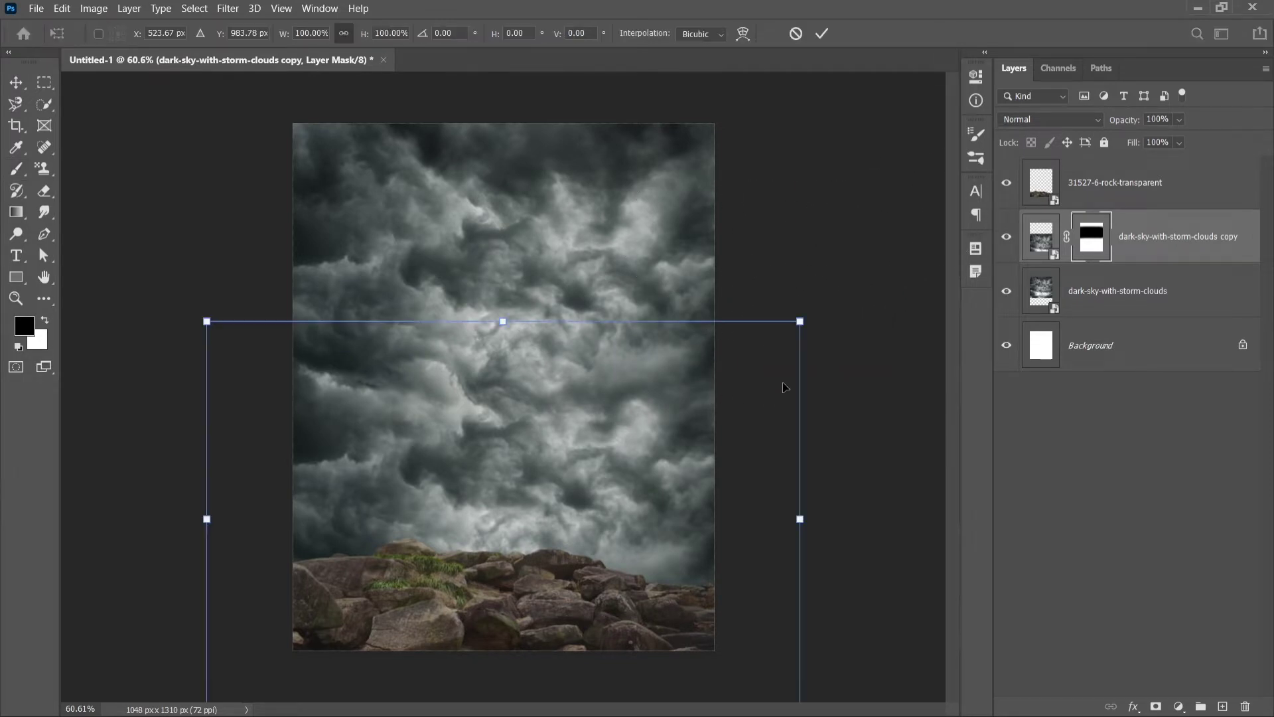
mouse_move(717, 485)
left_mouse_down()
mouse_move(762, 485)
mouse_move(494, 445)
left_mouse_up()
left_click(822, 33)
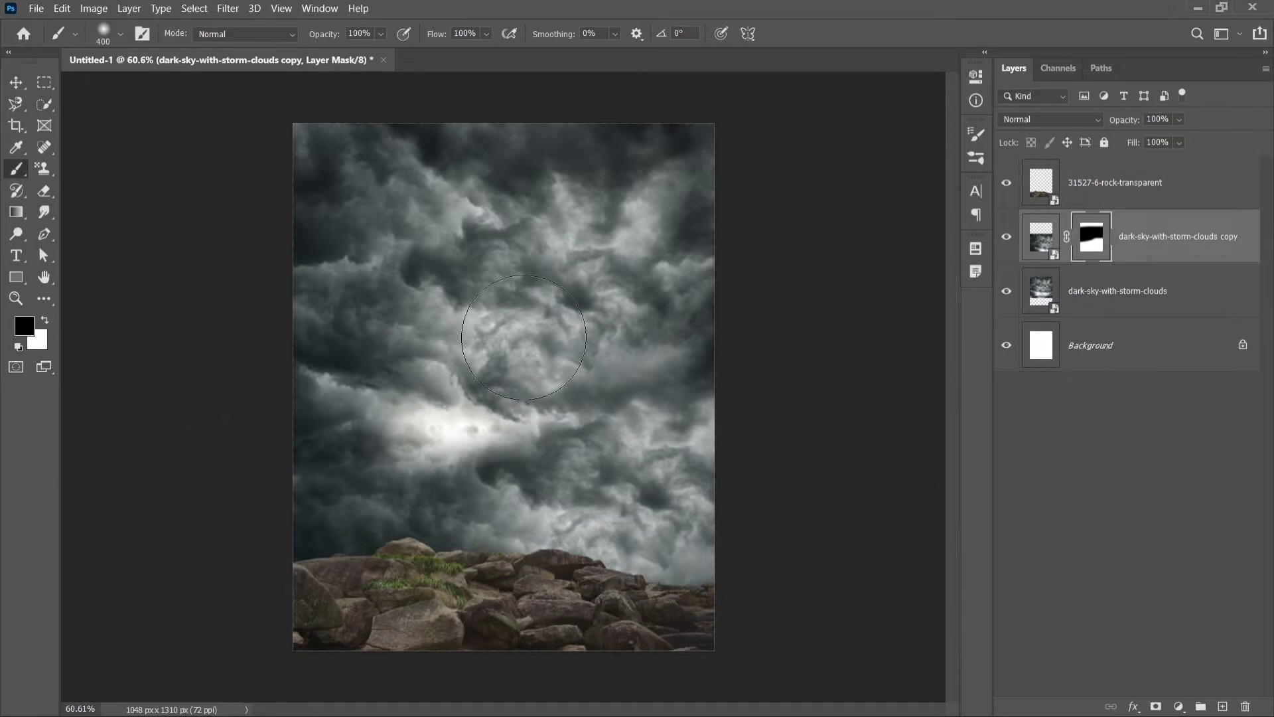
left_click_drag(524, 337, 710, 375)
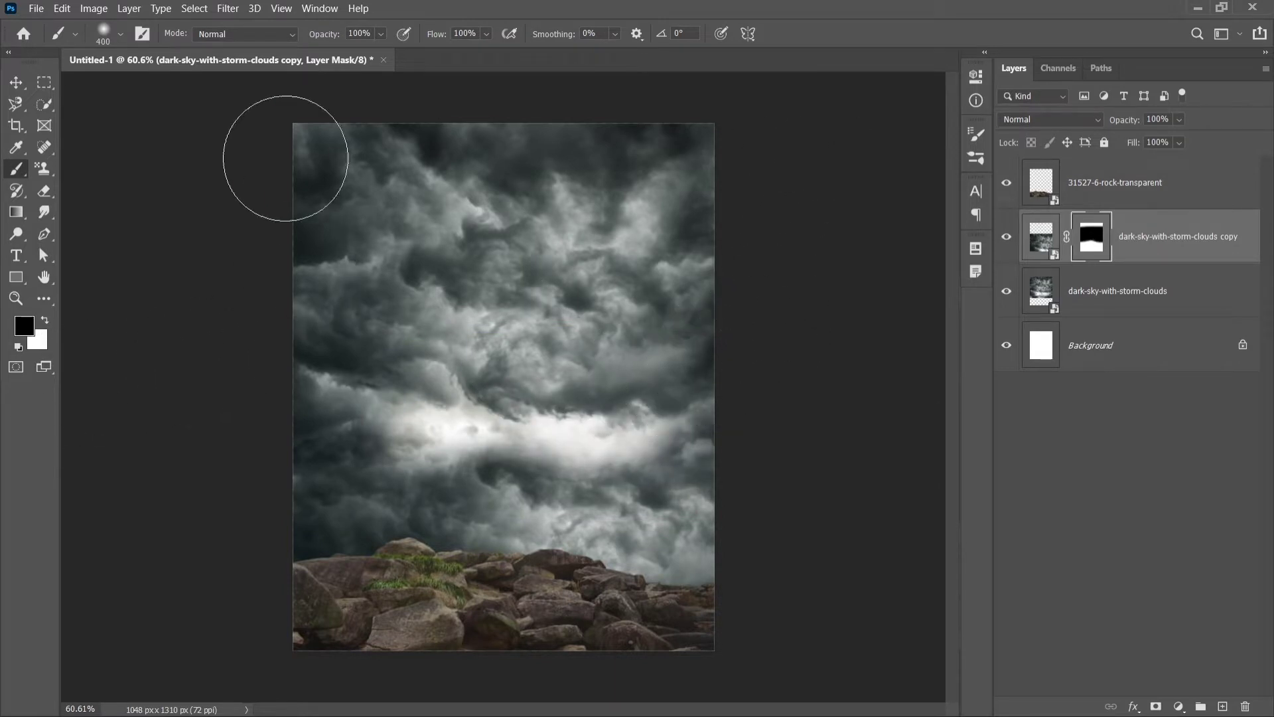
left_click(36, 8)
Step: Place p1.png, scale the hooded archer to about 76%, and stand it on the rocks
left_click(80, 322)
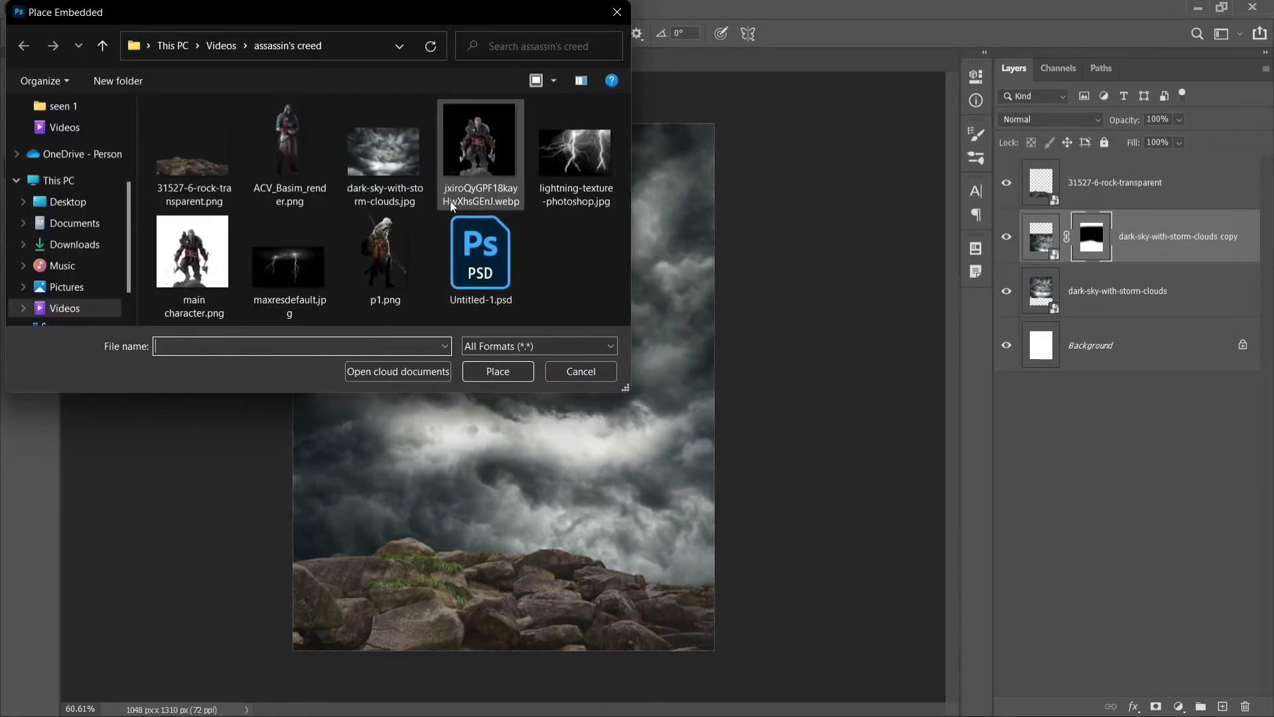
left_click(364, 250)
left_click(498, 370)
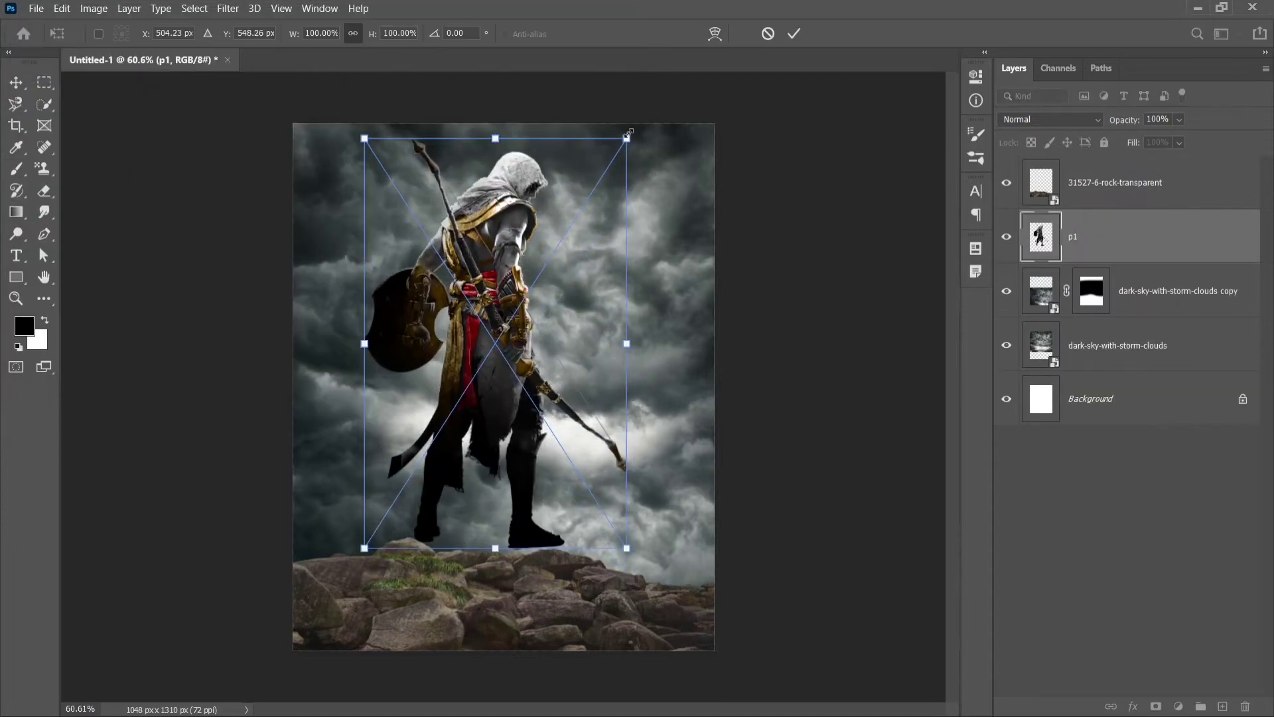
left_click_drag(626, 133, 554, 244)
left_click_drag(419, 362, 480, 370)
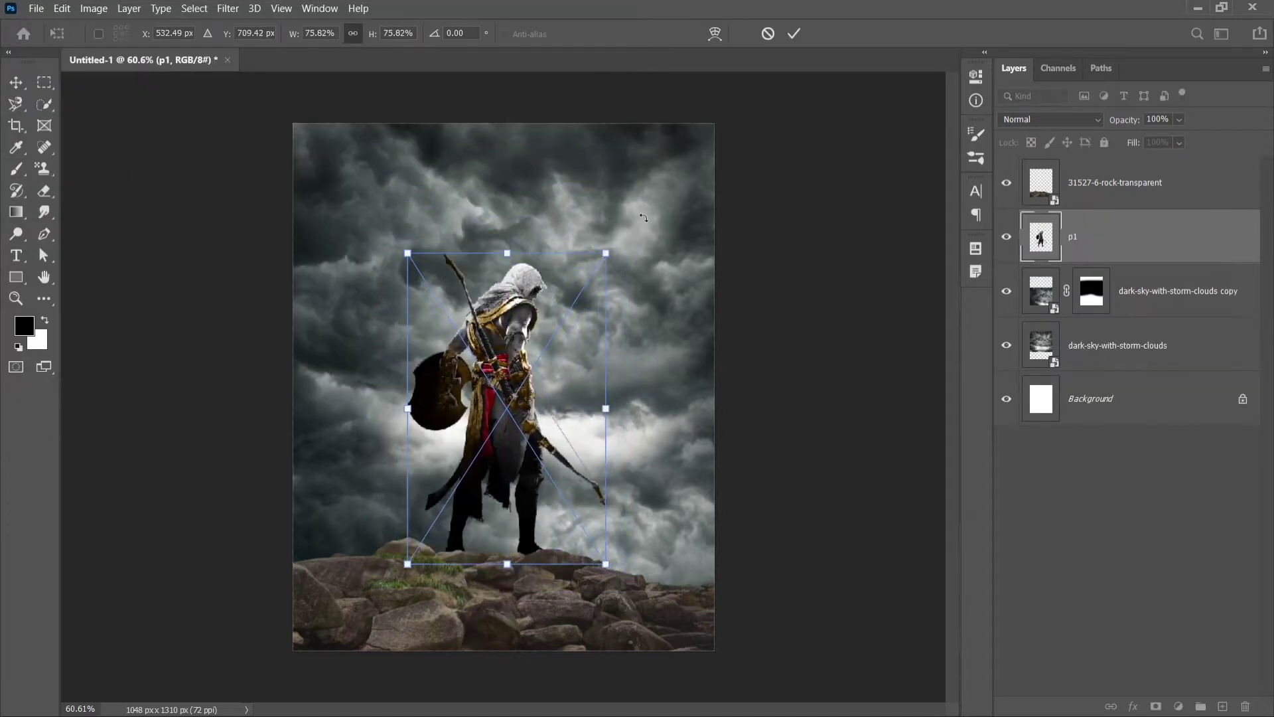
left_click(795, 34)
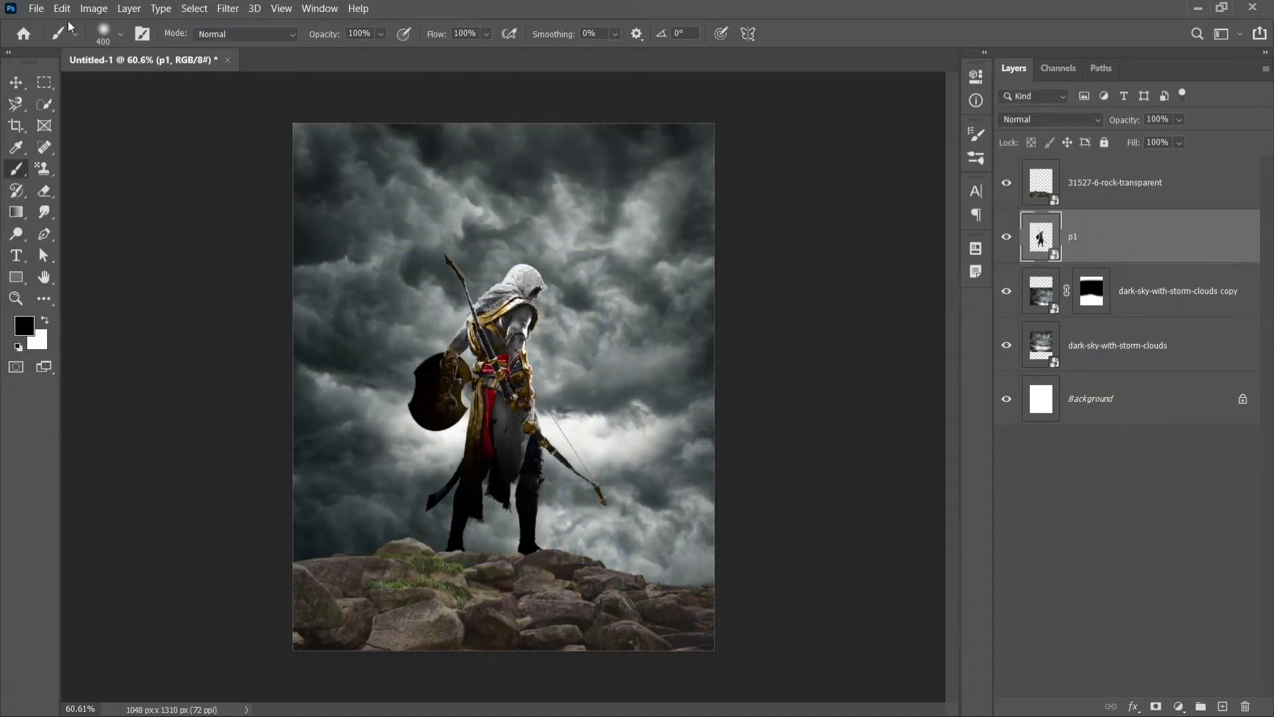
left_click(36, 8)
left_click(80, 321)
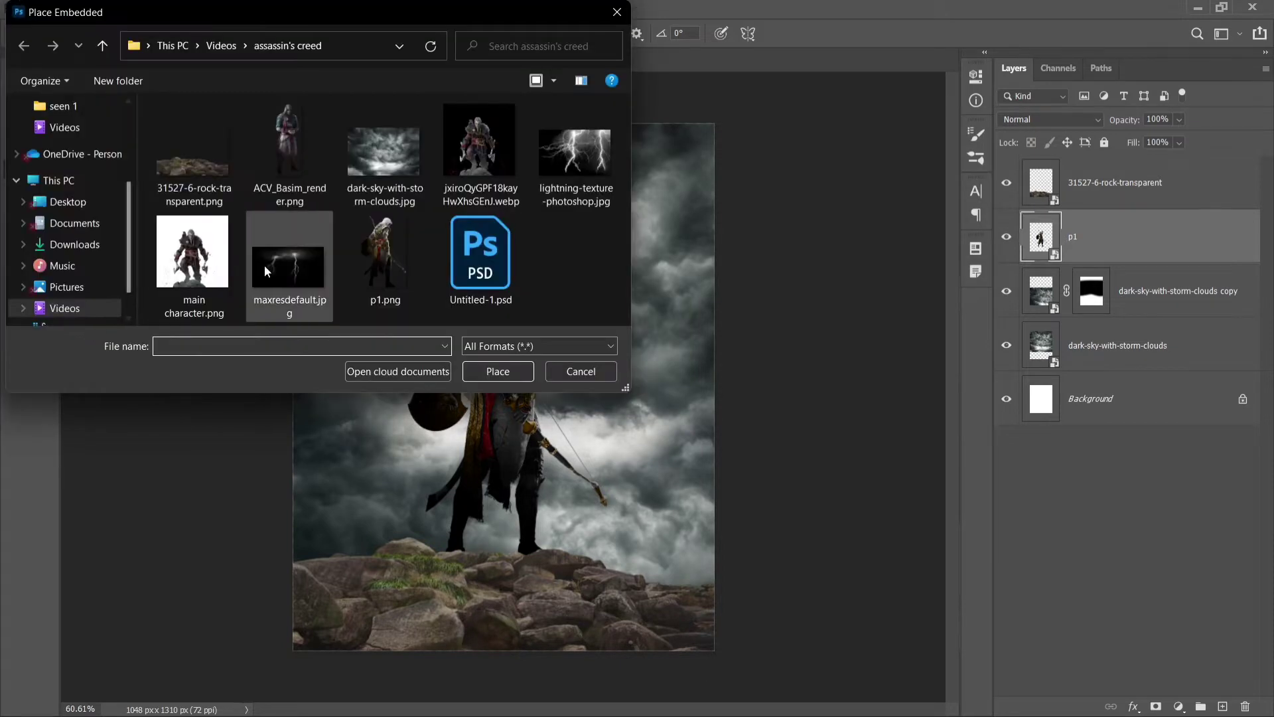
Step: Place lightning-texture-photoshop below the archer, rasterized, in Screen mode, raised into the top sky
left_click(575, 152)
left_click(498, 372)
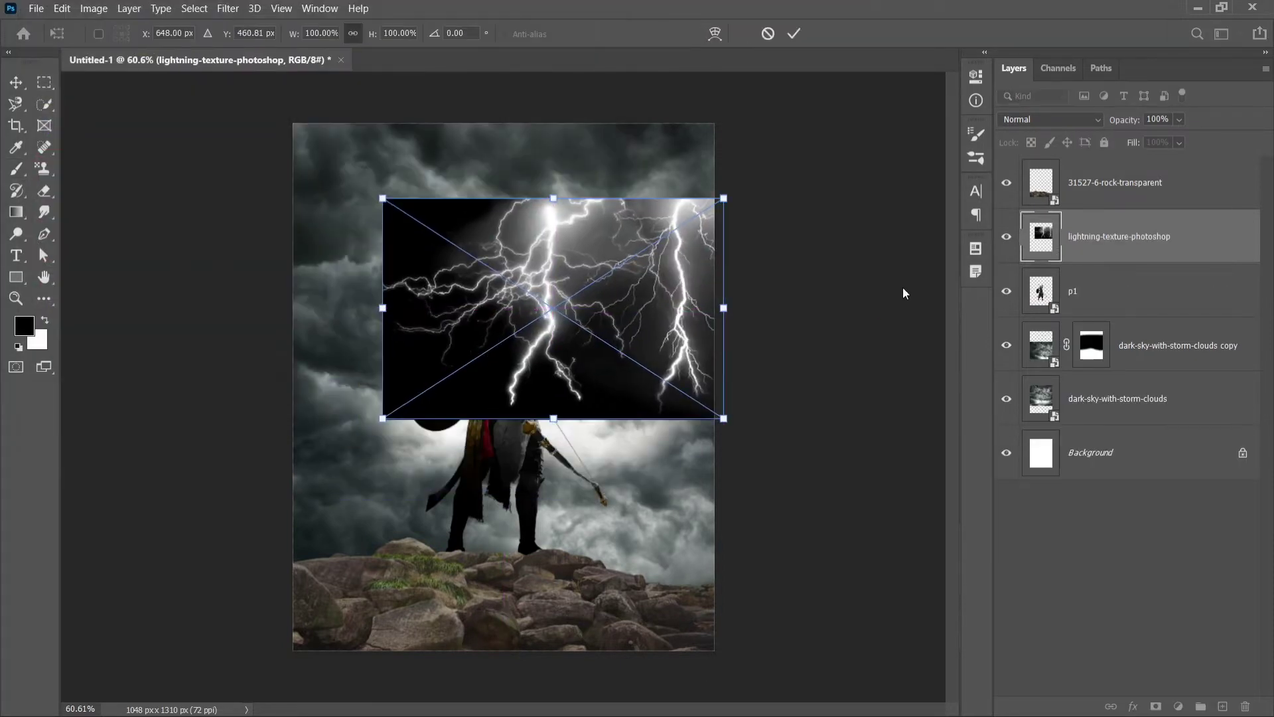
key("Return")
left_click_drag(1120, 237, 1120, 317)
left_click(672, 281)
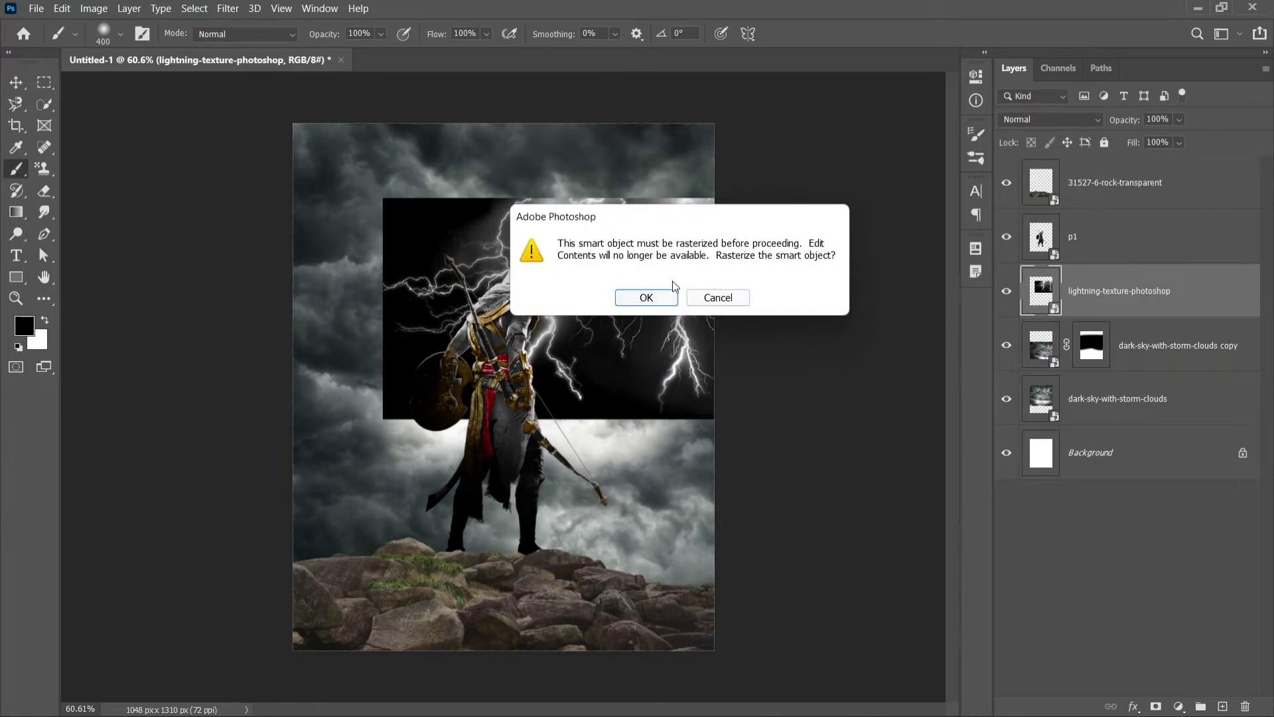
left_click(718, 297)
left_click(1050, 119)
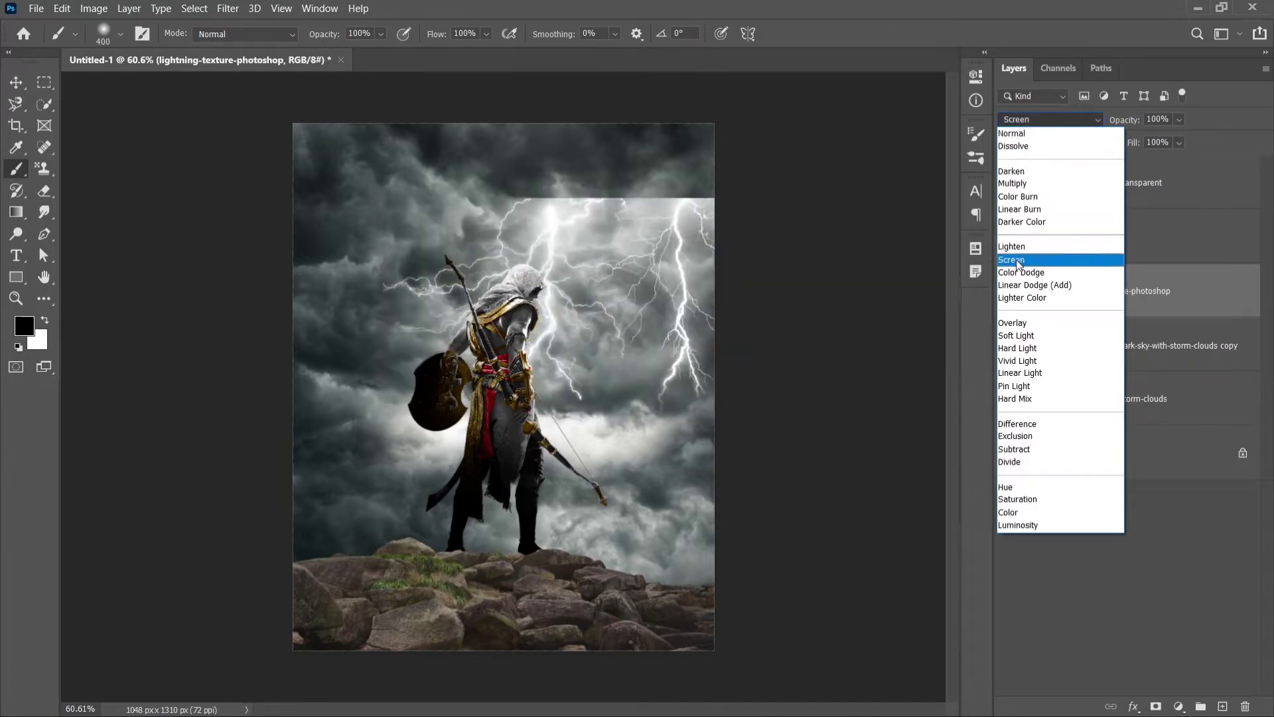
left_click(1019, 261)
key("ctrl+t")
left_click_drag(730, 246, 667, 294)
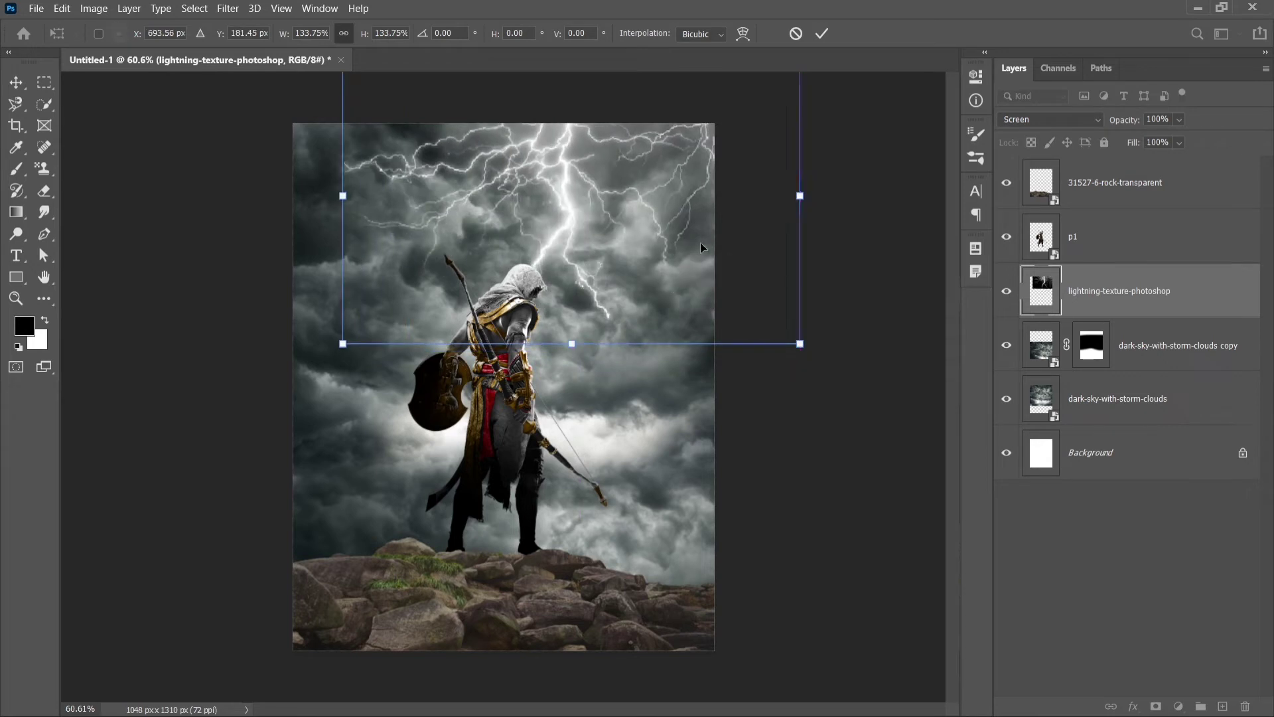
left_click(829, 30)
Step: Place the maxresdefault lightning image and set its blend mode to Screen
left_click(36, 8)
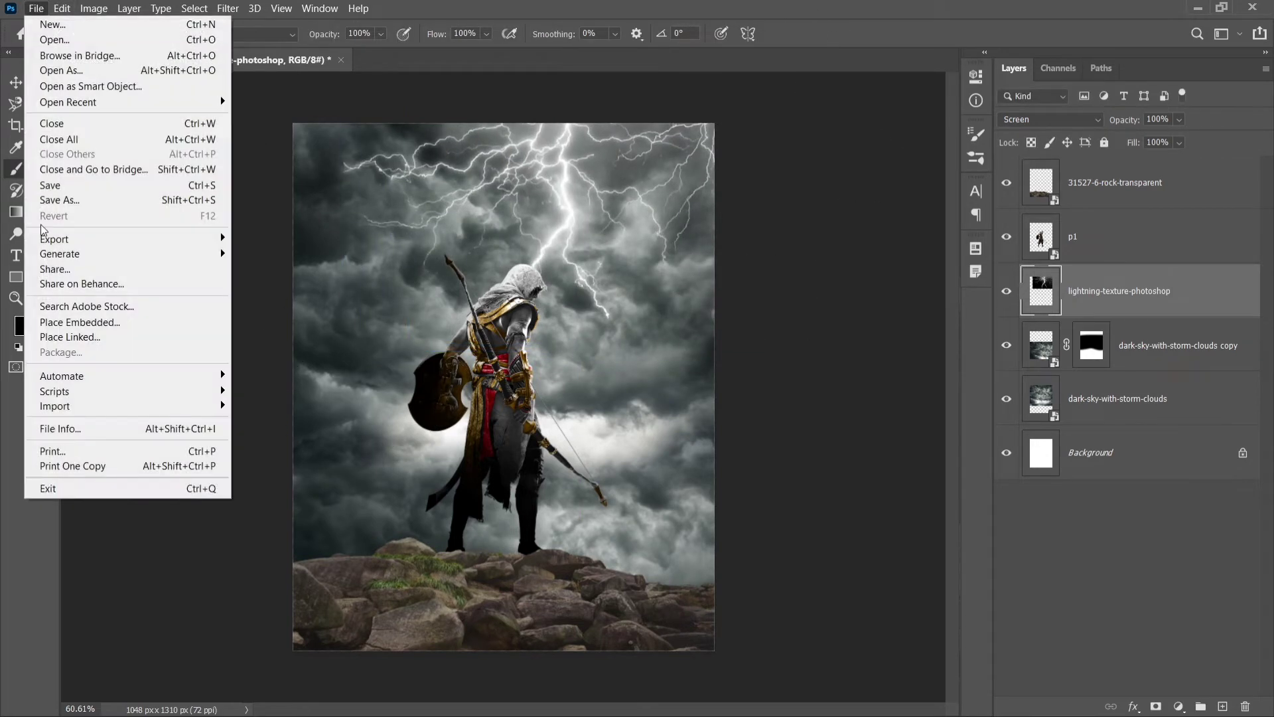
left_click(60, 323)
left_click(293, 259)
left_click(522, 370)
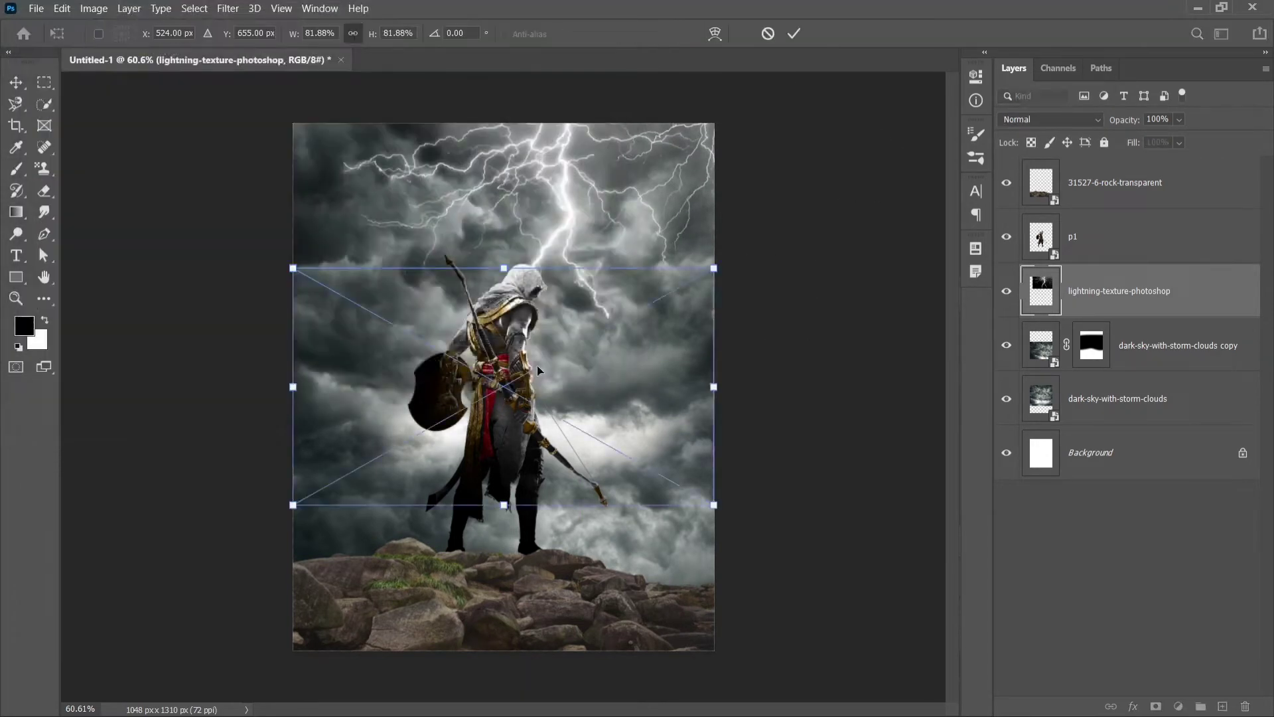
left_click(794, 34)
left_click(1062, 120)
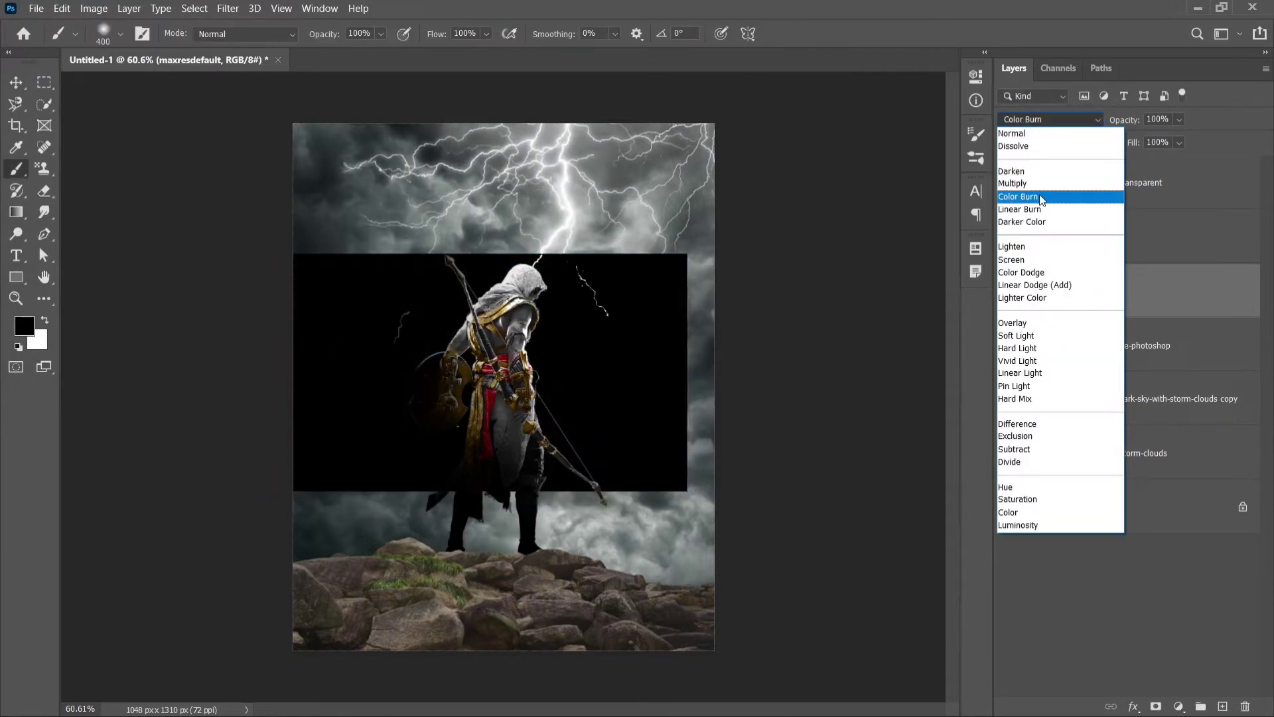
left_click(1030, 260)
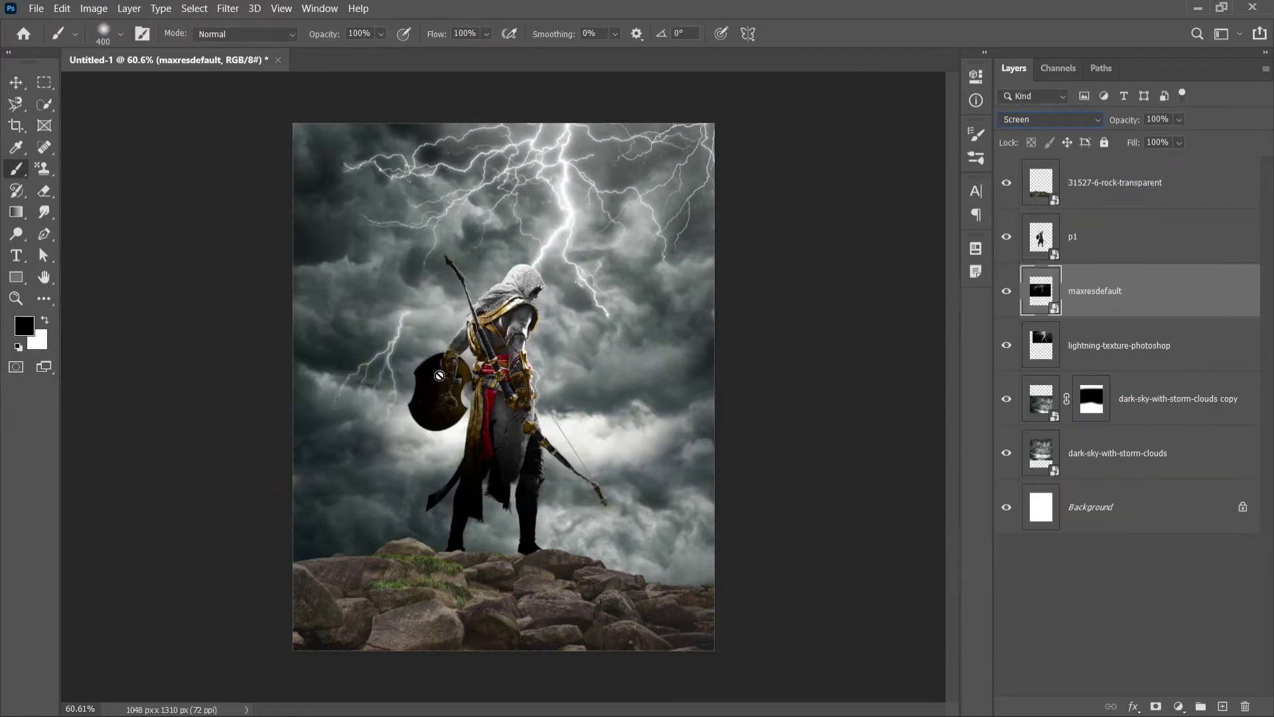
Step: Duplicate the maxresdefault layer and move the copy into the lower-left sky
key("ctrl+j")
key("ctrl+t")
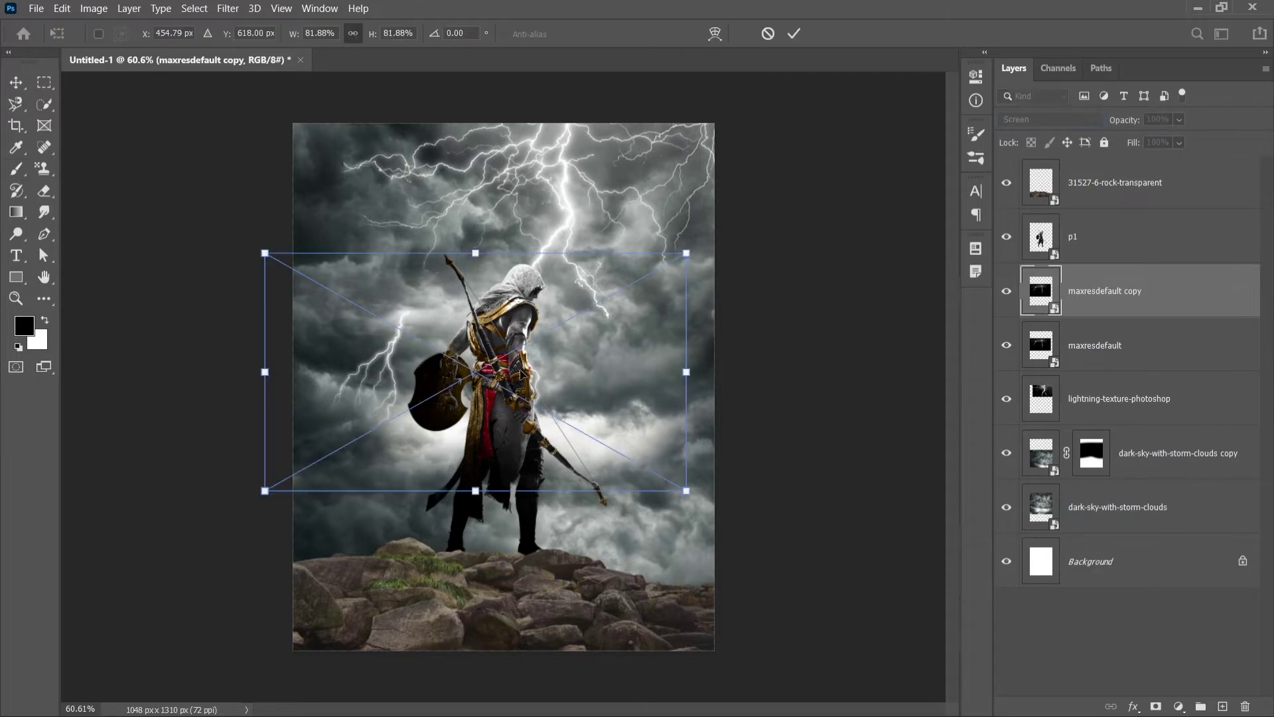
mouse_move(475, 384)
left_mouse_down()
mouse_move(358, 569)
mouse_move(285, 510)
left_mouse_up()
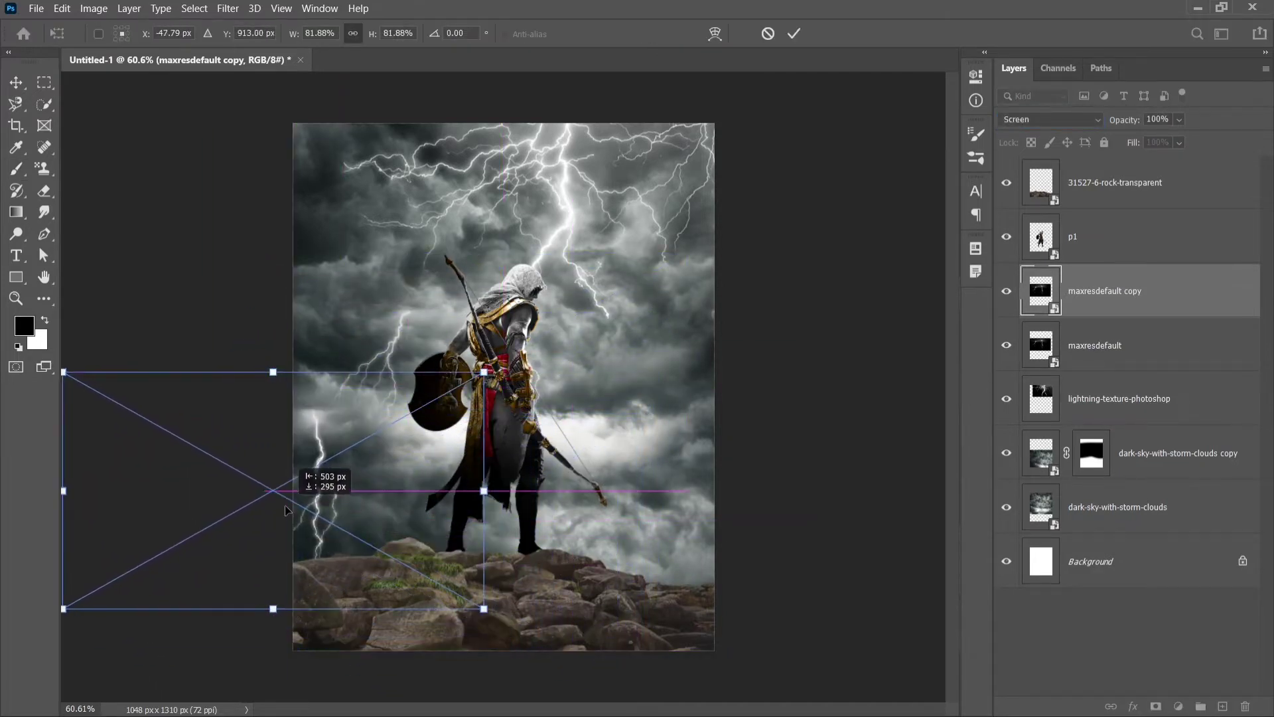
left_click(769, 34)
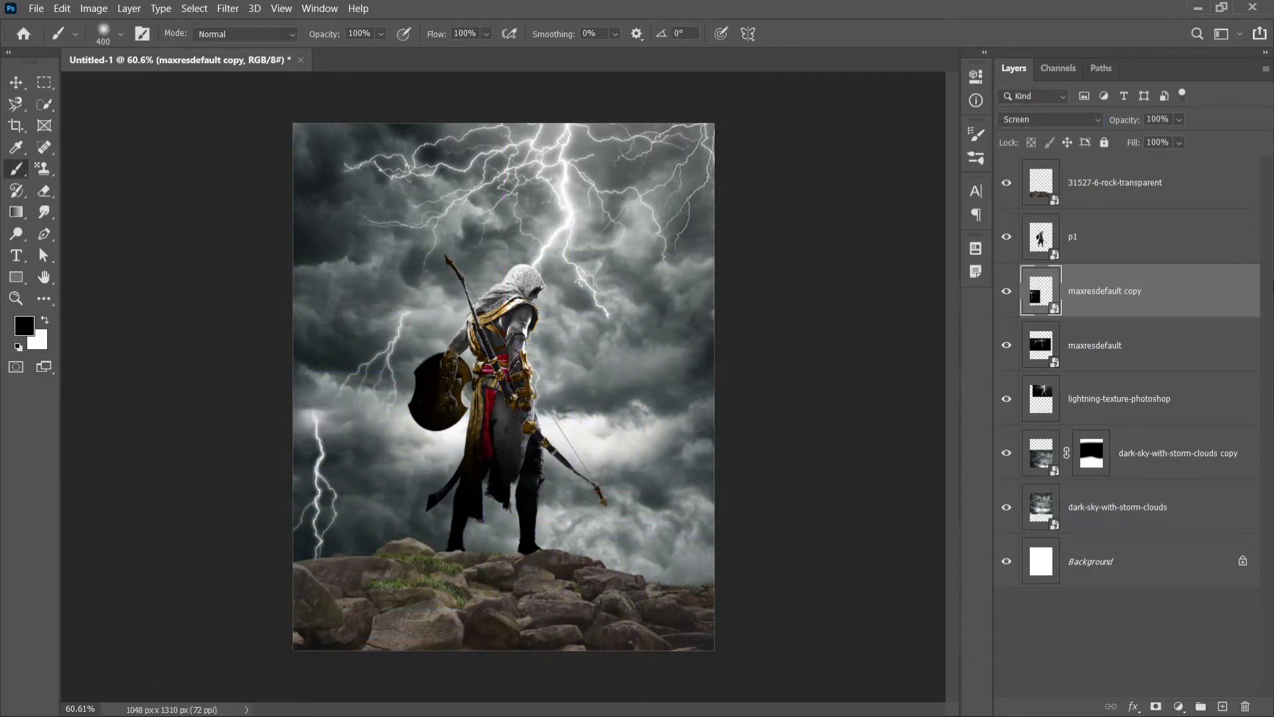
left_click(1086, 199)
Step: Add a Levels adjustment clipped to the rock layer, lowering output white to darken the rocks
left_click(1179, 706)
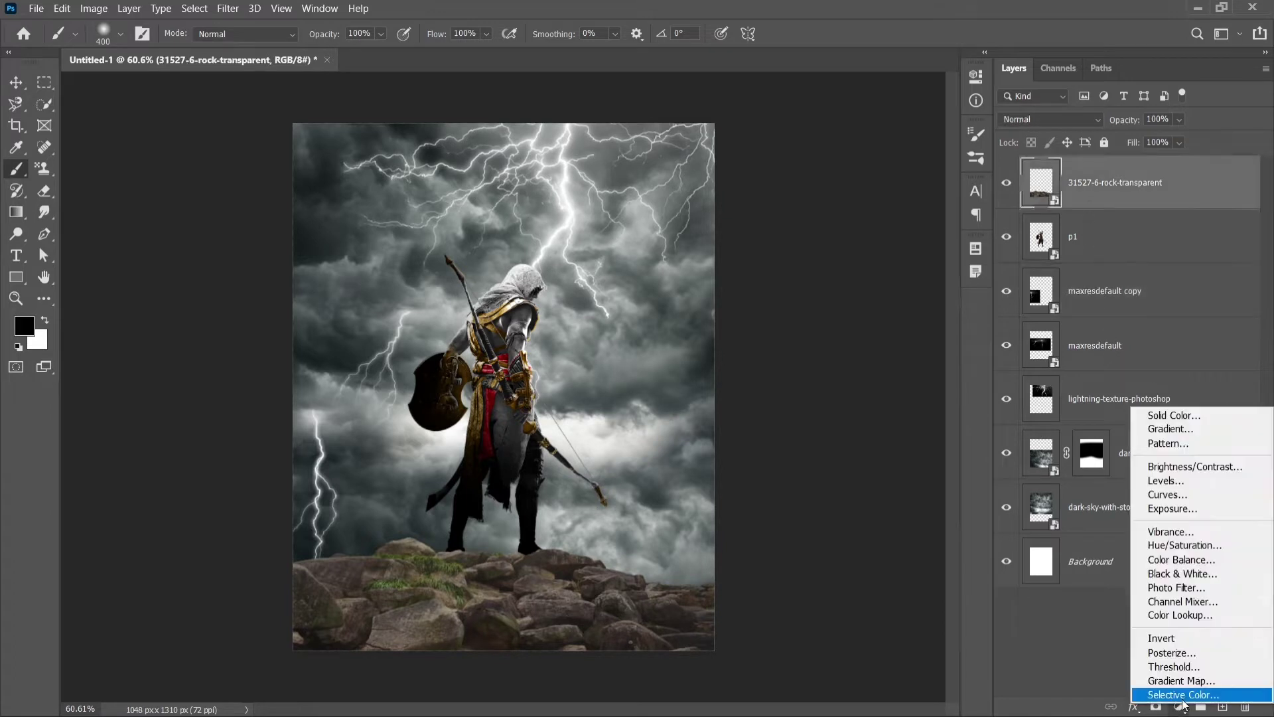
left_click(1152, 484)
left_click_drag(938, 295, 912, 294)
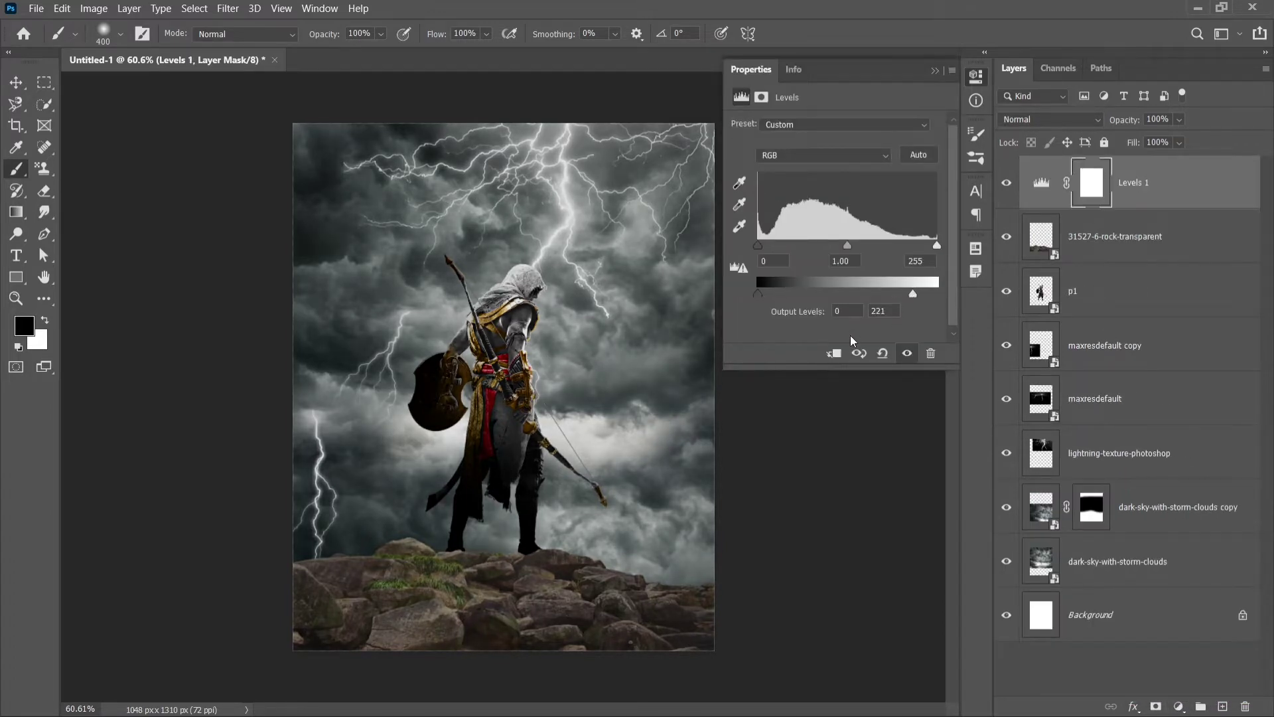
left_click(834, 353)
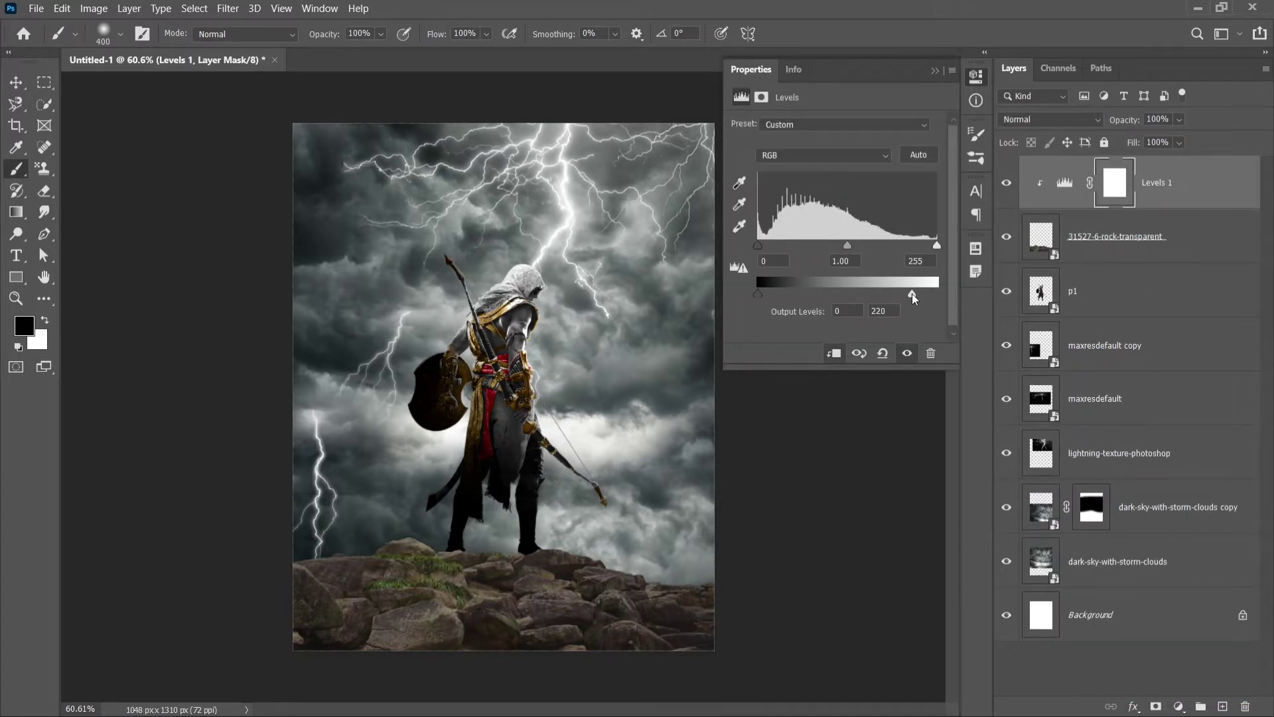
left_click_drag(888, 295, 819, 292)
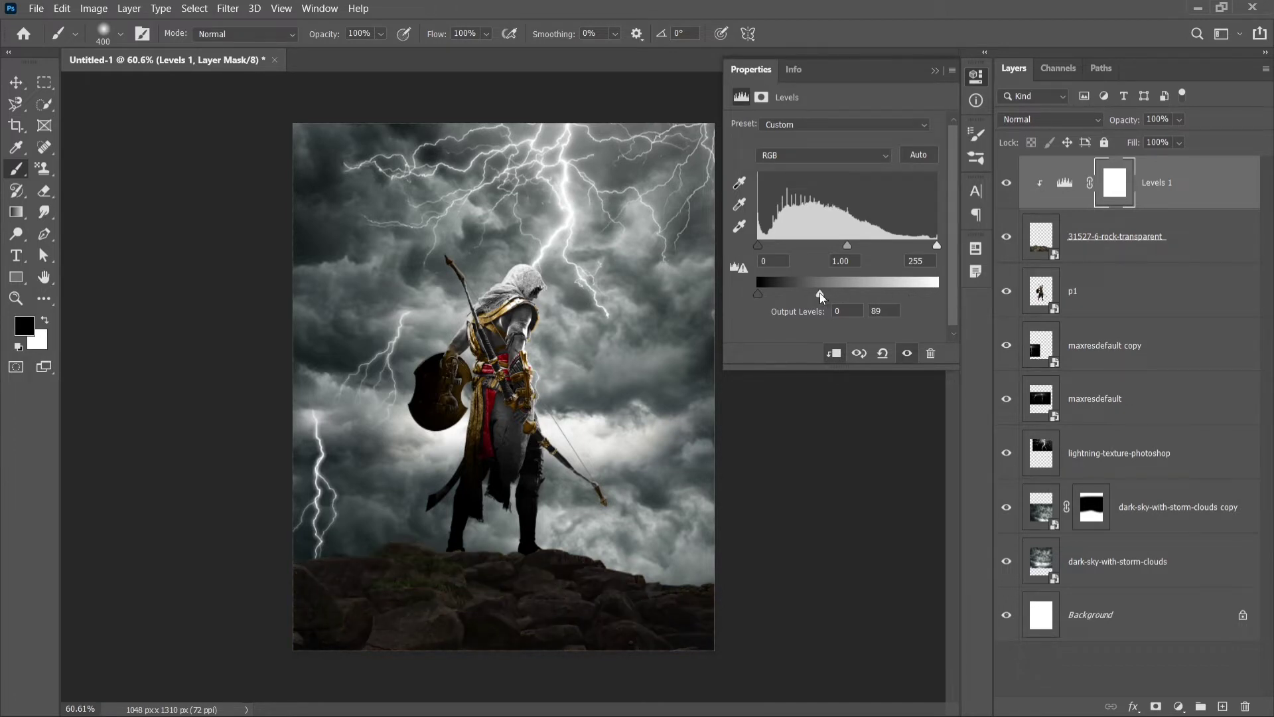
left_click(974, 77)
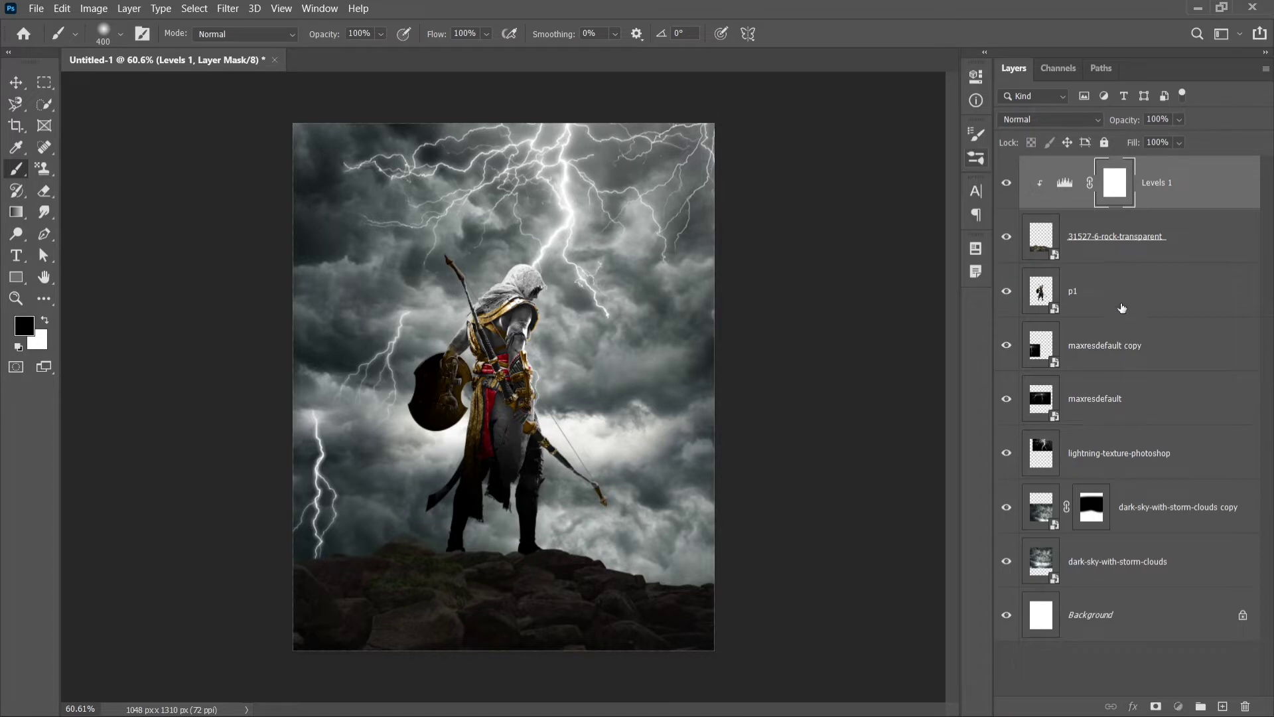
Step: Add a Levels adjustment clipped to the p1 archer layer, with output white lowered to 73
left_click(1122, 307)
left_click(1179, 706)
left_click(1155, 488)
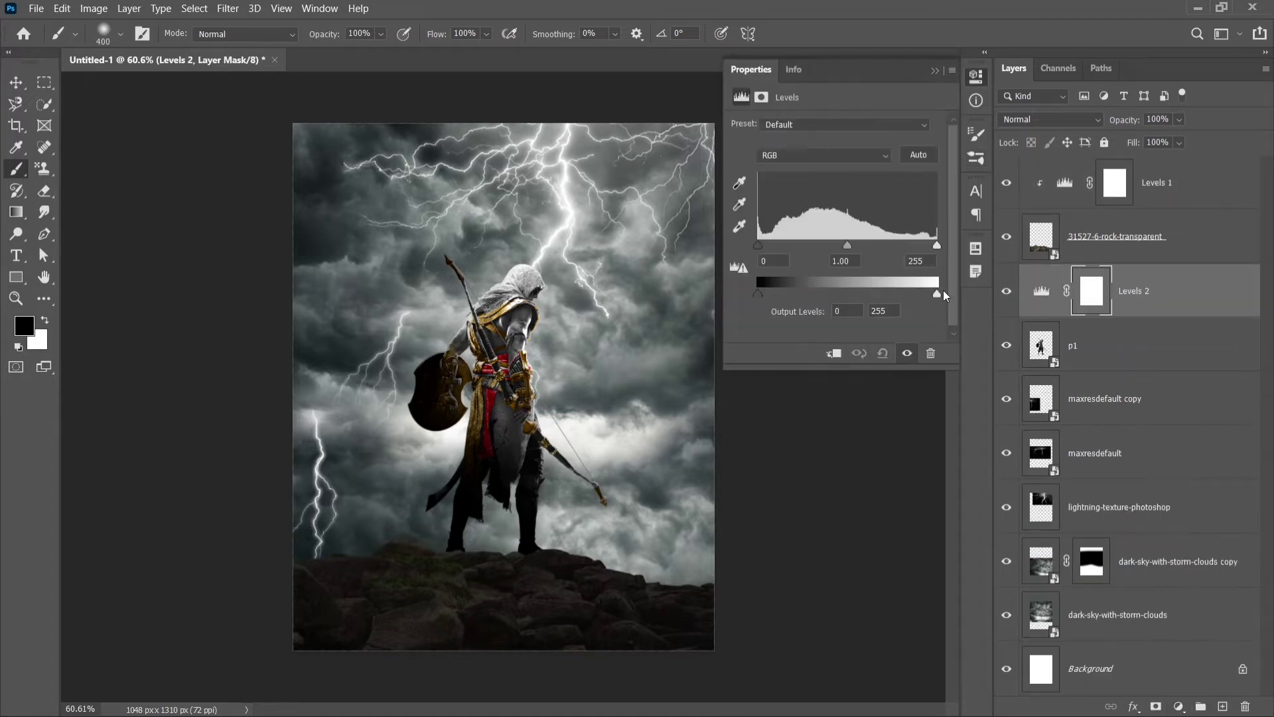
left_click_drag(937, 293, 813, 296)
left_click(834, 353)
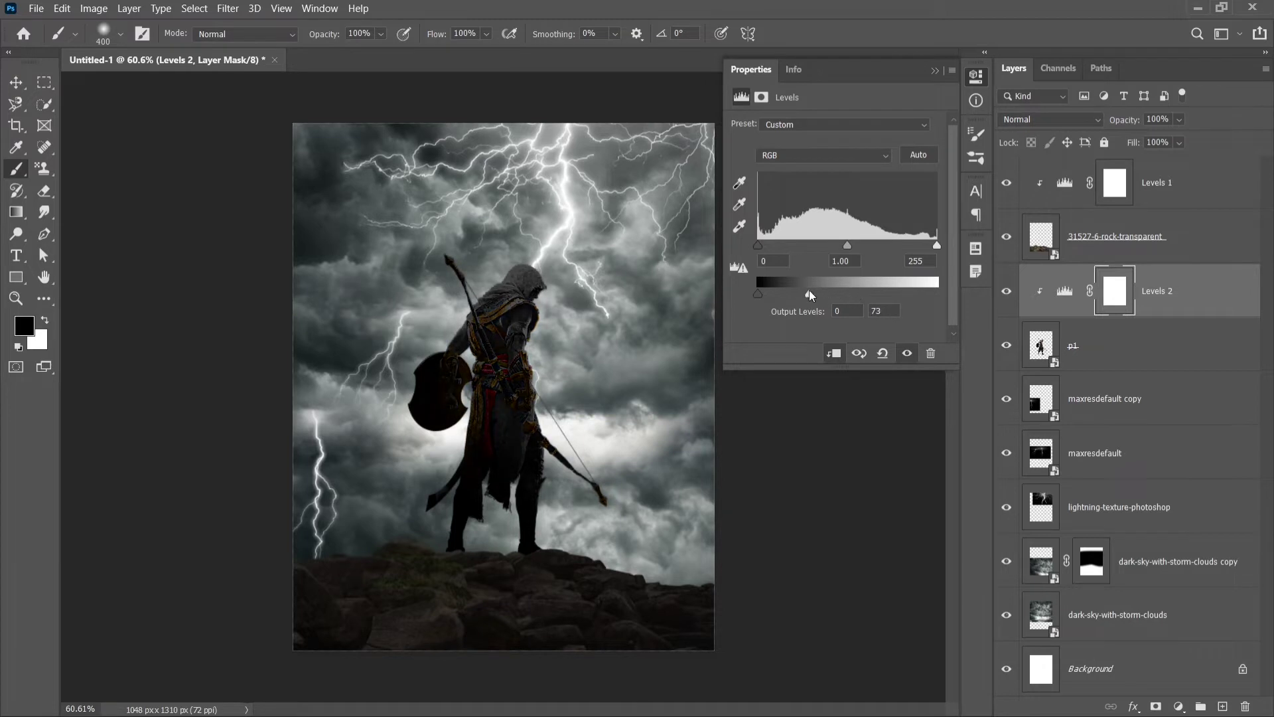
left_click(980, 80)
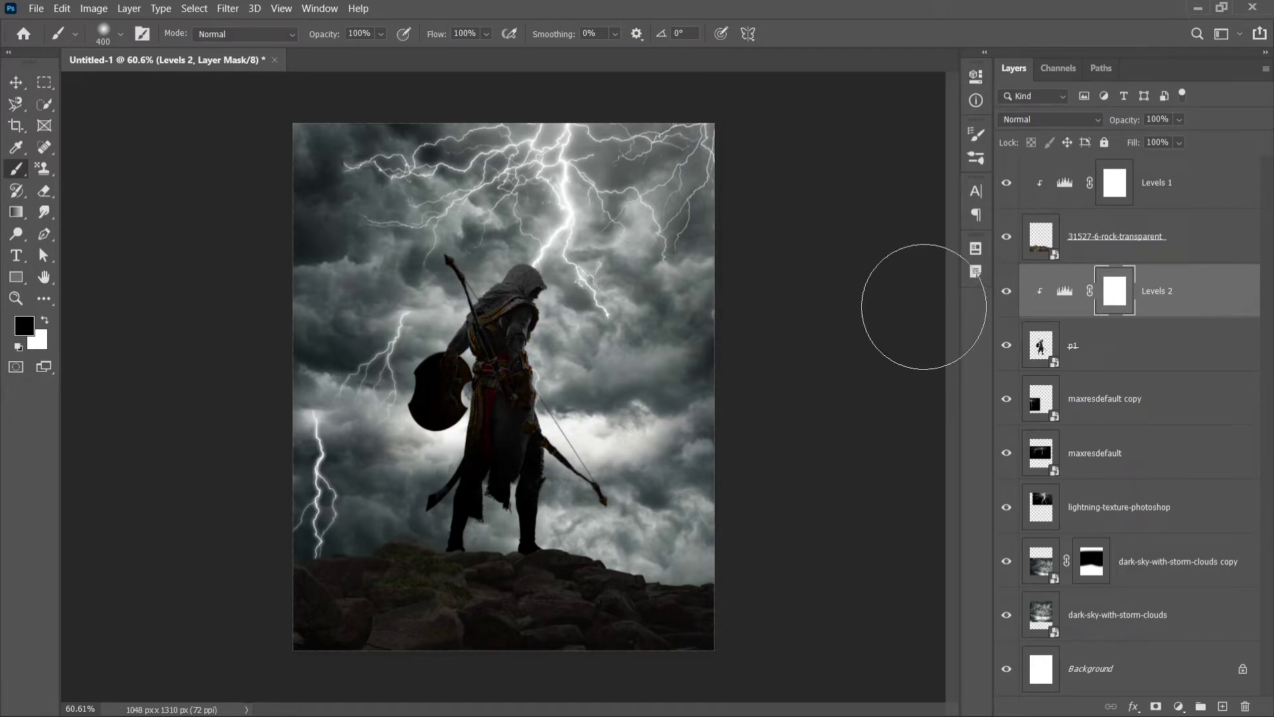
Step: Select all layers from Levels 1 down to the storm sky
left_click(1166, 254)
left_click(1175, 203)
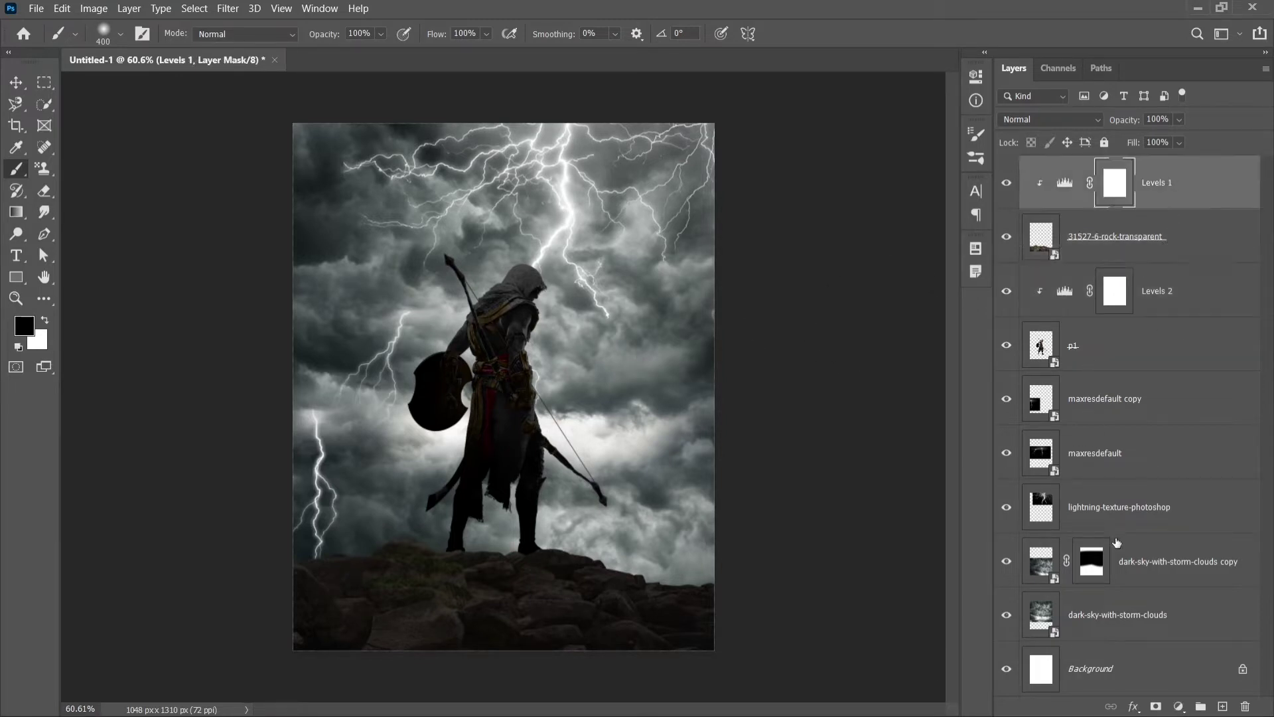
left_click(1182, 618, "shift")
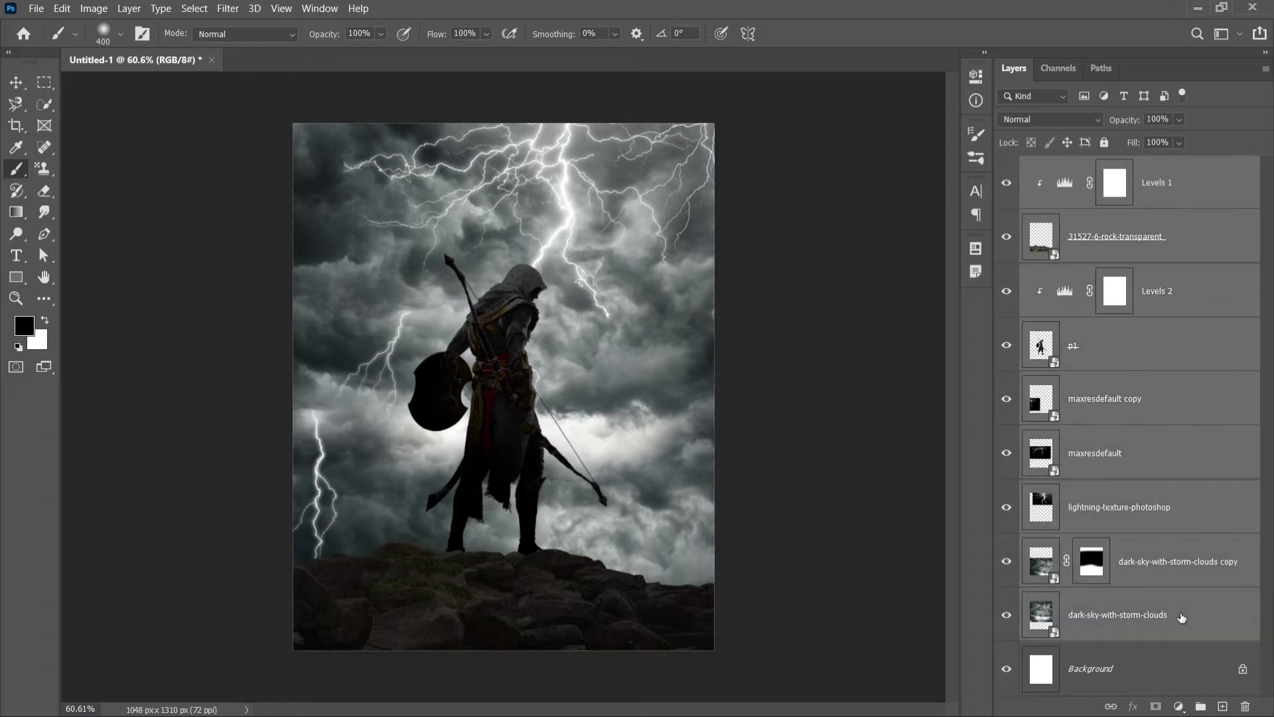
Step: Hide the three lightning layers and group all the layers as seen 1
left_click(1127, 522)
left_click(1007, 507)
left_click(1007, 452)
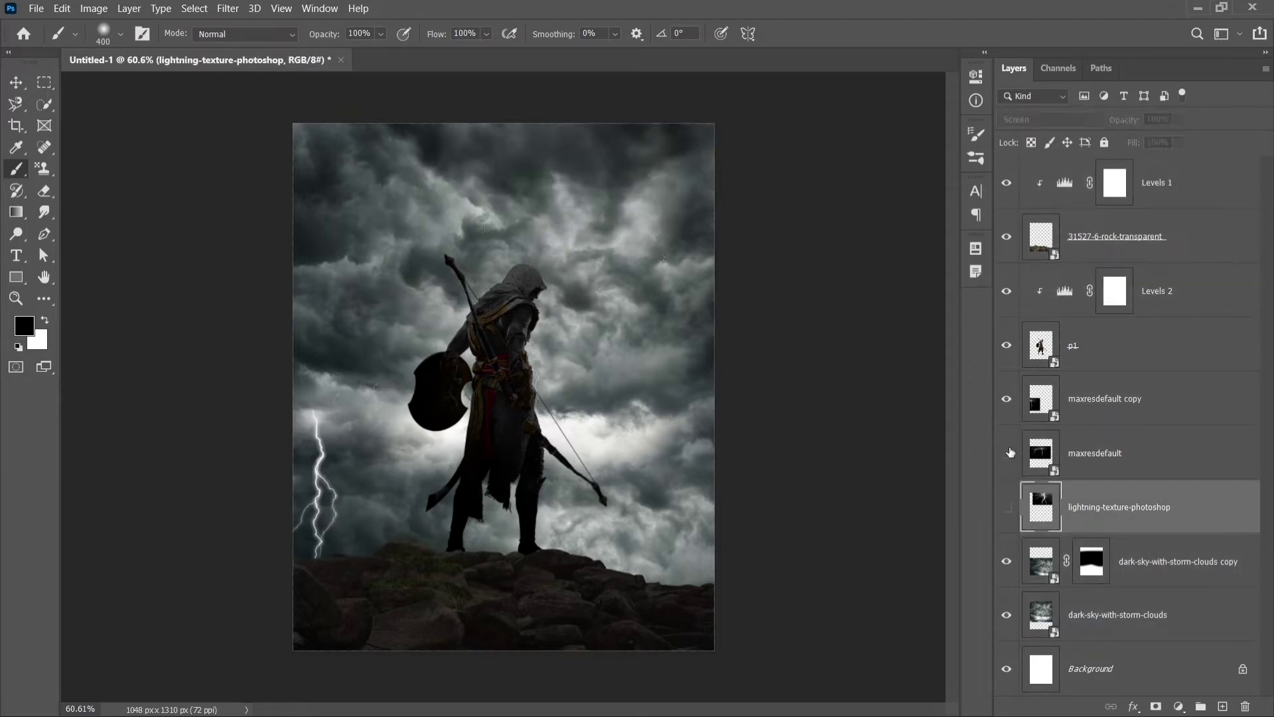
left_click(1000, 412)
left_click(1141, 591)
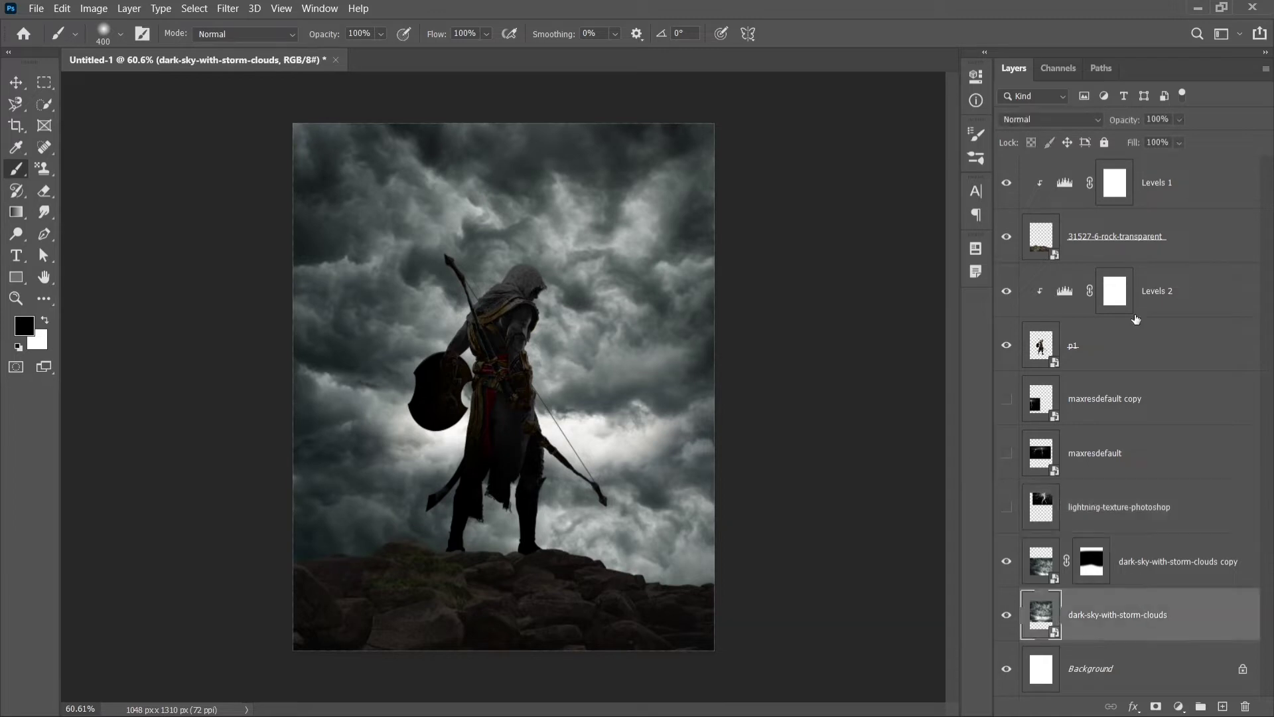
left_click(1174, 187, "shift")
key("ctrl+g")
type("seen 1")
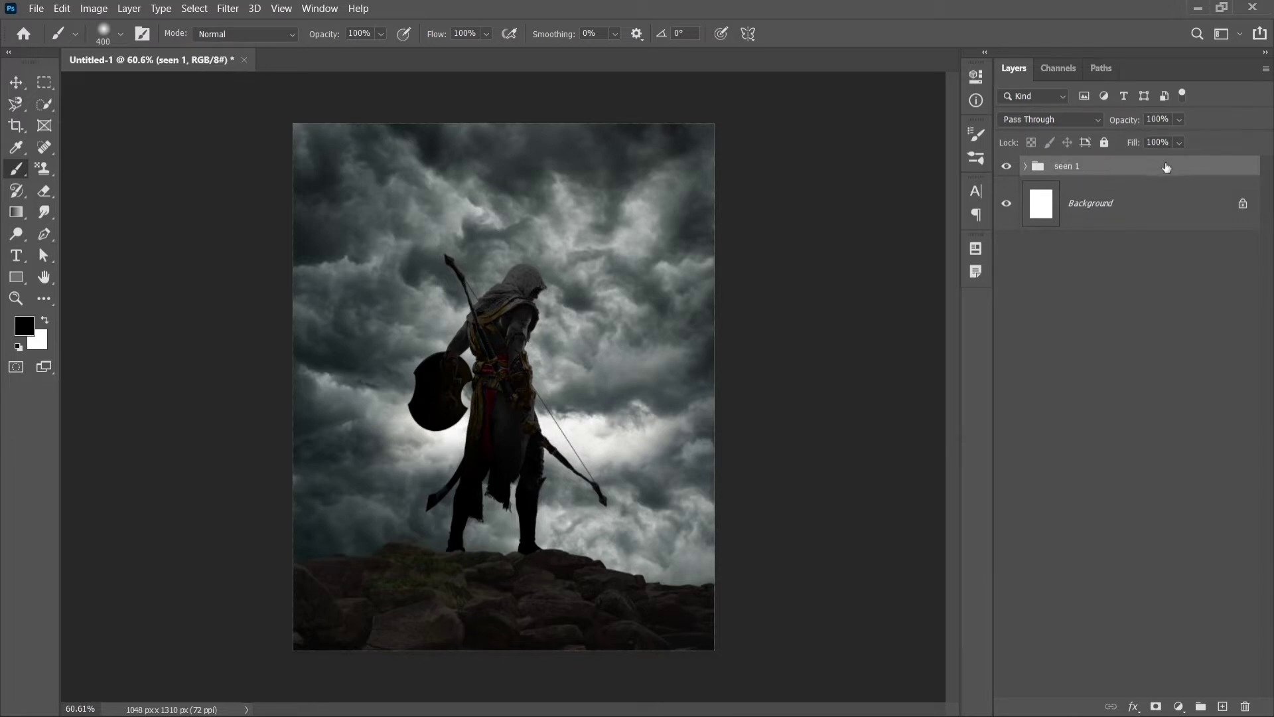
Step: Duplicate the group as seen 2 and turn its three lightning layers back on
key("ctrl+j")
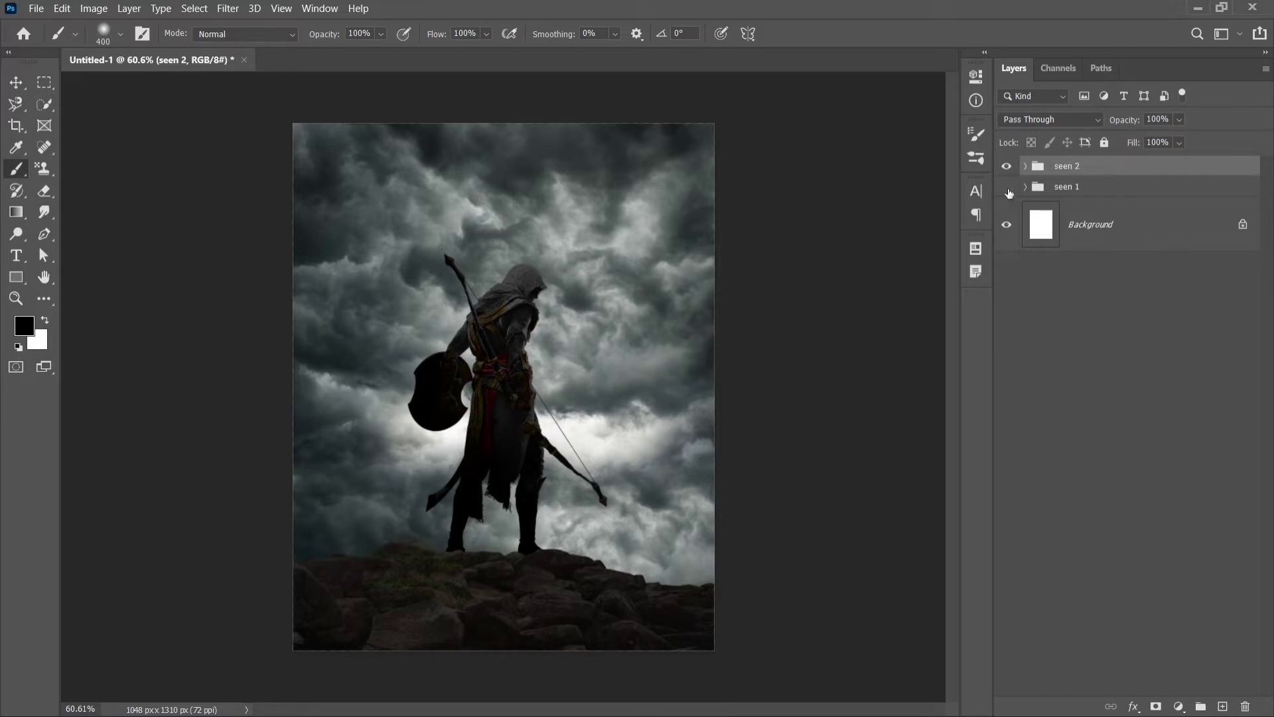
left_click(1027, 167)
left_click_drag(1007, 528, 1007, 420)
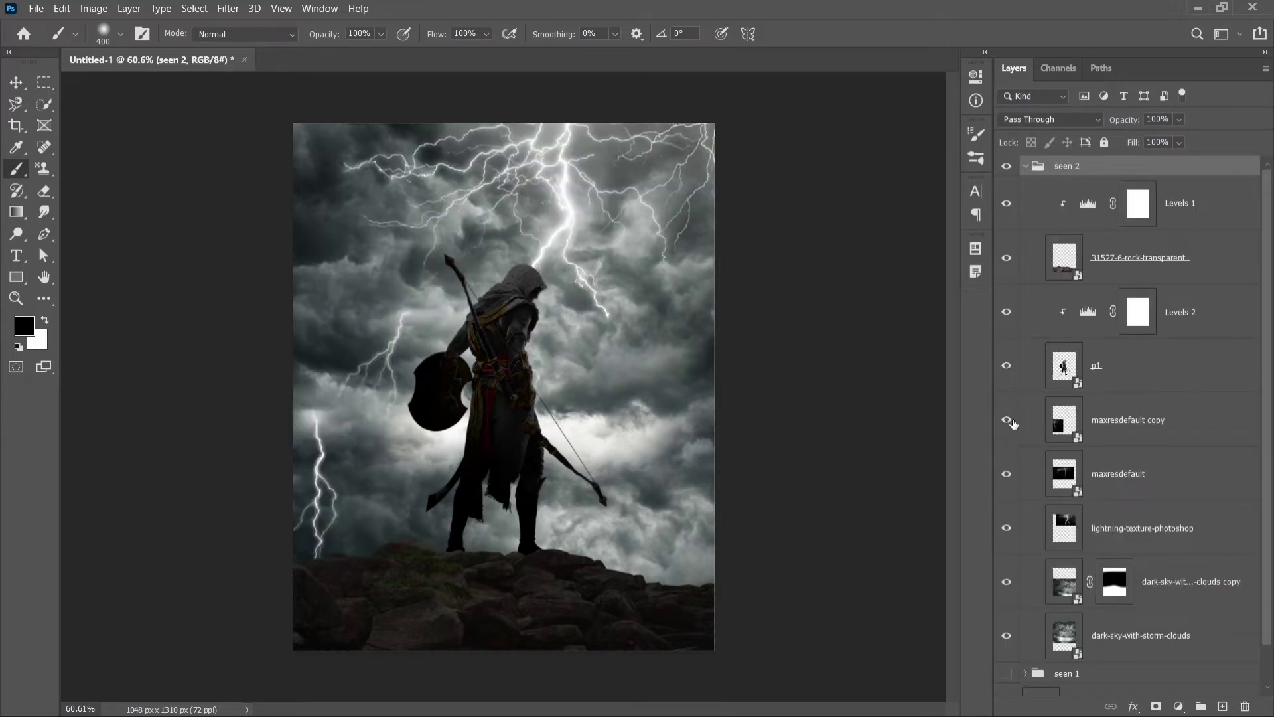
left_click(1134, 330)
Step: Paint the hood's top and the hood and shoulder edges back in on the Levels 2 mask
scroll(489, 288, "up", 5)
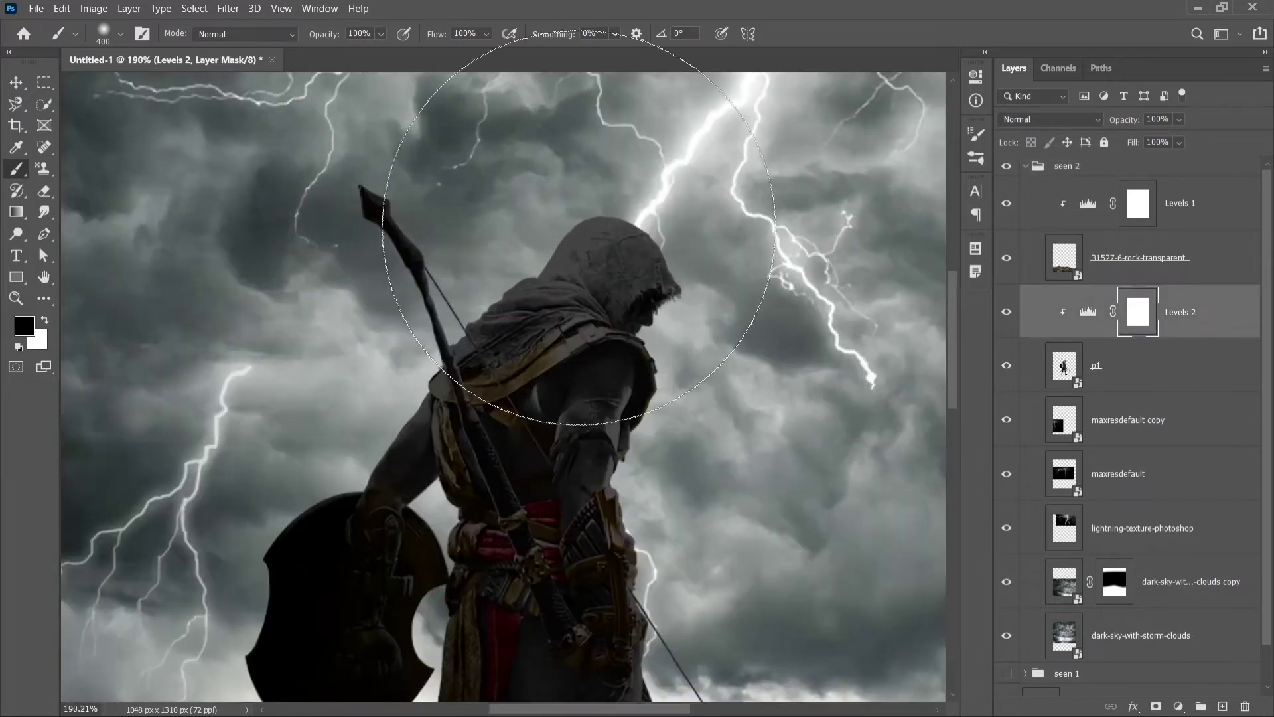
key("bracketleft")
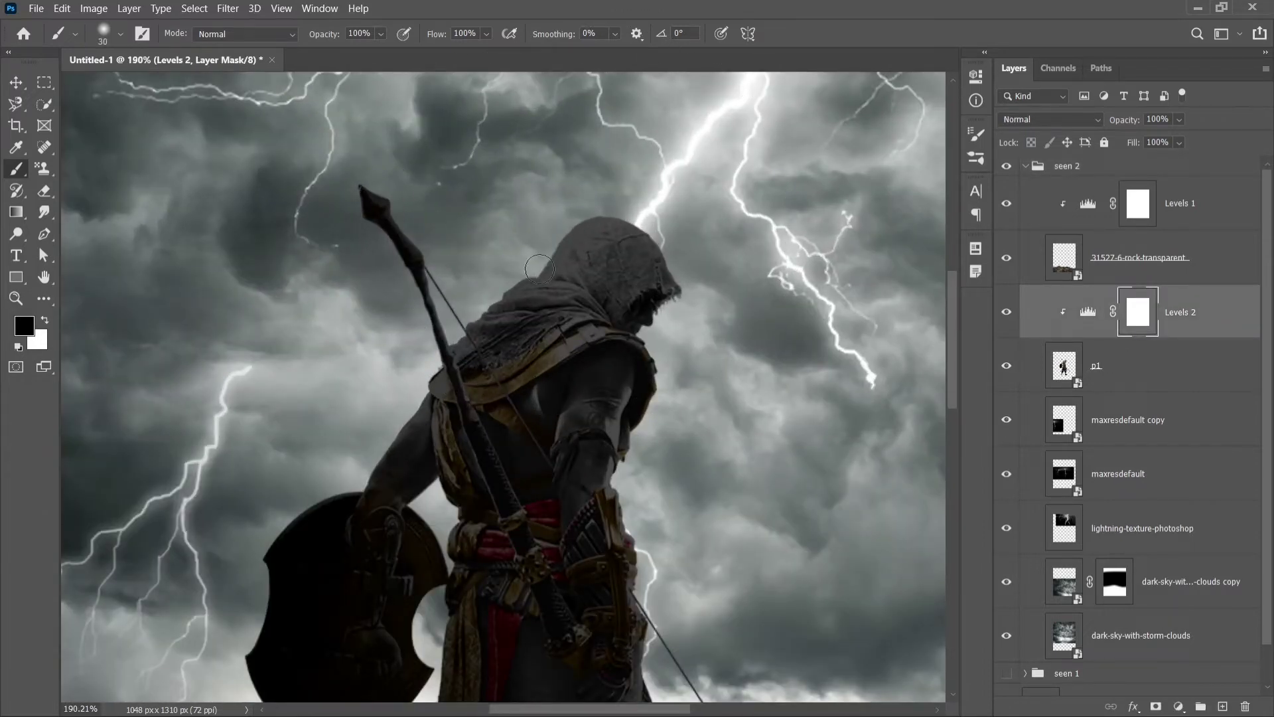
left_click_drag(540, 269, 603, 203)
key("x")
left_click_drag(584, 292, 609, 246)
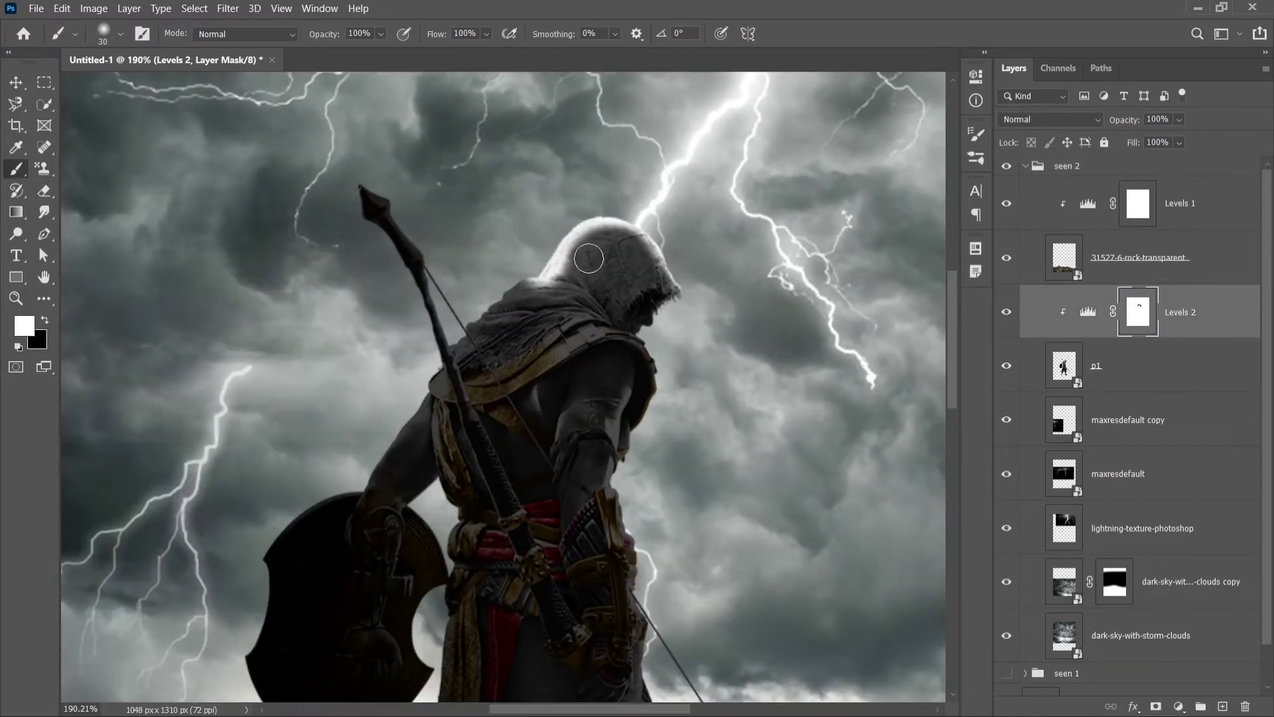
scroll(462, 307, "down", 5)
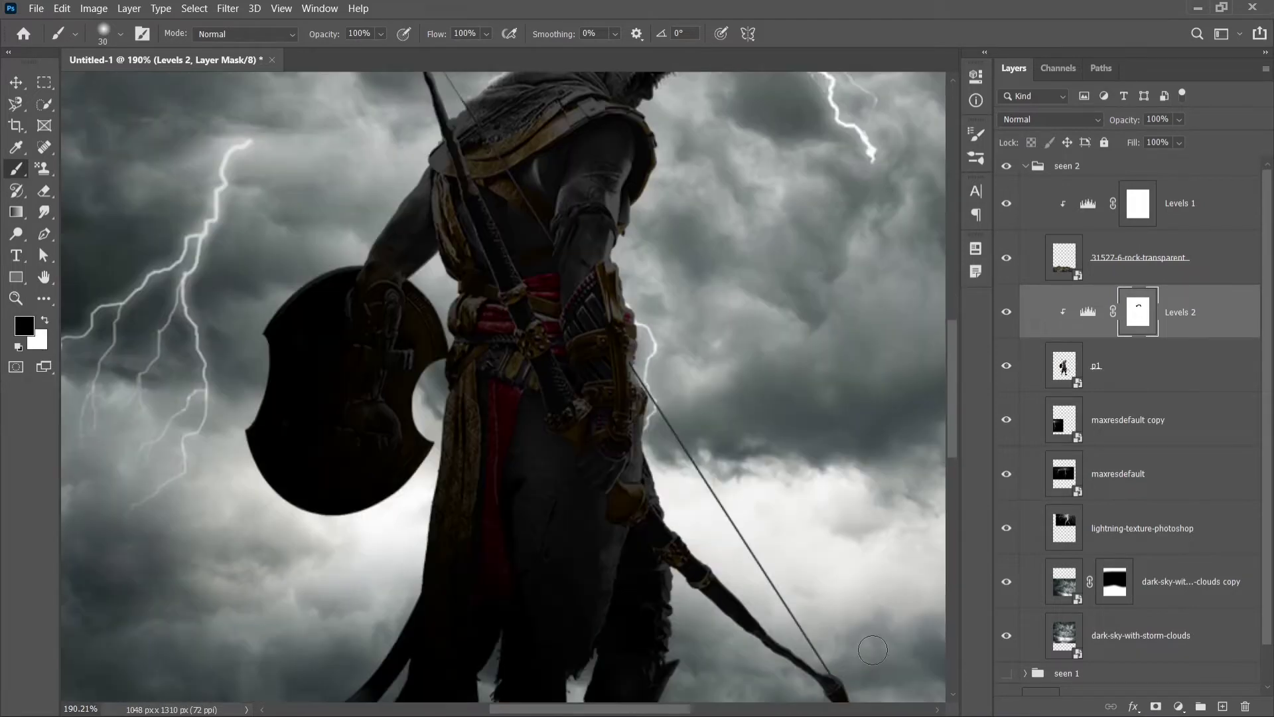
left_click_drag(637, 372, 829, 677)
scroll(699, 420, "down", 2)
scroll(433, 325, "up", 3)
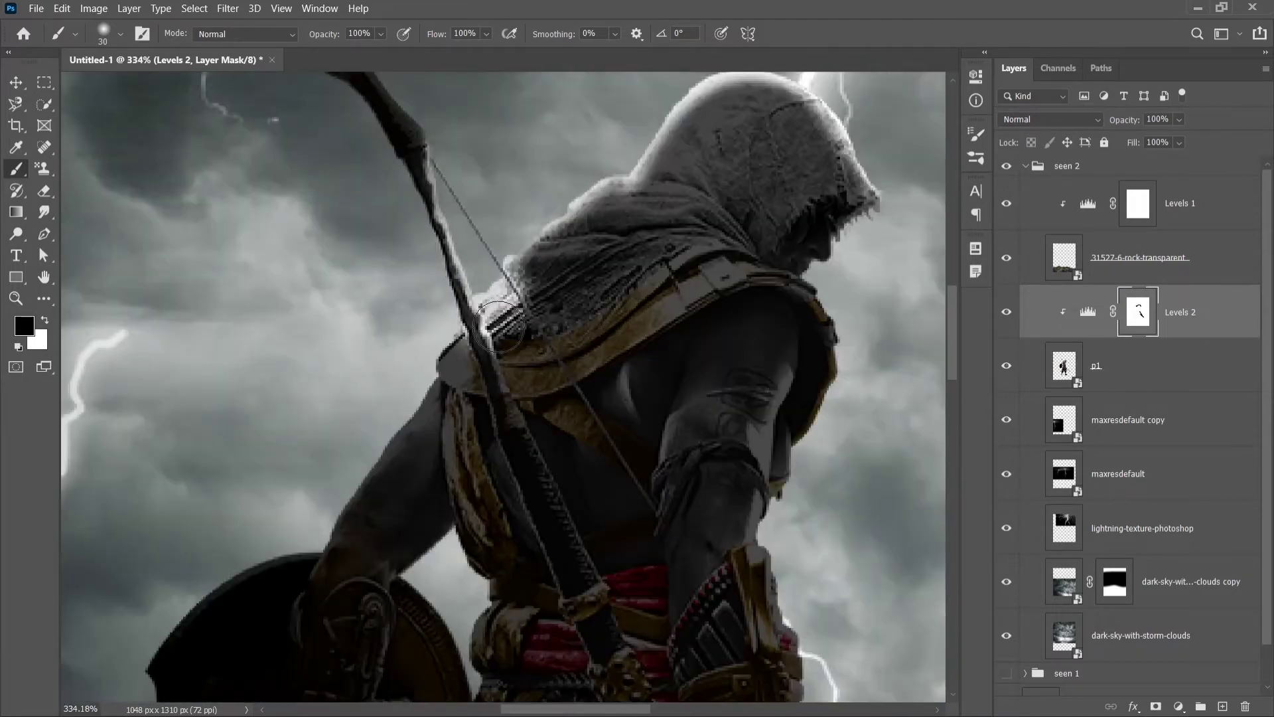
left_click_drag(465, 239, 690, 664)
key("x")
left_click_drag(491, 265, 664, 664)
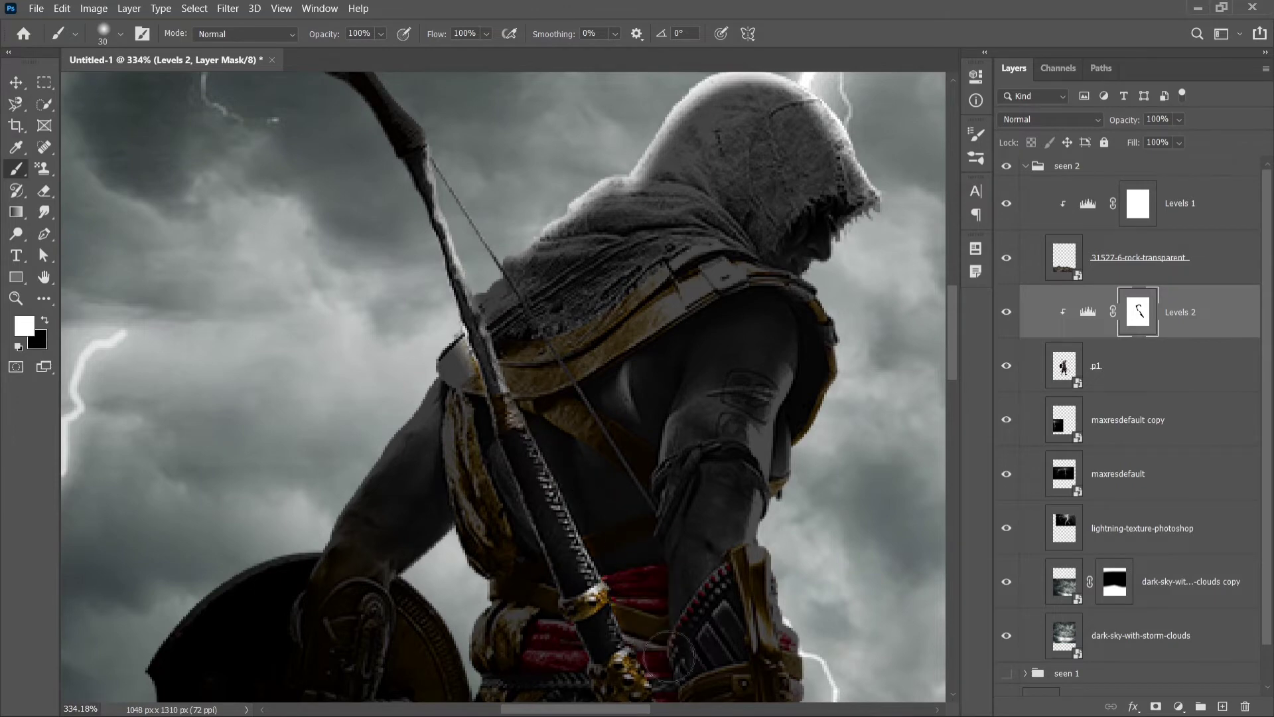
Step: Set the brush to 12% flow and size 25, then brighten the shoulder strap on the mask
scroll(504, 343, "up", 3)
key("bracketleft")
key("bracketleft")
key("bracketleft")
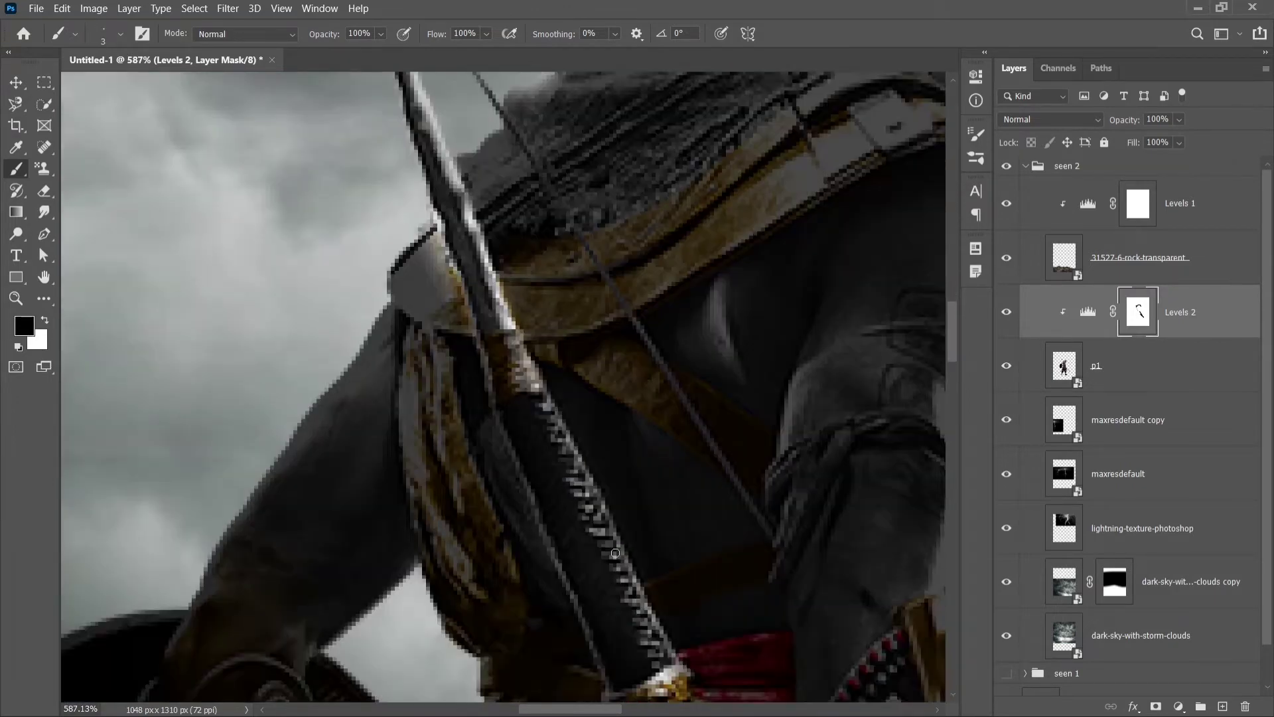
scroll(517, 325, "down", 3)
scroll(575, 354, "down", 3)
scroll(575, 354, "up", 3)
key("x")
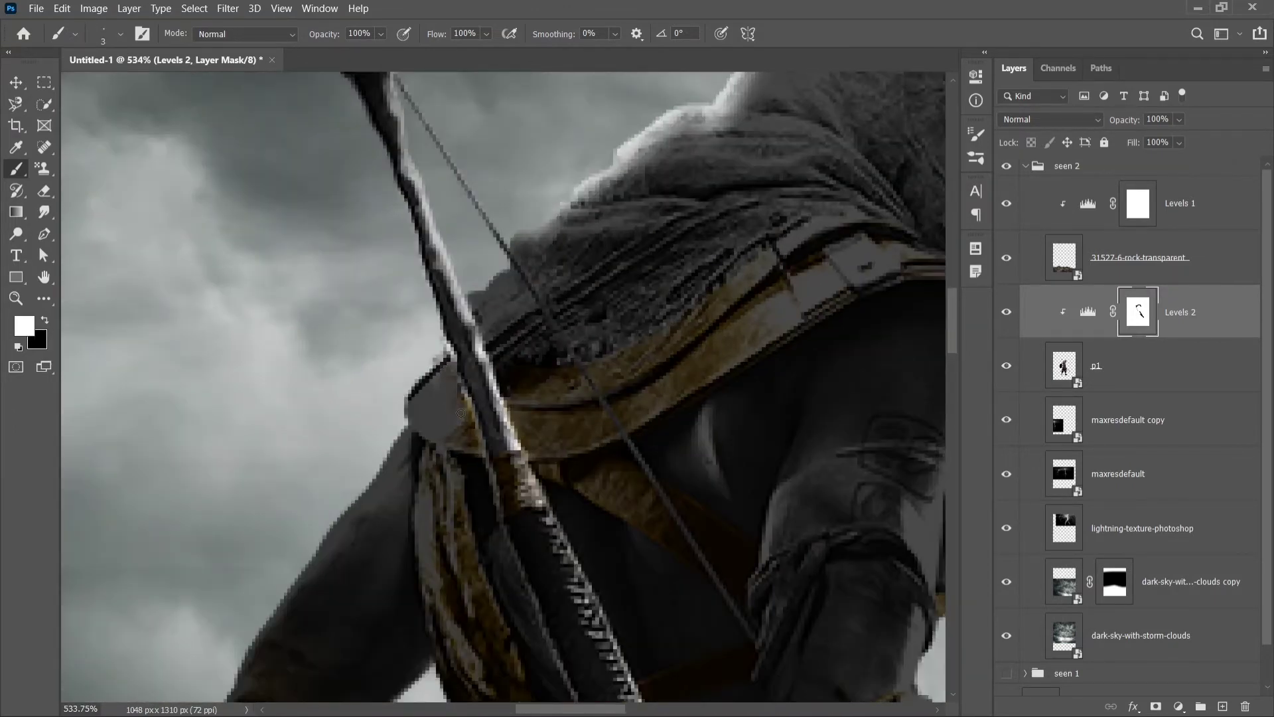
key("ctrl+0")
scroll(505, 372, "up", 3)
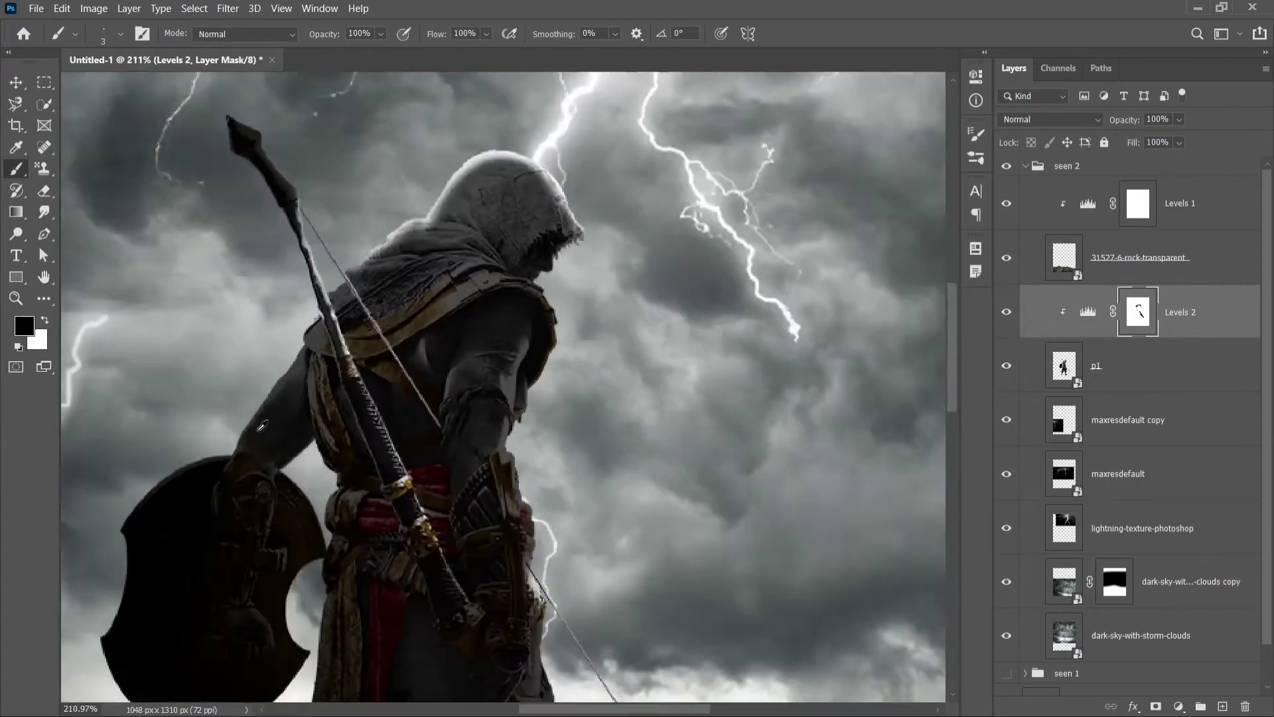
key("shift+0")
key("shift+1")
key("bracketright")
scroll(597, 279, "up", 2)
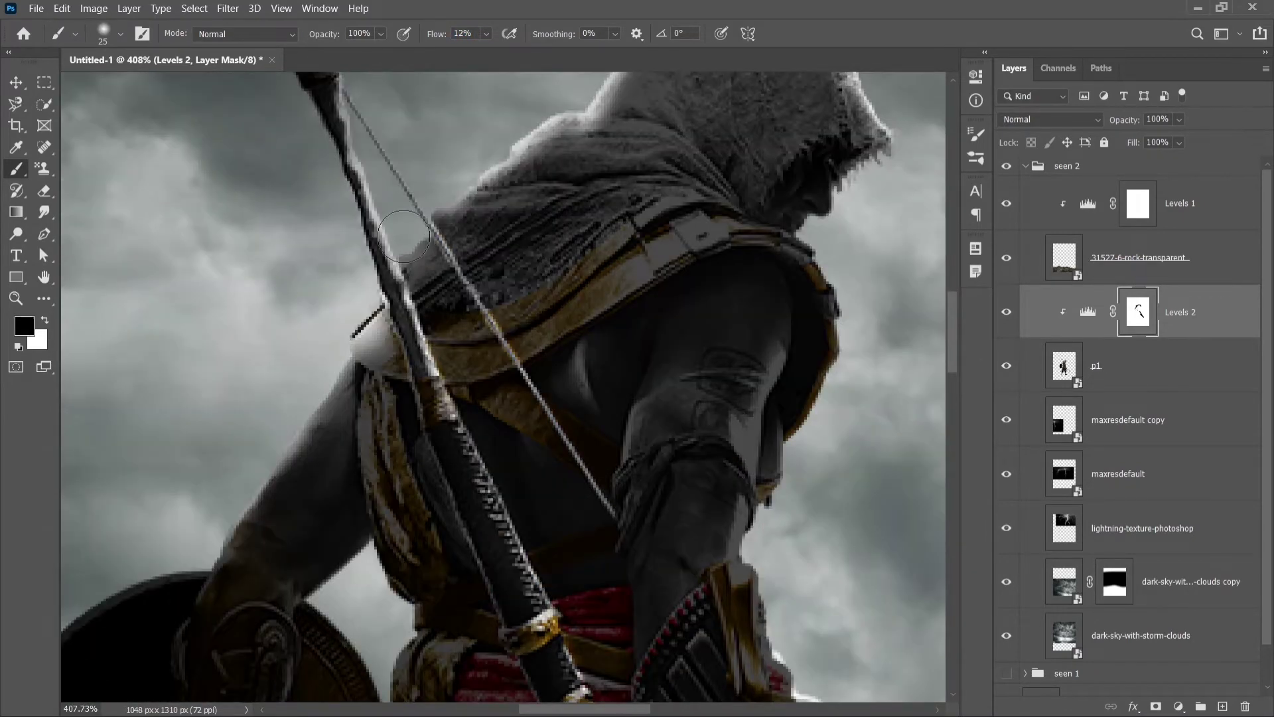
scroll(643, 274, "up", 1)
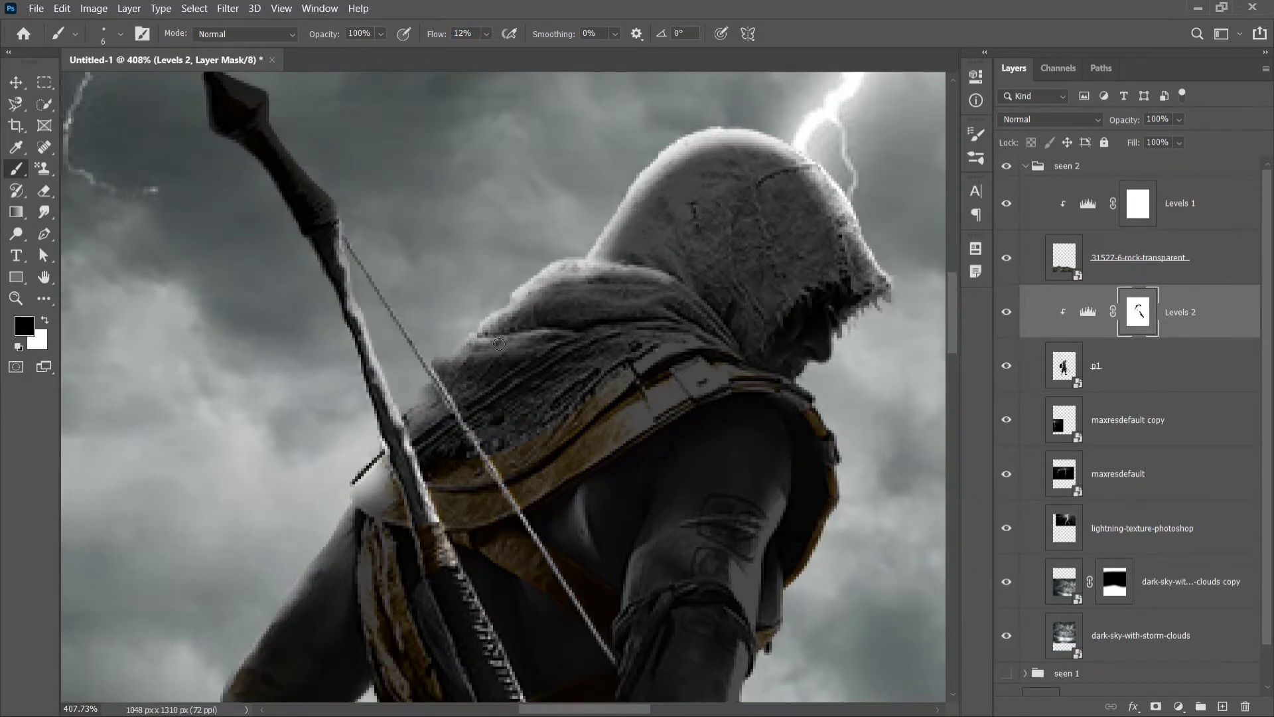
scroll(650, 201, "up", 3)
mouse_move(631, 465)
left_mouse_down()
mouse_move(505, 505)
mouse_move(398, 631)
left_mouse_up()
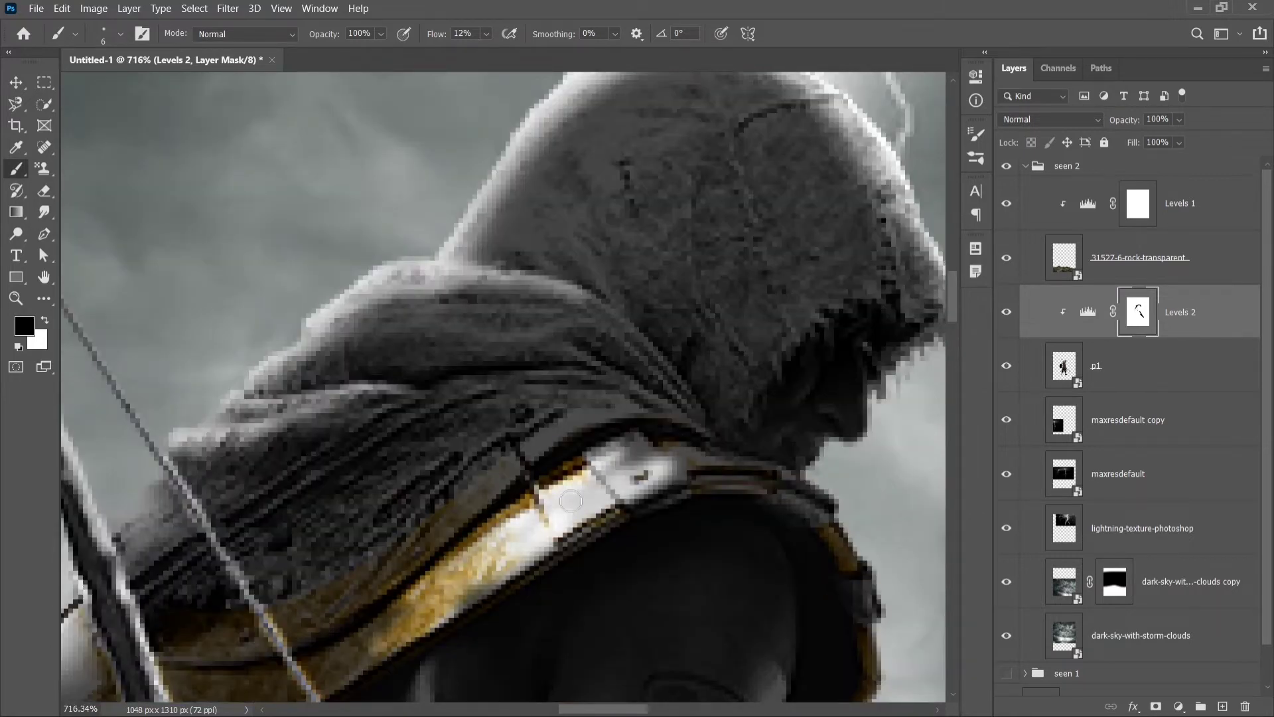
left_click_drag(564, 464, 451, 443)
Step: Brighten the arm's outer edge and nearby figure edges on the Levels 2 mask with white
scroll(451, 443, "down", 3)
scroll(451, 442, "down", 3)
scroll(456, 458, "up", 3)
key("bracketright")
key("bracketright")
key("bracketright")
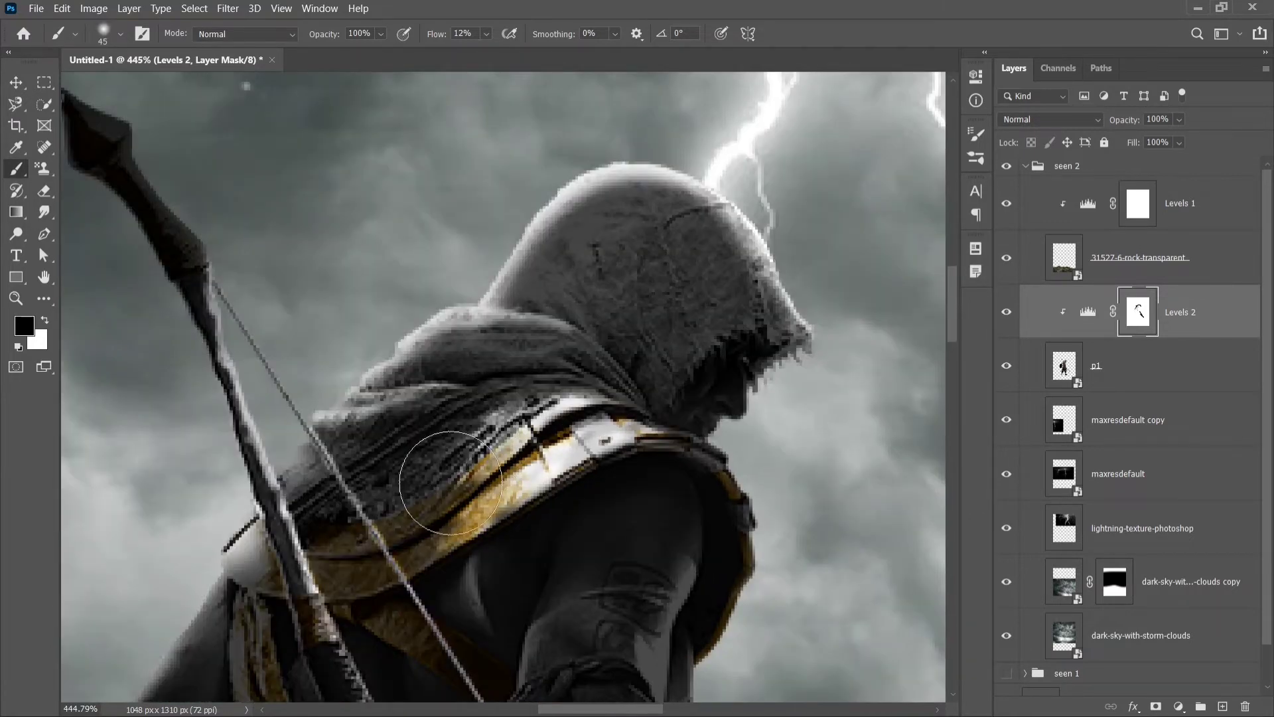
scroll(801, 521, "up", 2)
scroll(684, 544, "down", 1)
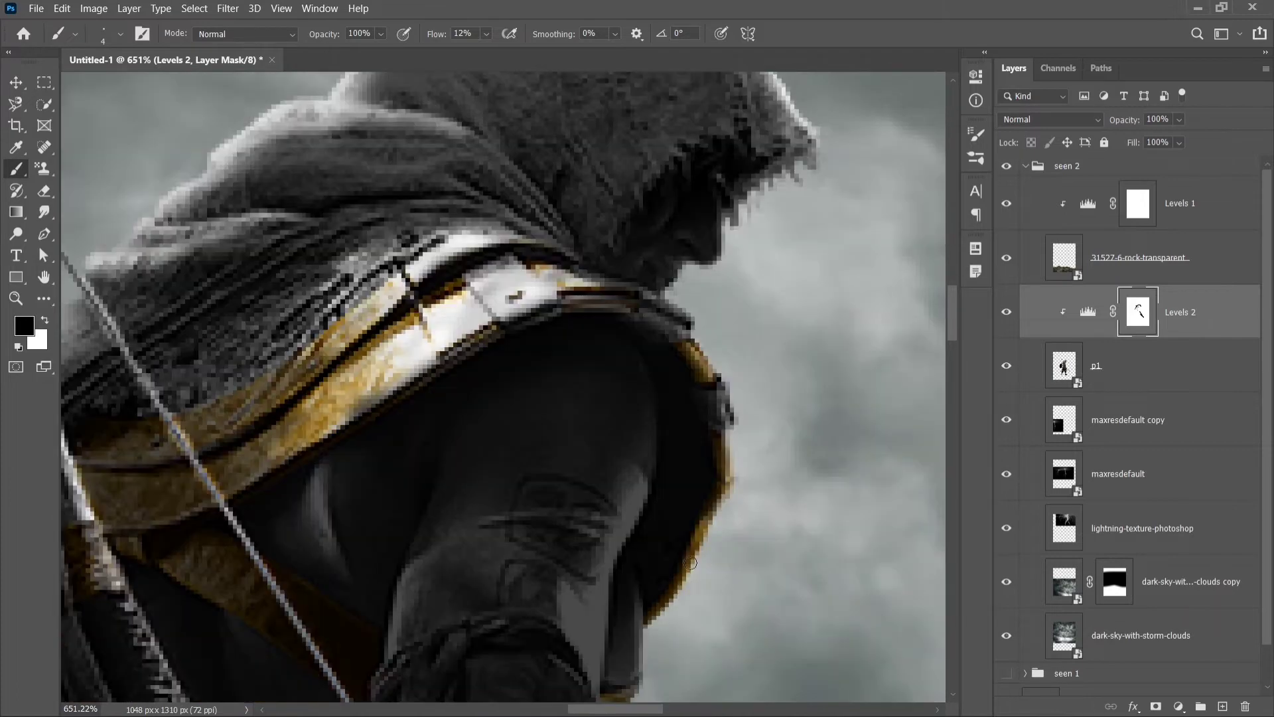
scroll(617, 405, "down", 1)
scroll(531, 206, "down", 1)
scroll(463, 206, "down", 2)
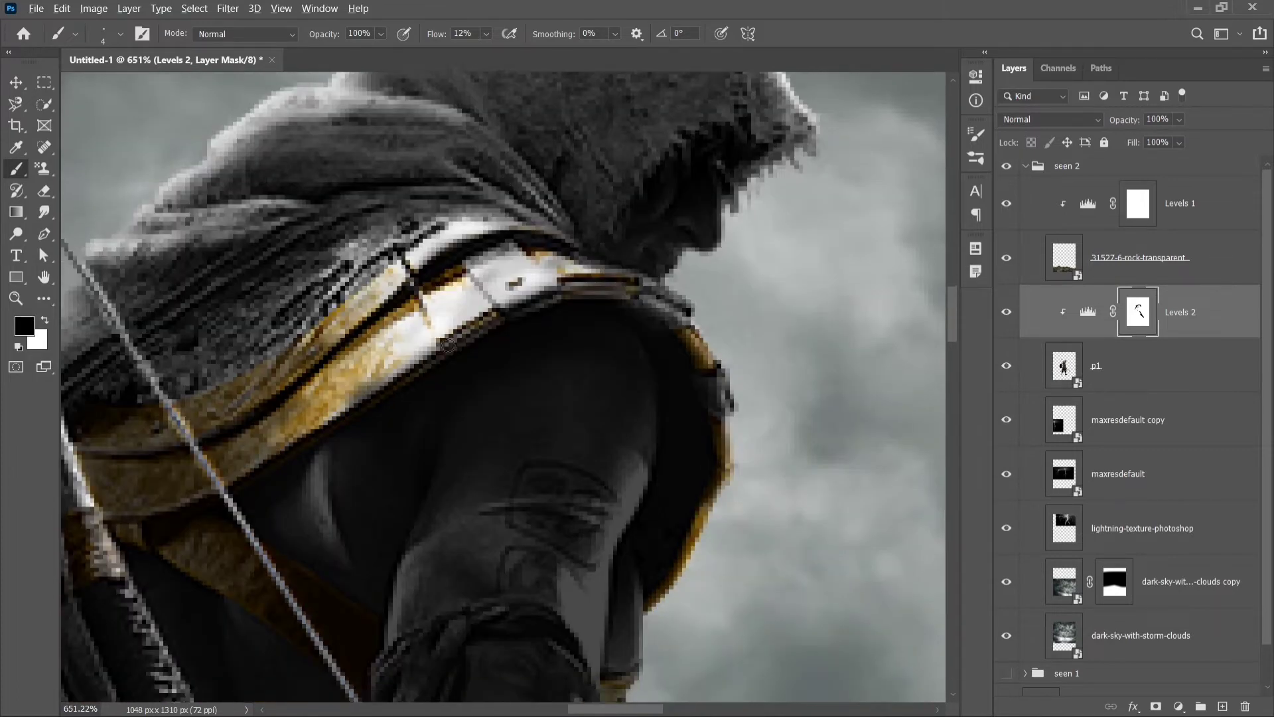
scroll(299, 489, "up", 1)
left_click_drag(298, 489, 356, 489)
scroll(355, 490, "down", 1)
key("x")
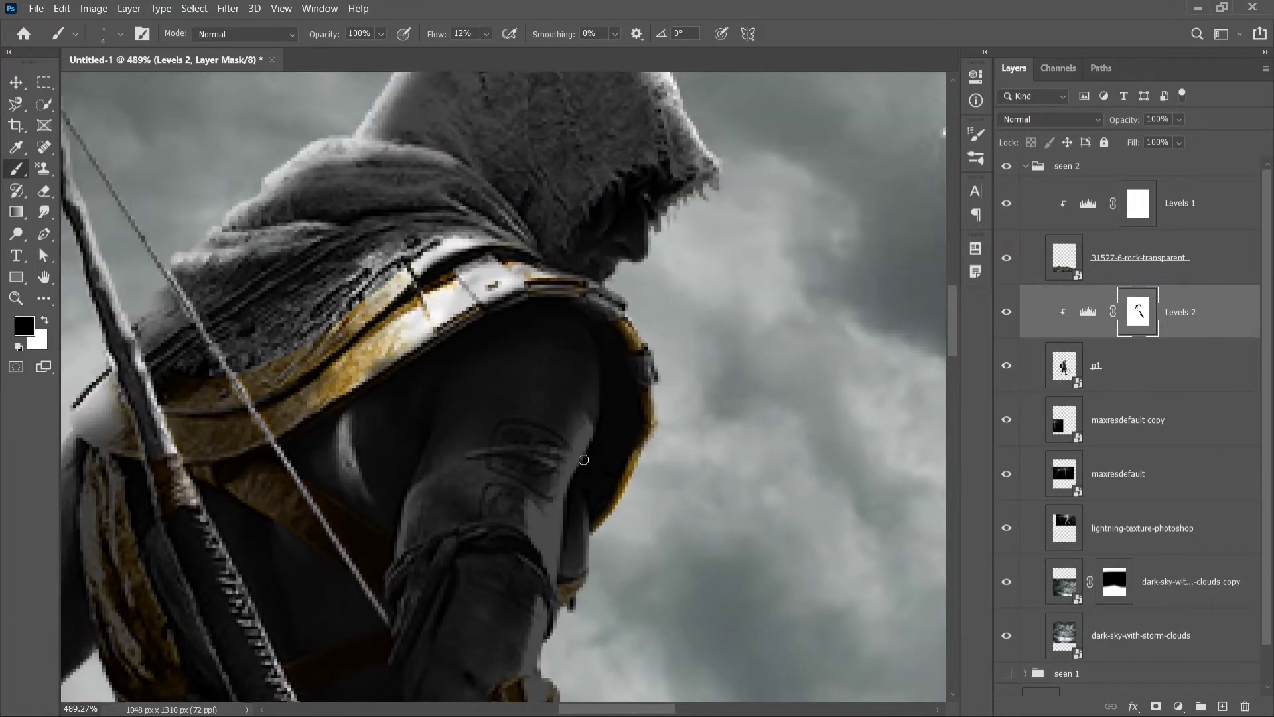
key("bracketright")
key("bracketright")
key("bracketright")
left_click_drag(583, 459, 577, 544)
scroll(578, 545, "down", 2)
left_click_drag(585, 491, 604, 571)
scroll(623, 583, "down", 3)
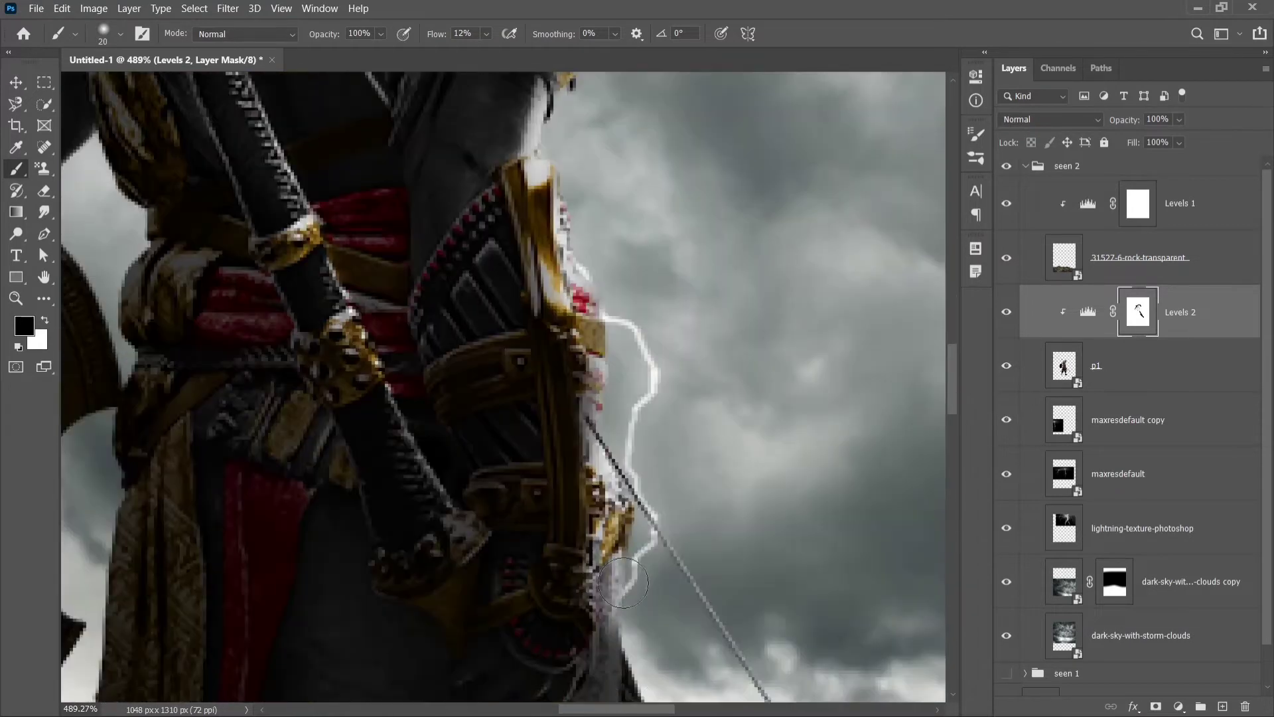
Step: Add a Levels 3 adjustment with the output black level raised to 71
key("bracketleft")
key("bracketleft")
key("bracketleft")
scroll(412, 332, "down", 2)
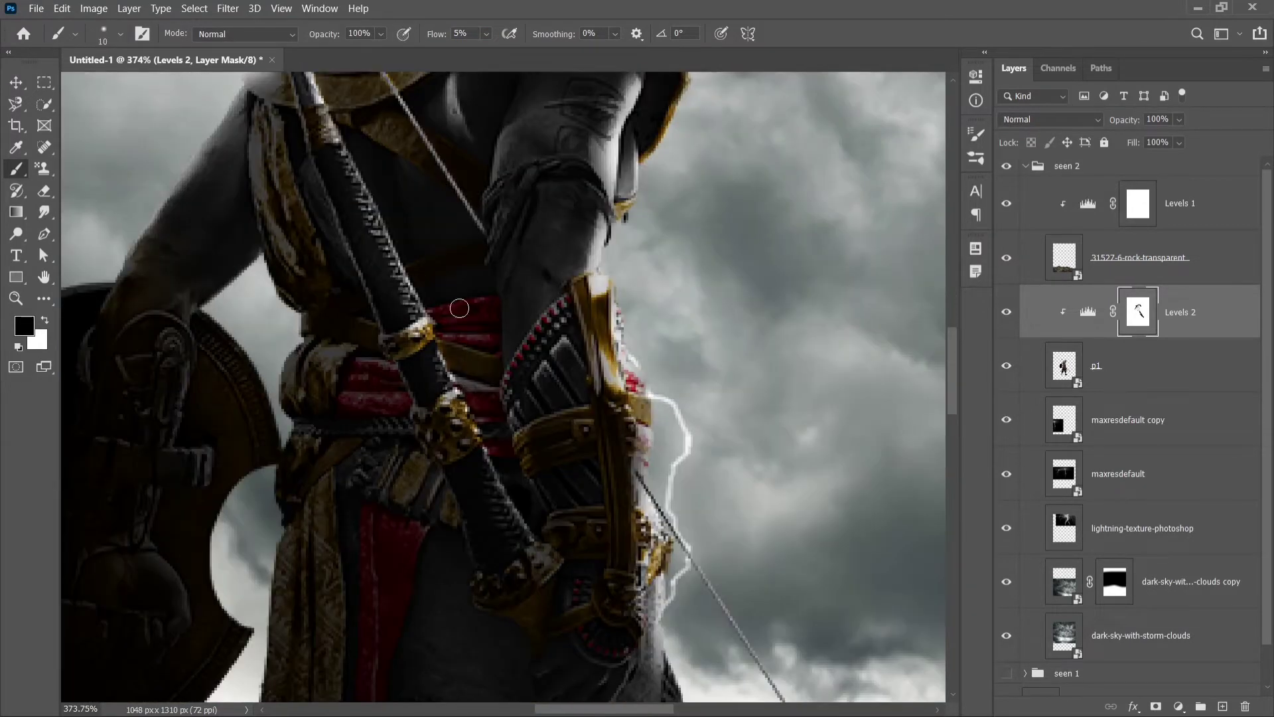
scroll(365, 345, "up", 3)
scroll(299, 372, "down", 3)
scroll(268, 386, "up", 3)
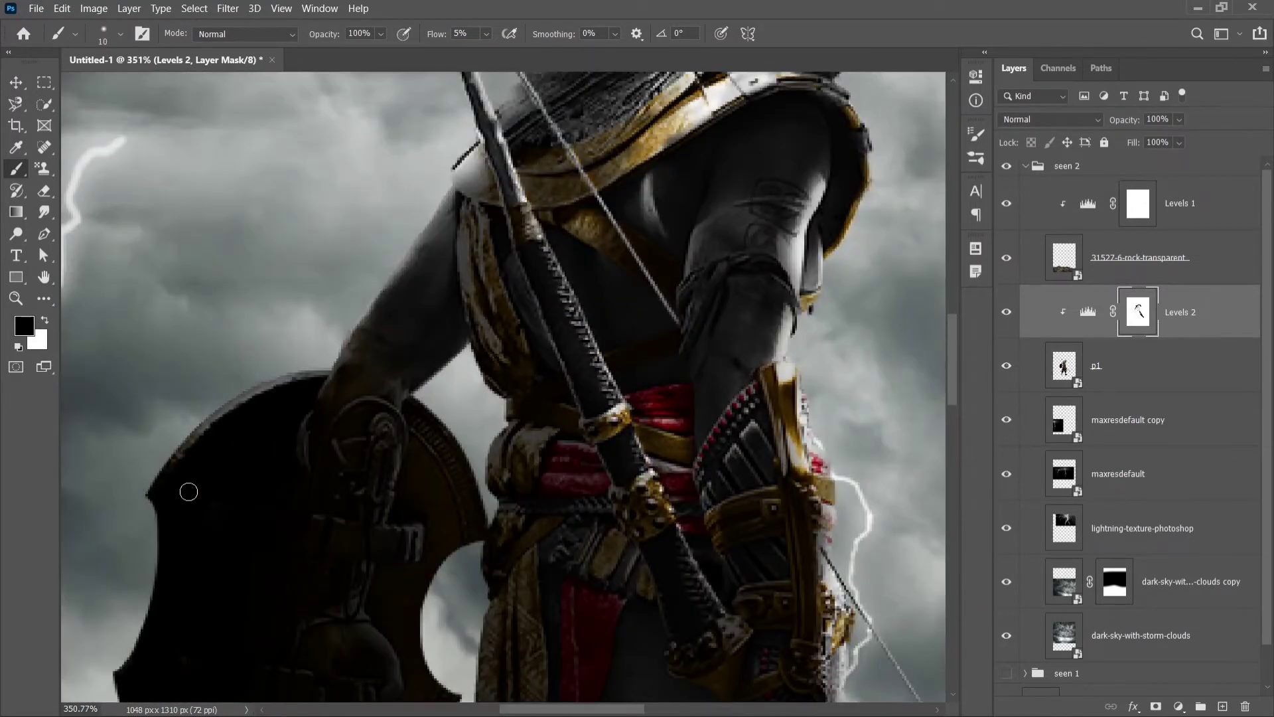
scroll(346, 451, "down", 3)
scroll(416, 328, "up", 2)
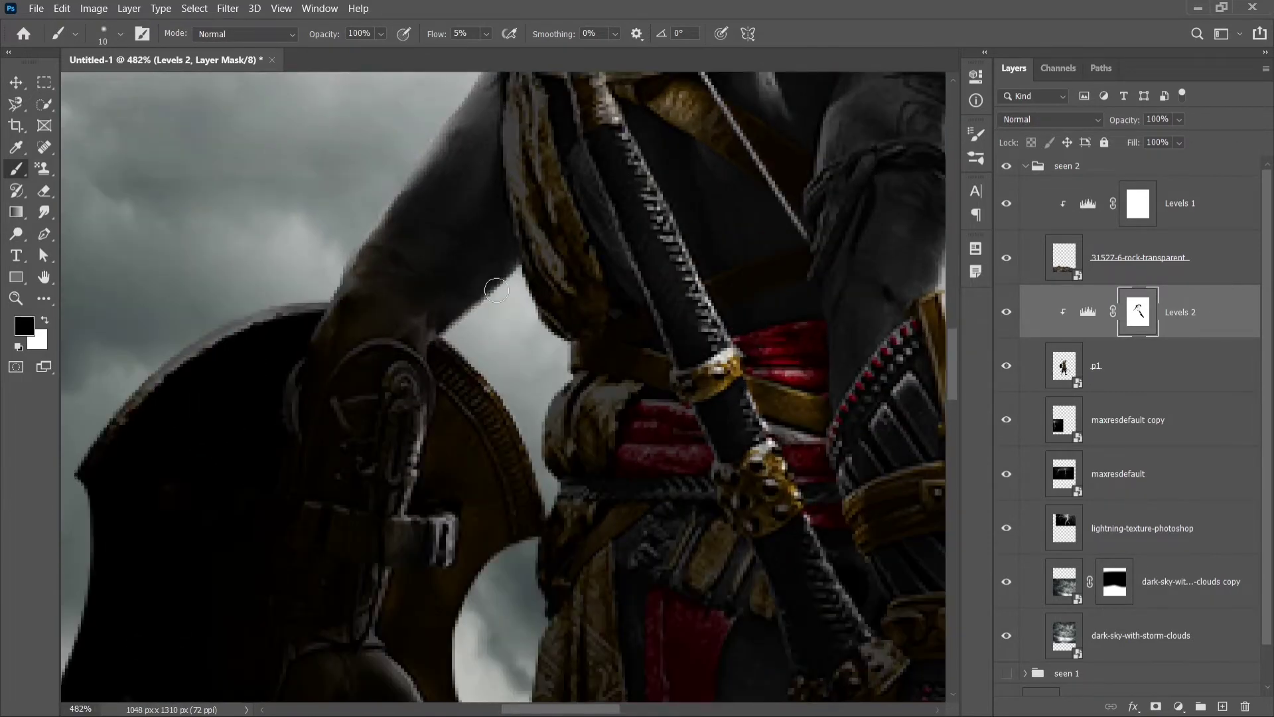
scroll(415, 328, "down", 3)
scroll(657, 348, "up", 3)
scroll(658, 349, "down", 3)
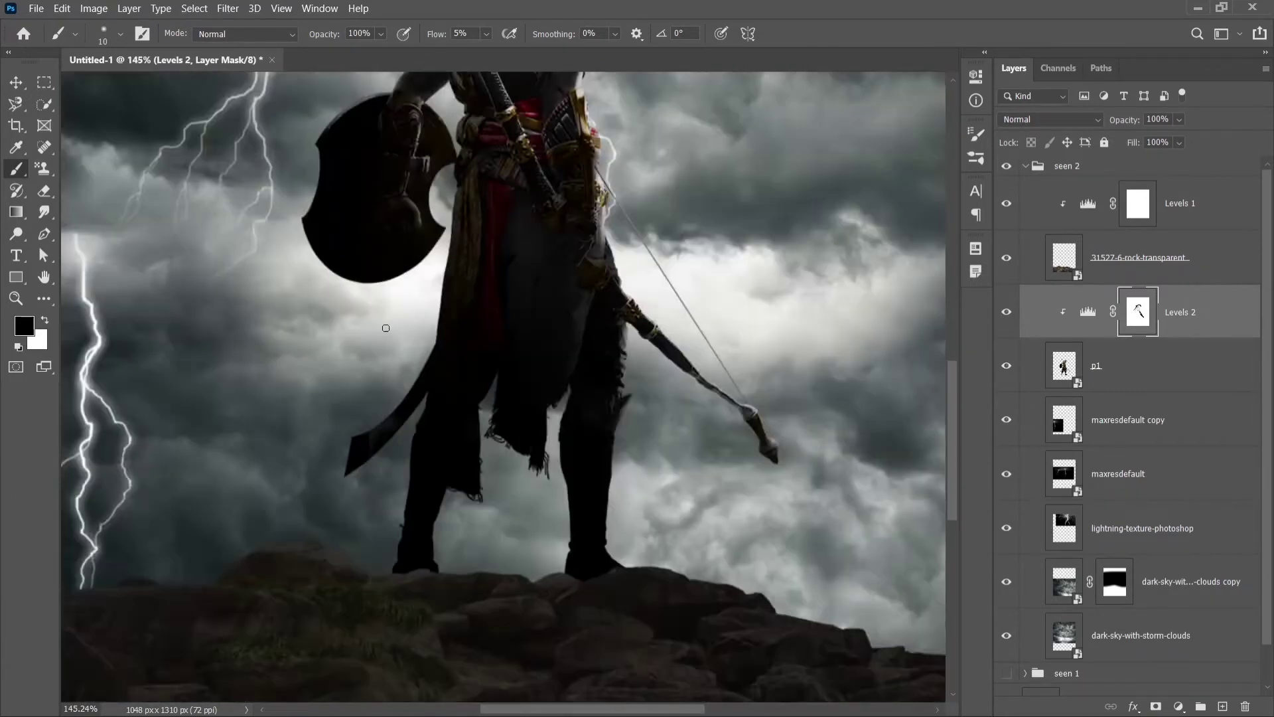
scroll(658, 349, "down", 2)
left_click(1178, 707)
left_click(1188, 472)
left_click_drag(758, 293, 807, 292)
Step: Invert the Levels 3 mask to black and paint white along the leg, thigh and bow-blade edges
left_click(977, 79)
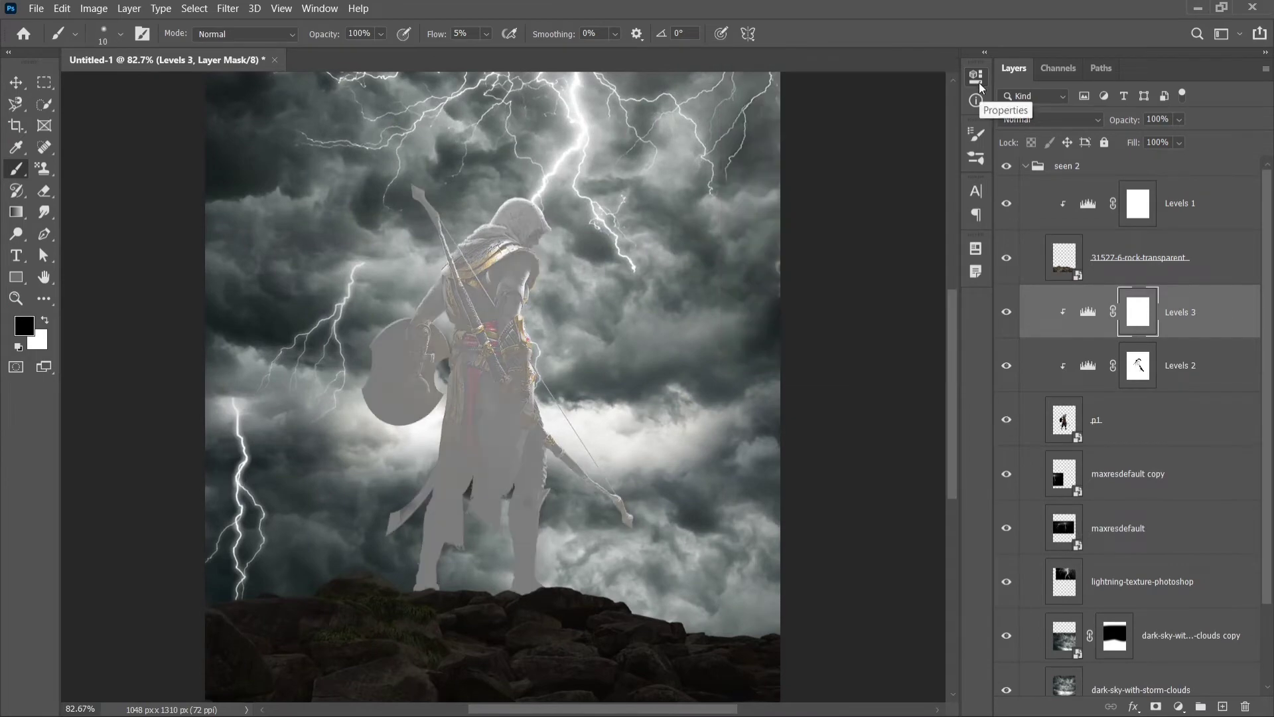
key("ctrl+i")
scroll(525, 575, "up", 4)
key("x")
left_click_drag(601, 298, 594, 541)
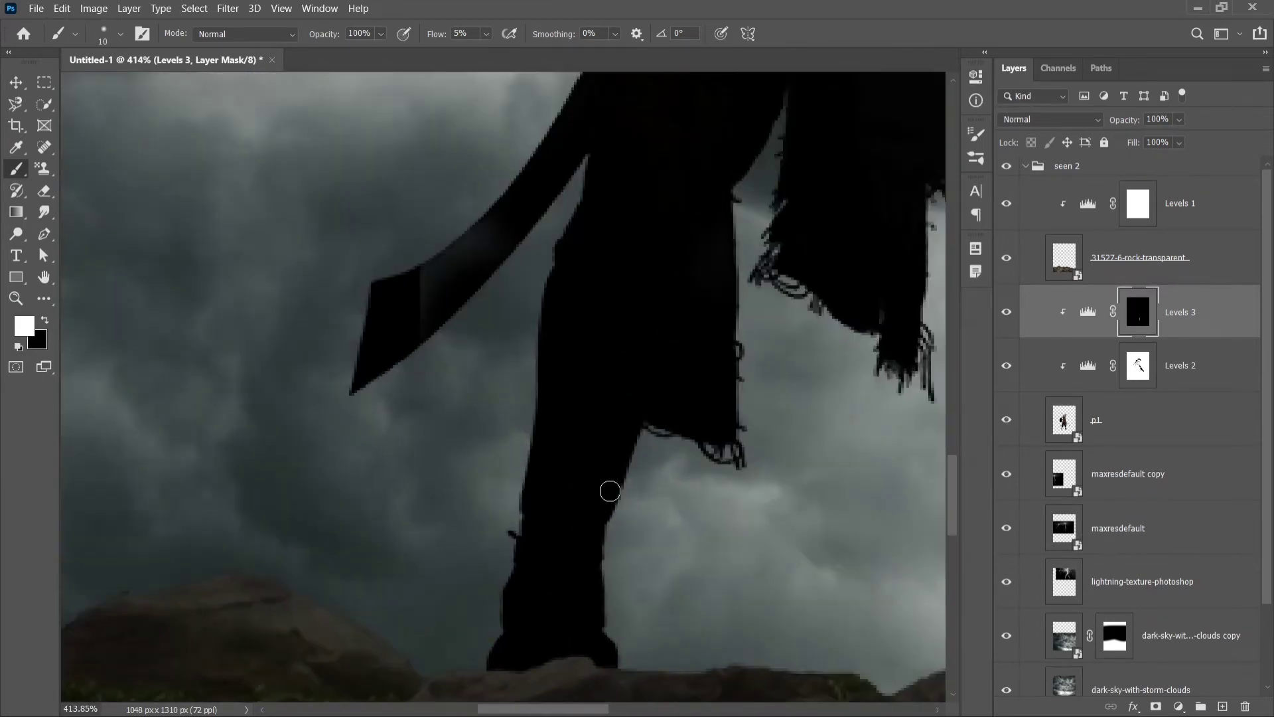
left_click_drag(606, 489, 606, 626)
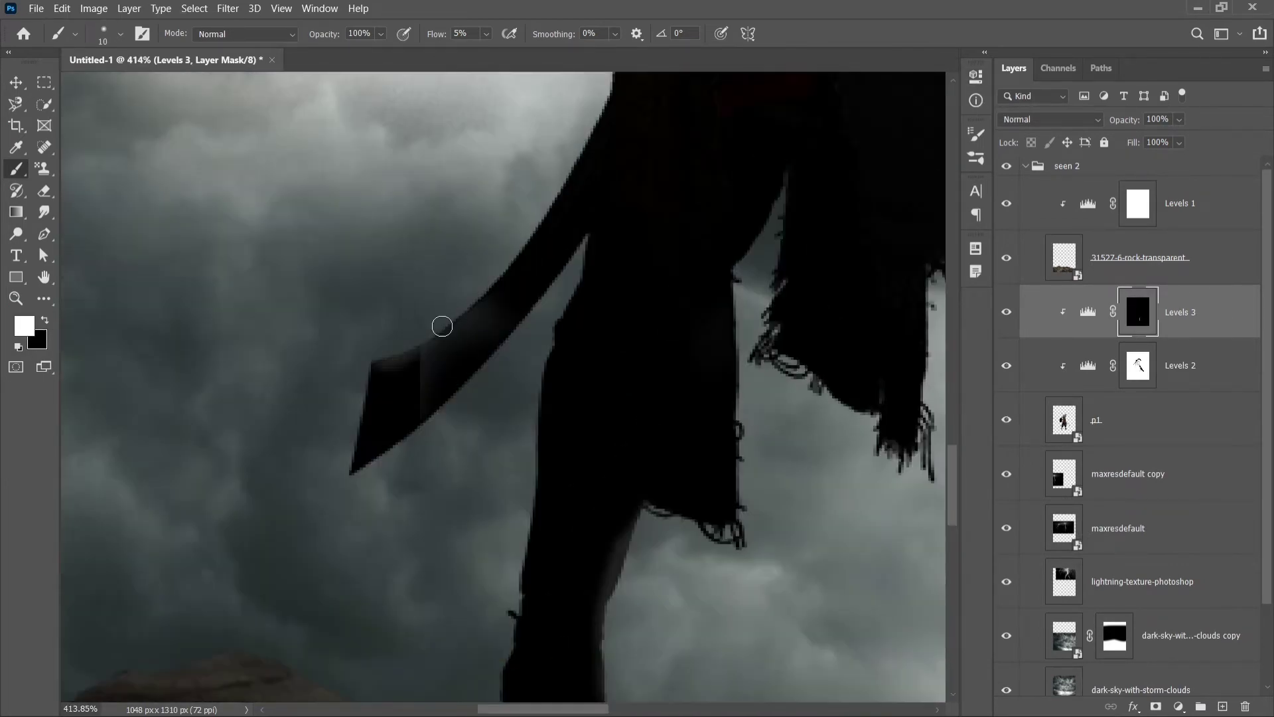
left_click_drag(371, 365, 352, 472)
Step: Add a new empty Layer 1 above the Levels 3 adjustment
scroll(372, 432, "down", 5)
scroll(398, 465, "down", 3)
scroll(412, 491, "up", 2)
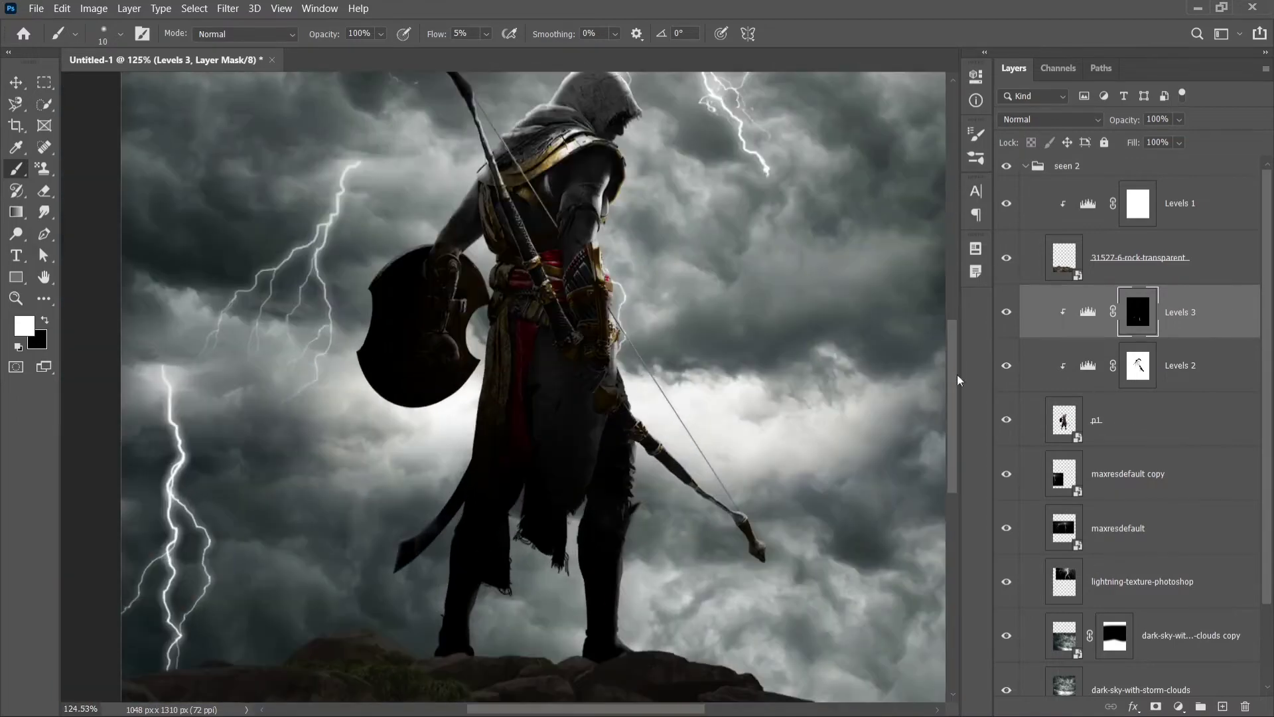
scroll(413, 492, "down", 2)
scroll(528, 262, "up", 4)
scroll(597, 279, "down", 4)
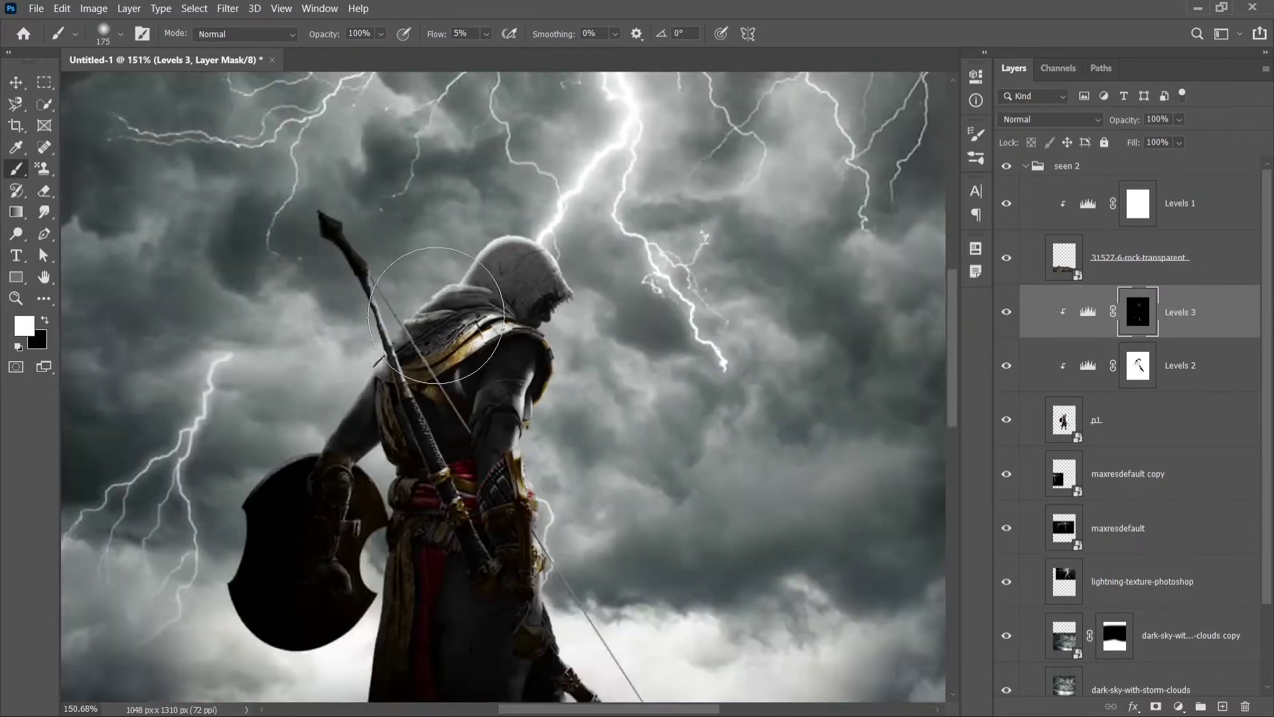
scroll(633, 321, "down", 1)
scroll(633, 321, "up", 3)
key("x")
key("ctrl+shift+alt+n")
Step: Set the brush back to 175, swap the colours, and select the Levels 1 mask
scroll(478, 229, "up", 2)
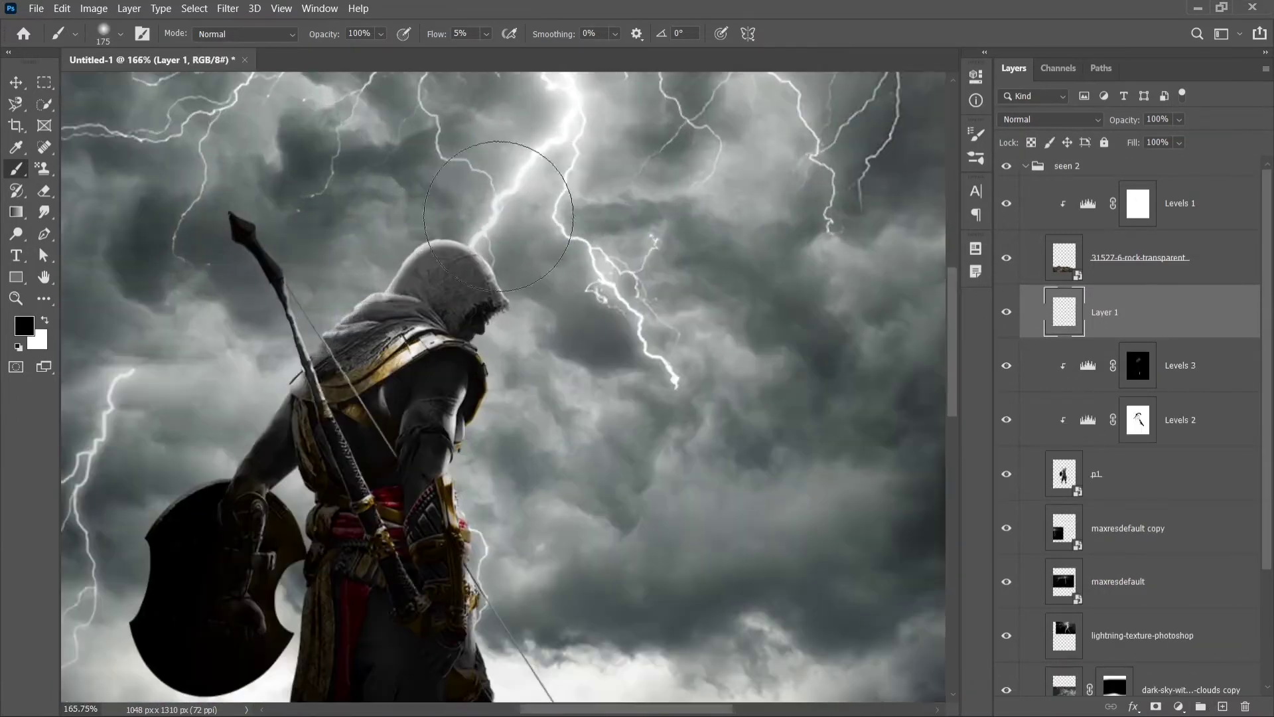
scroll(611, 239, "down", 2)
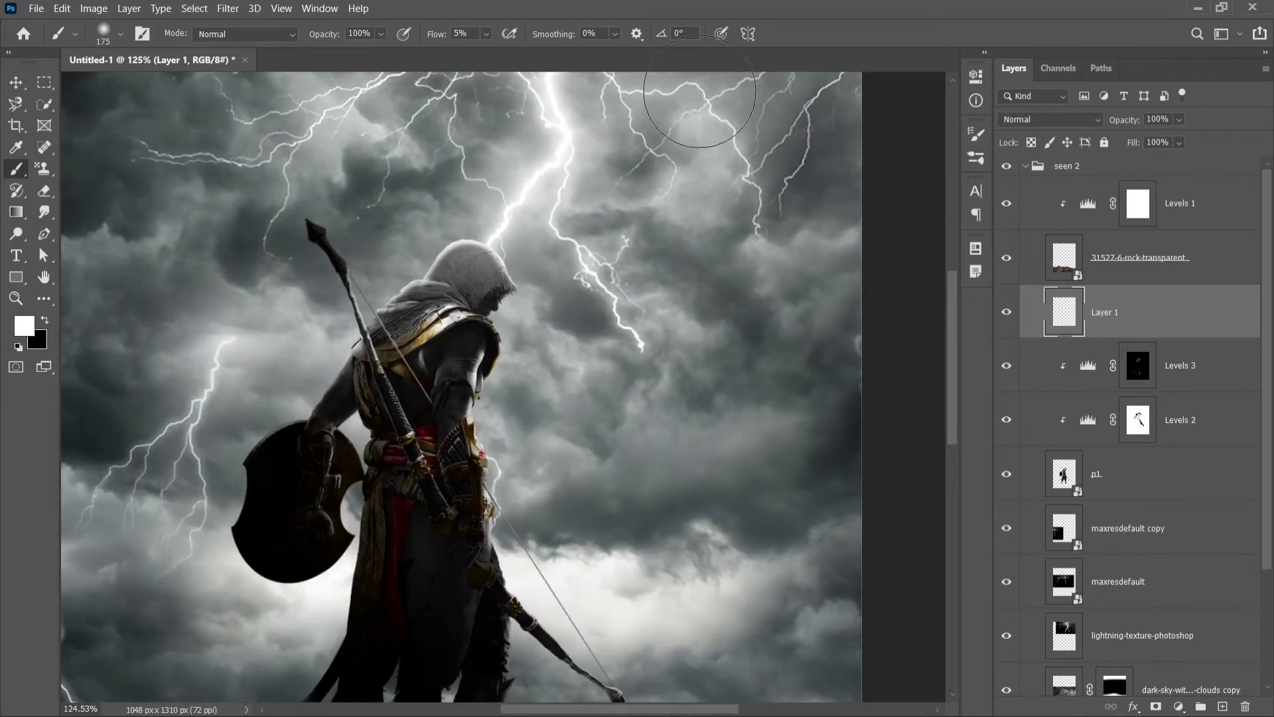
scroll(440, 490, "down", 1)
key("]")
key("[")
scroll(411, 491, "down", 1)
scroll(385, 484, "up", 2)
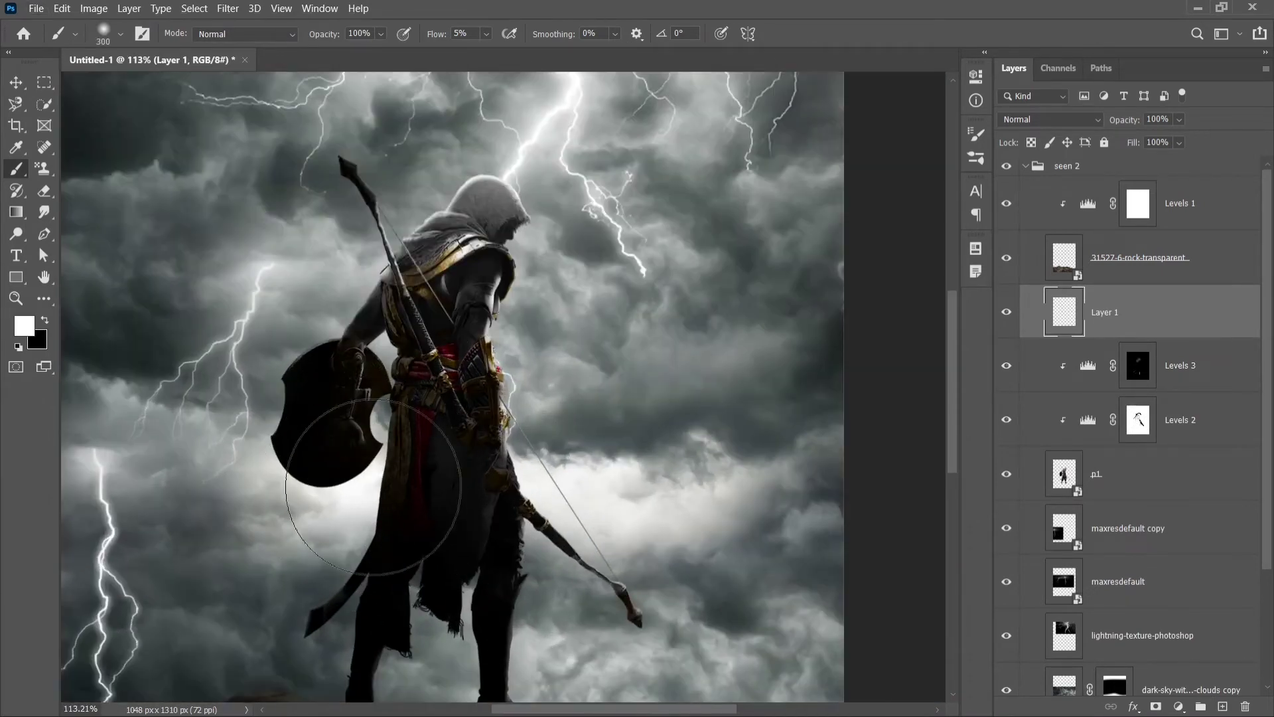
key("x")
key("x")
scroll(364, 478, "down", 1)
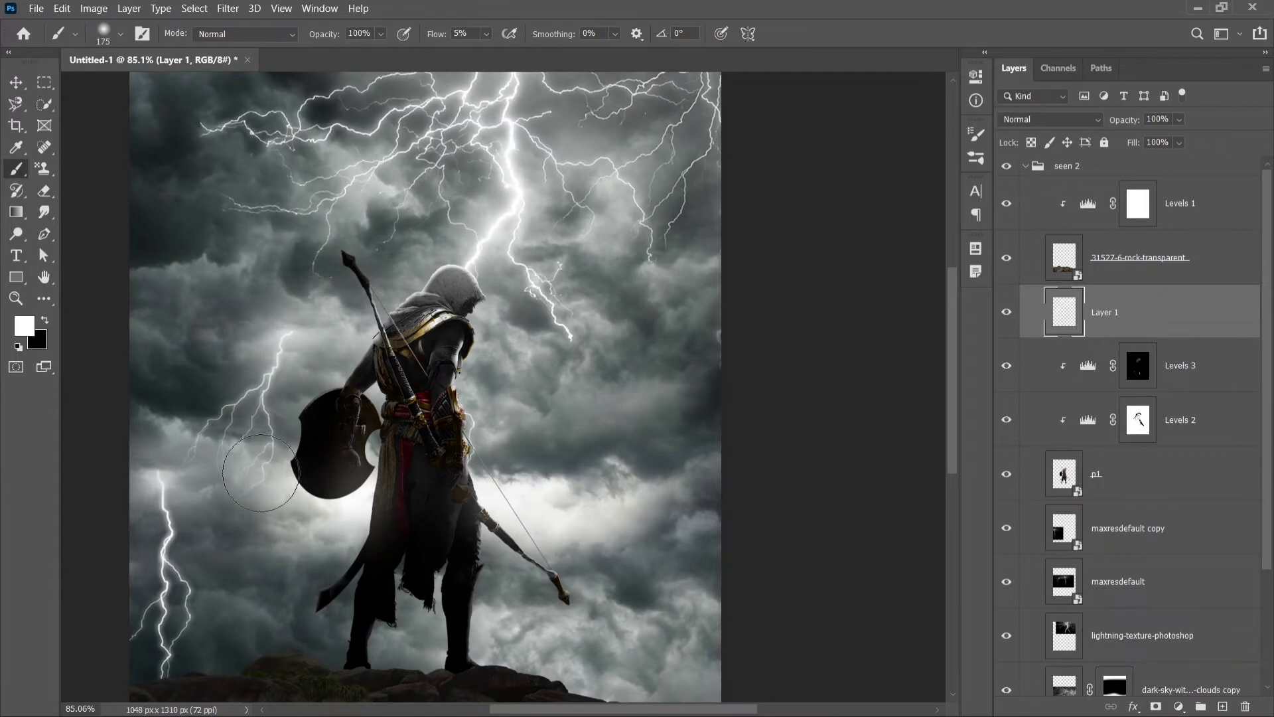
scroll(1150, 380, "down", 3)
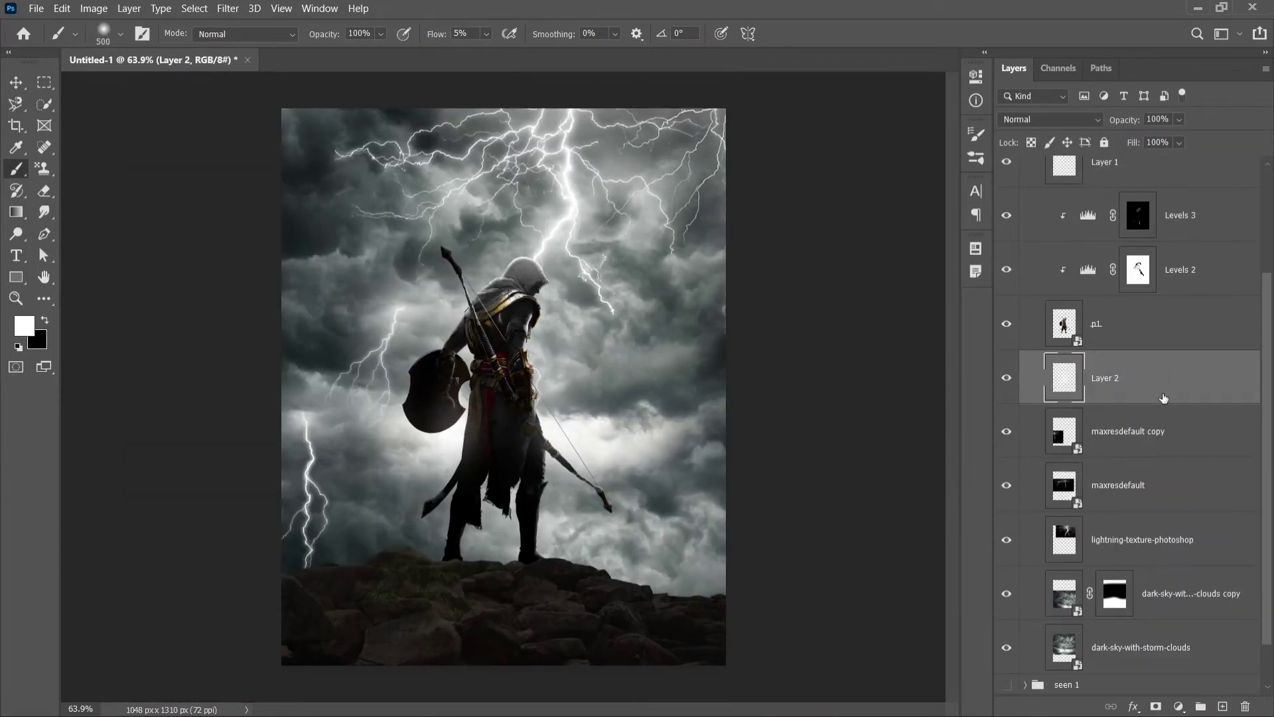
left_click(1139, 203)
scroll(332, 584, "up", 5)
Step: Brighten the grass and rock along the ridge and the lower-left rock on the Levels 1 mask
key("x")
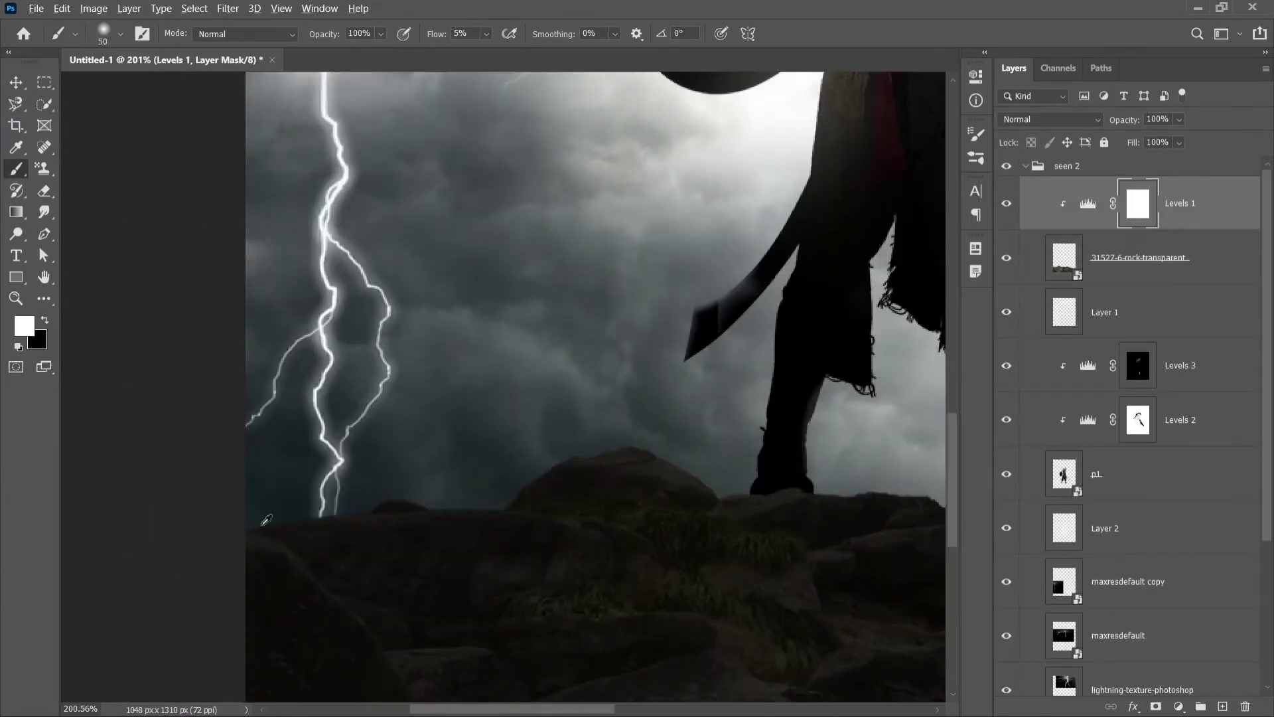
key("bracketleft")
key("bracketleft")
key("bracketleft")
left_click_drag(341, 392, 882, 398)
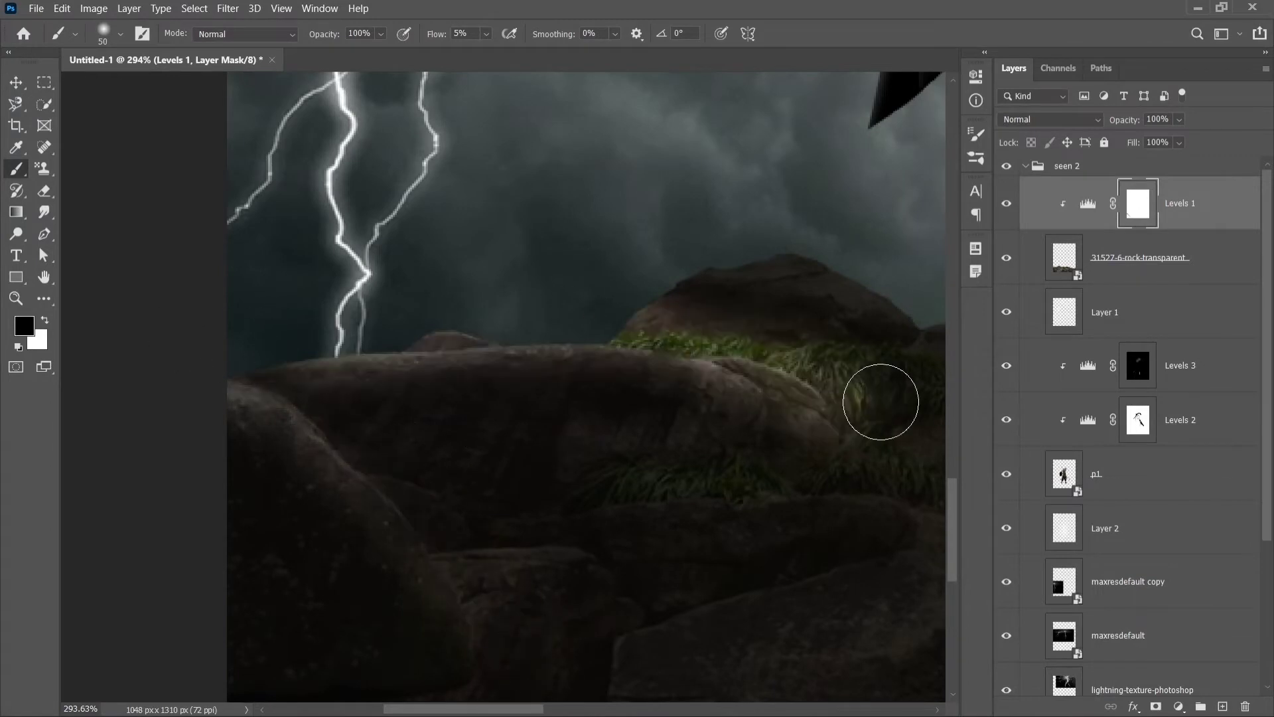
scroll(406, 272, "down", 2)
scroll(407, 272, "down", 2)
left_click_drag(458, 431, 466, 514)
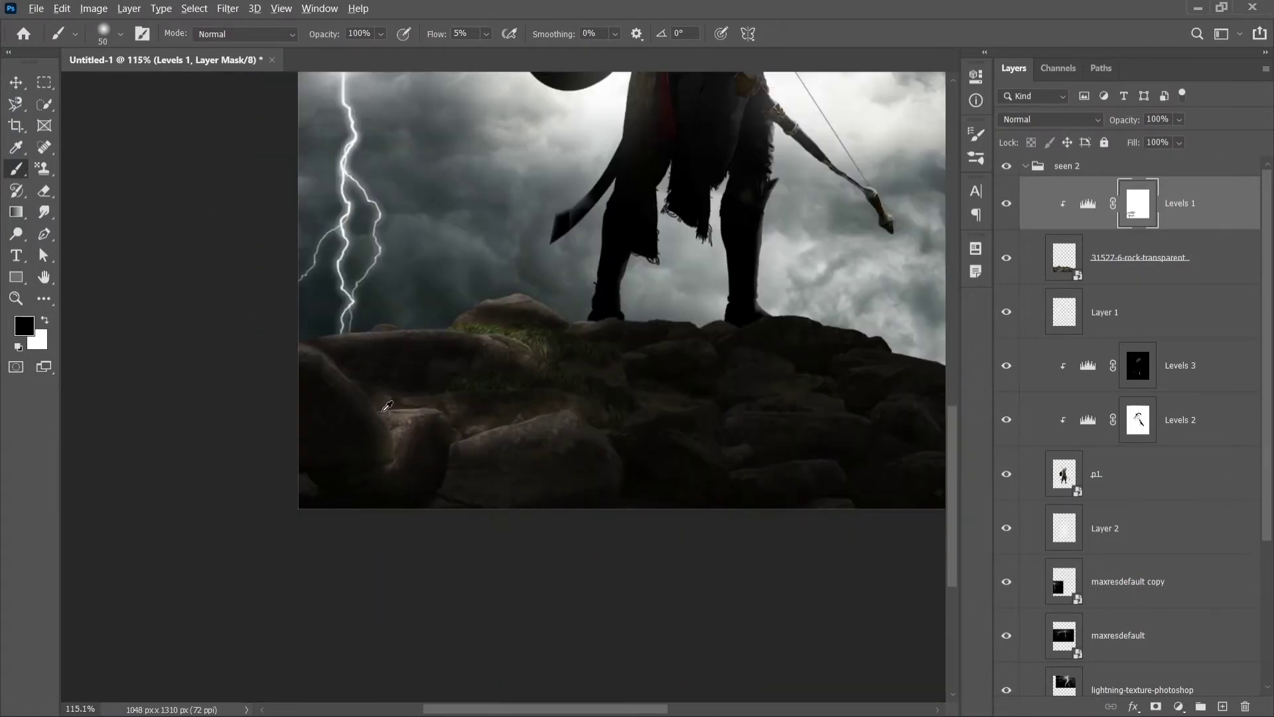
right_click(407, 227)
key("x")
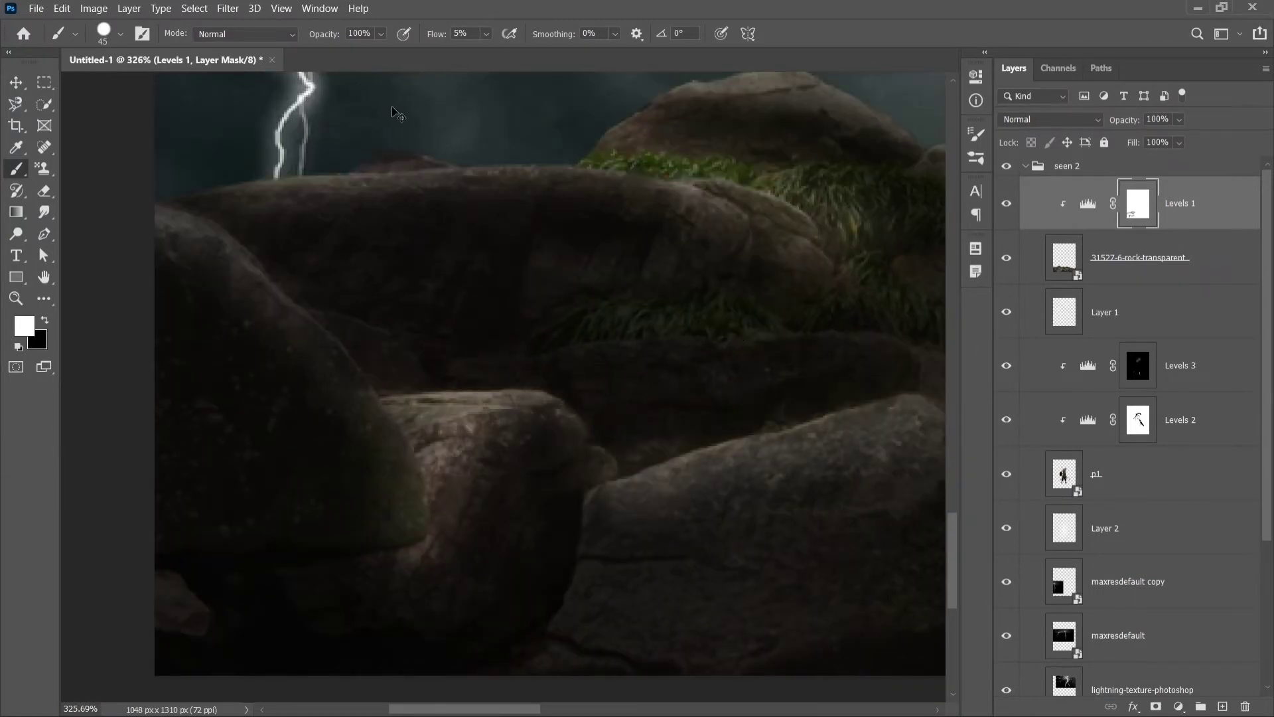
Step: Lighten the rocks below the archer's feet with soft strokes
scroll(683, 119, "down", 1)
key("bracketleft")
key("bracketleft")
key("bracketleft")
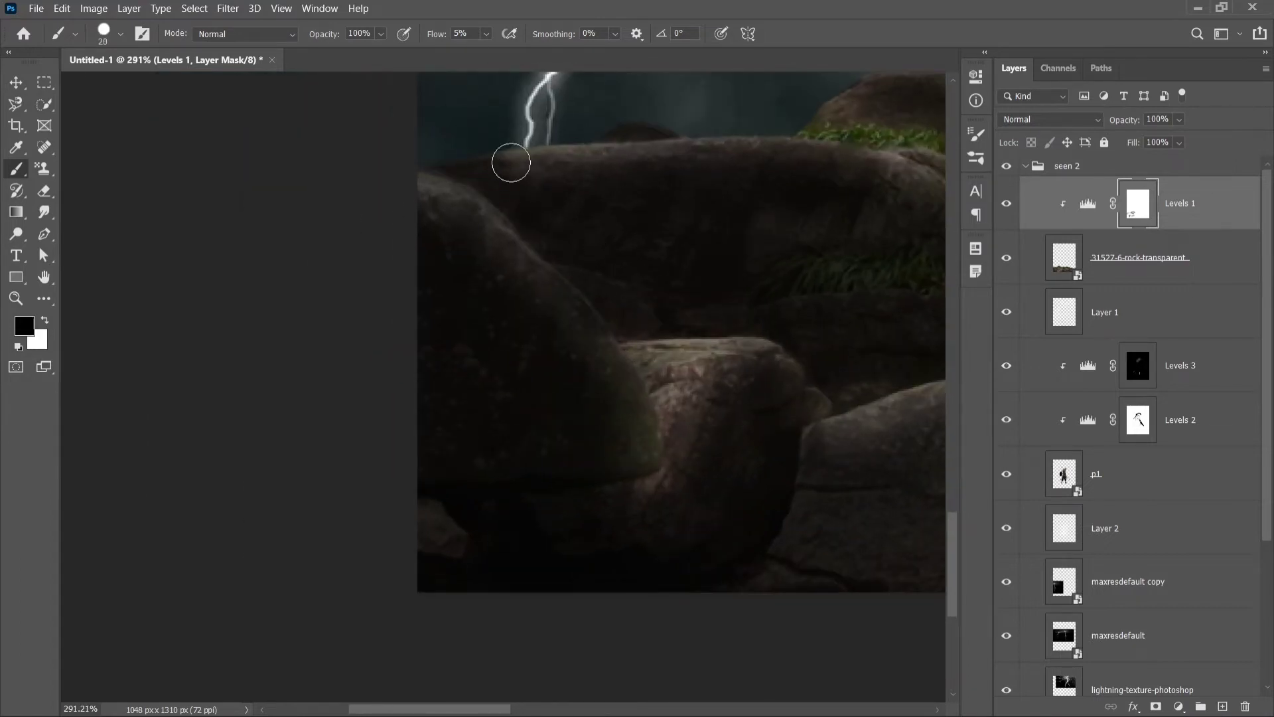
right_click(512, 156)
scroll(465, 298, "up", 3)
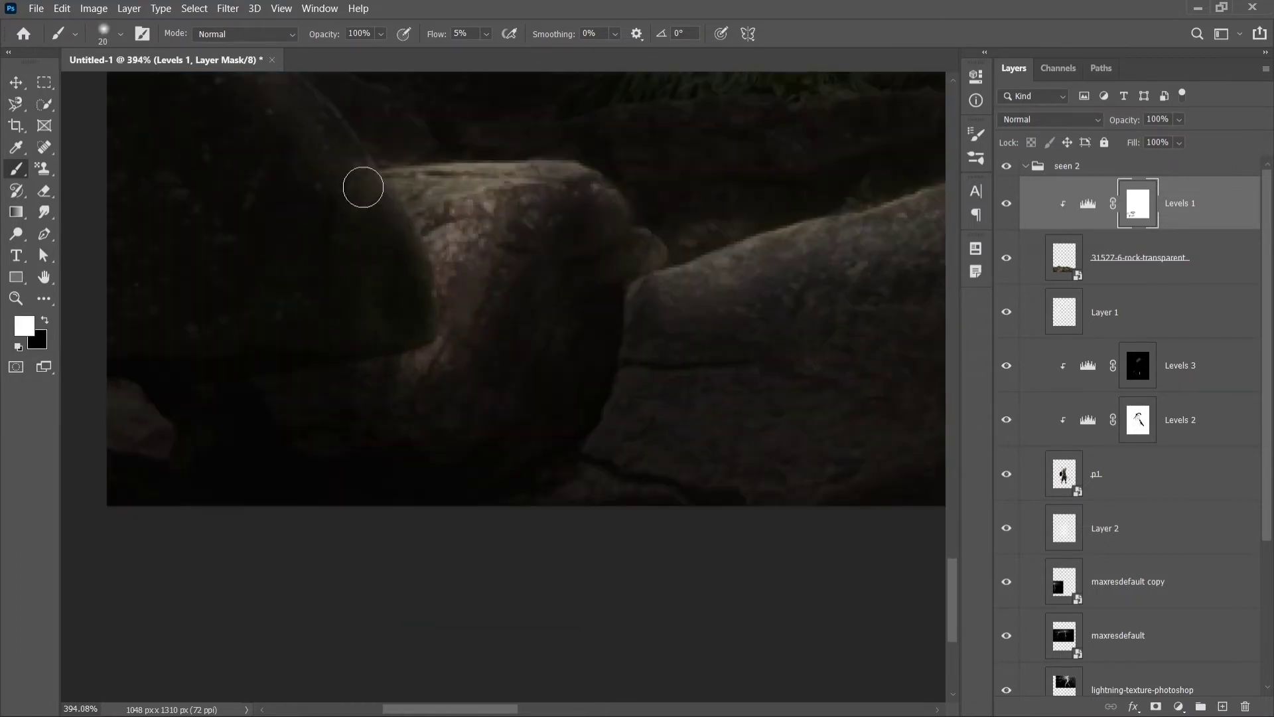
scroll(605, 217, "down", 5)
scroll(272, 481, "up", 3)
key("x")
left_click_drag(272, 480, 472, 566)
scroll(332, 558, "up", 5)
key("x")
left_click_drag(383, 538, 783, 524)
Step: Brighten more parts of the rocks on the left side
key("bracketright")
scroll(608, 421, "down", 3)
key("x")
scroll(717, 624, "down", 3)
scroll(718, 624, "up", 1)
scroll(242, 541, "down", 1)
left_click_drag(242, 541, 194, 424)
scroll(268, 464, "down", 1)
left_click_drag(268, 465, 256, 418)
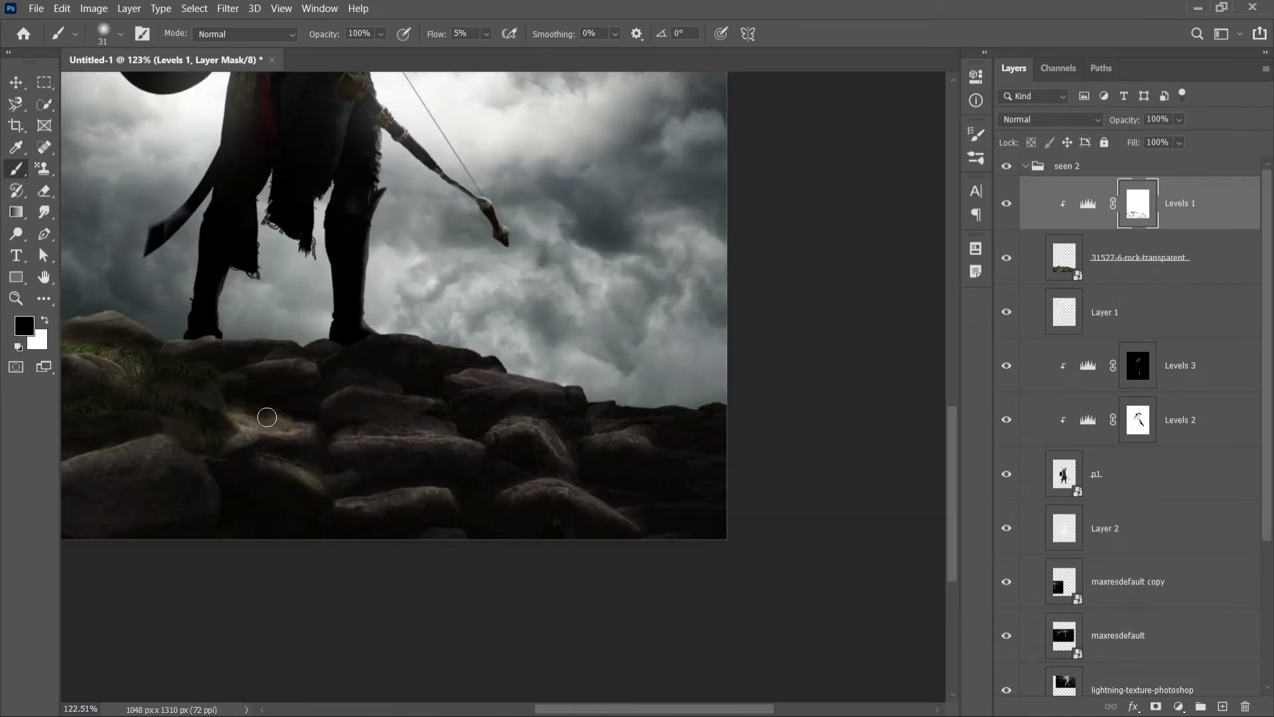
scroll(640, 379, "up", 1)
scroll(518, 523, "up", 1)
scroll(401, 533, "up", 1)
Step: Resize the brush larger and switch back to painting with white on the Levels 1 mask
key("x")
key("bracketleft")
key("bracketleft")
key("bracketleft")
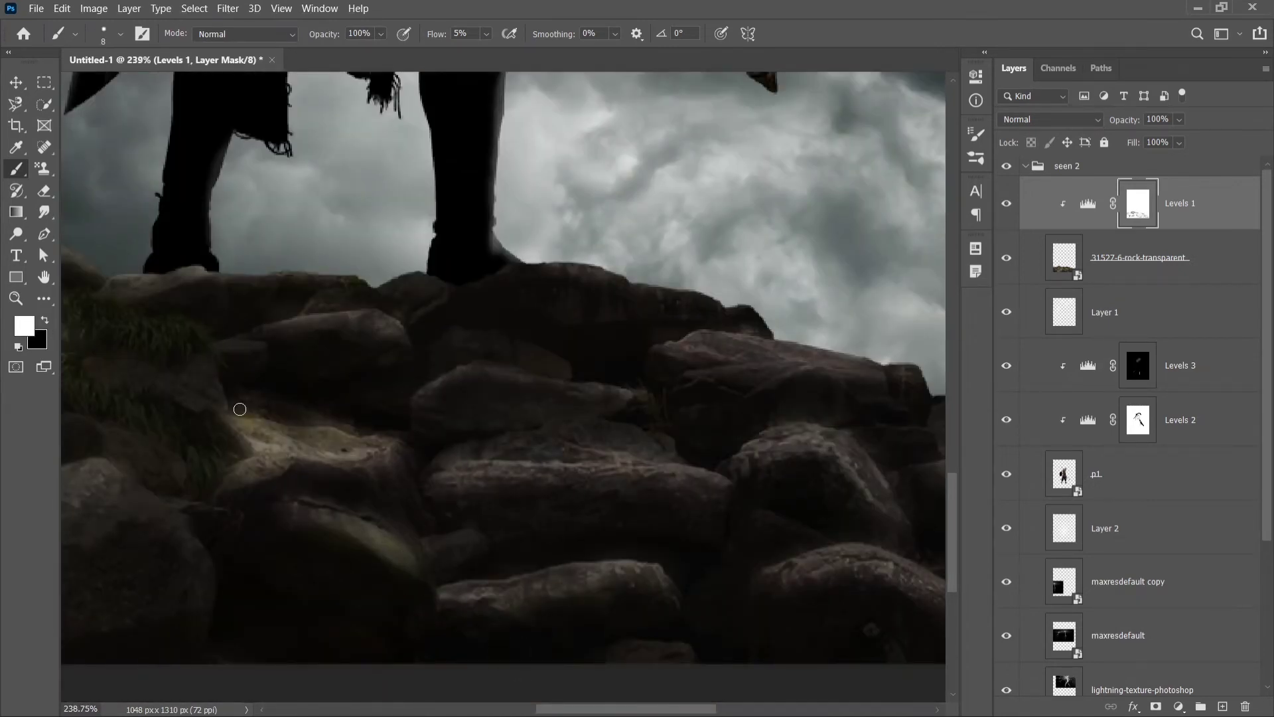
scroll(371, 398, "down", 2)
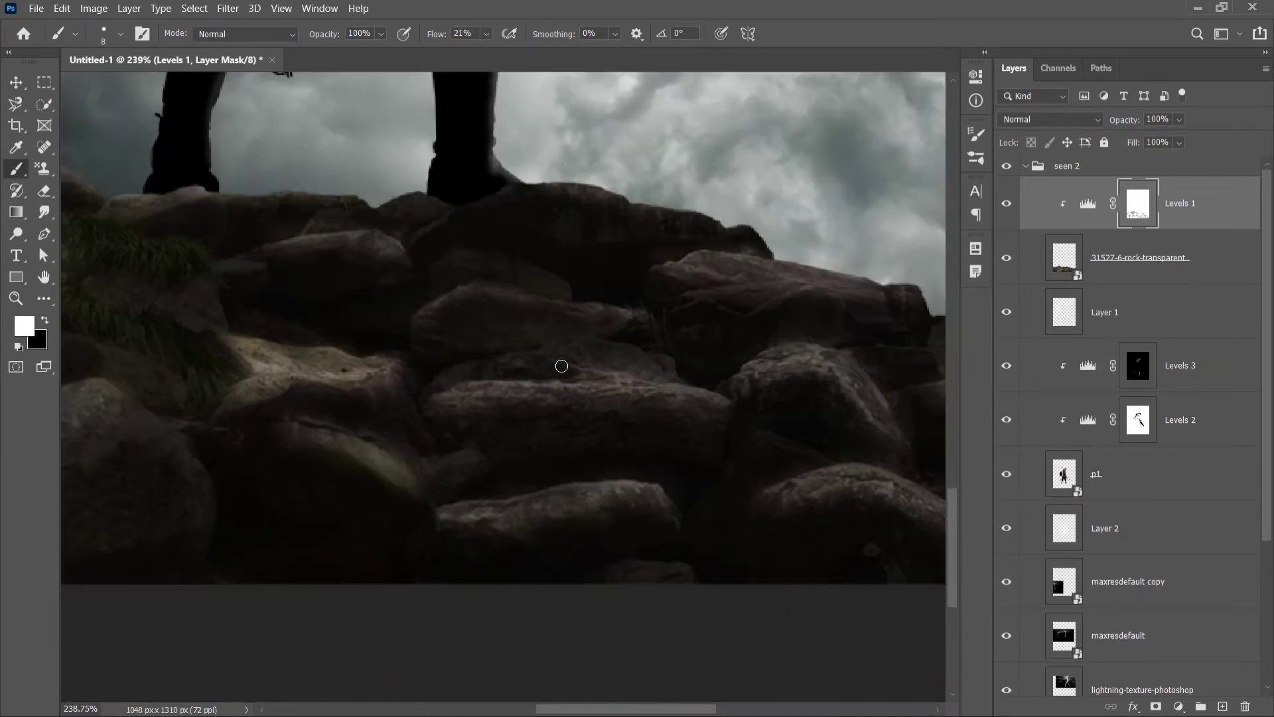
scroll(840, 342, "down", 2)
scroll(891, 318, "up", 2)
scroll(730, 431, "down", 2)
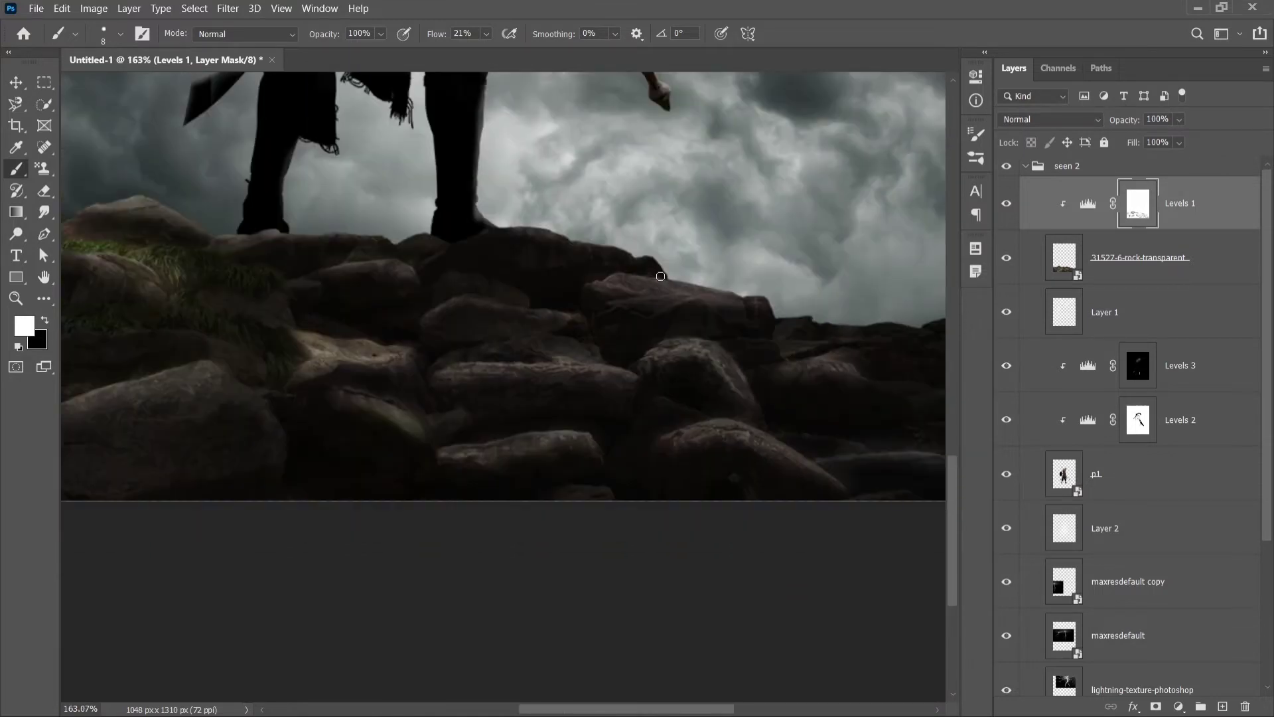
scroll(551, 557, "down", 2)
scroll(550, 558, "down", 2)
key("x")
right_click(504, 612)
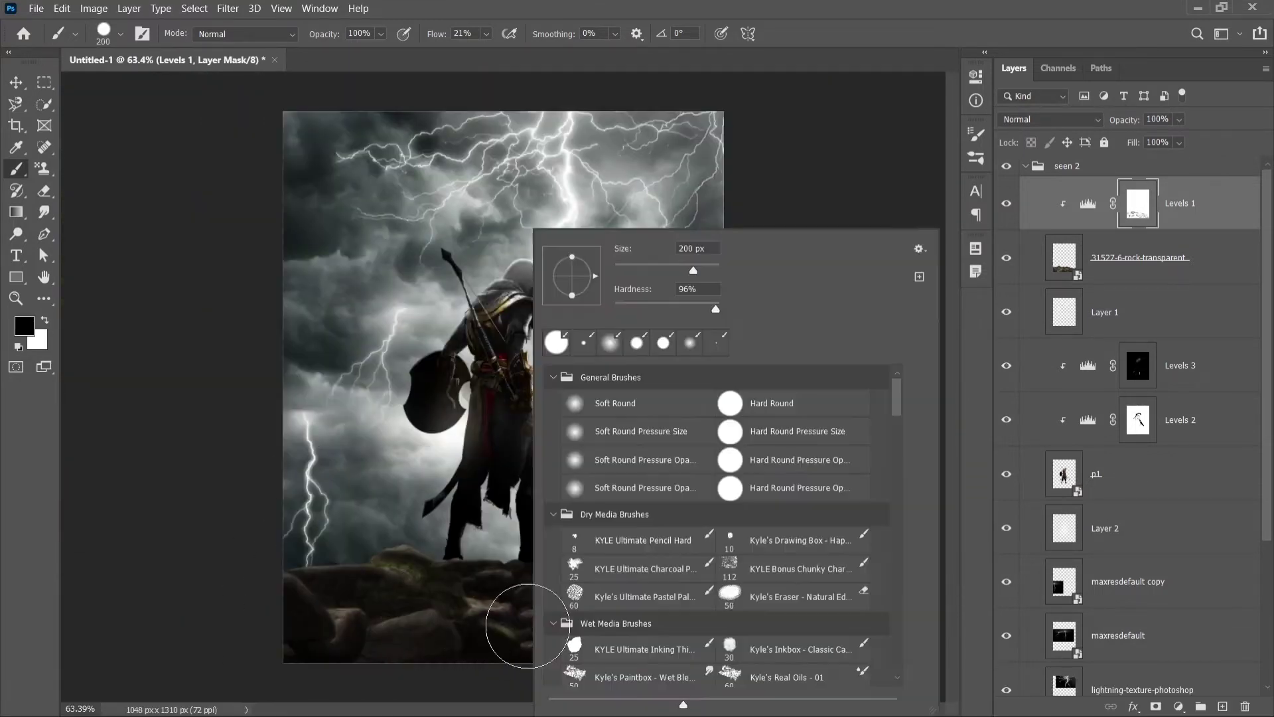
key("Return")
key("x")
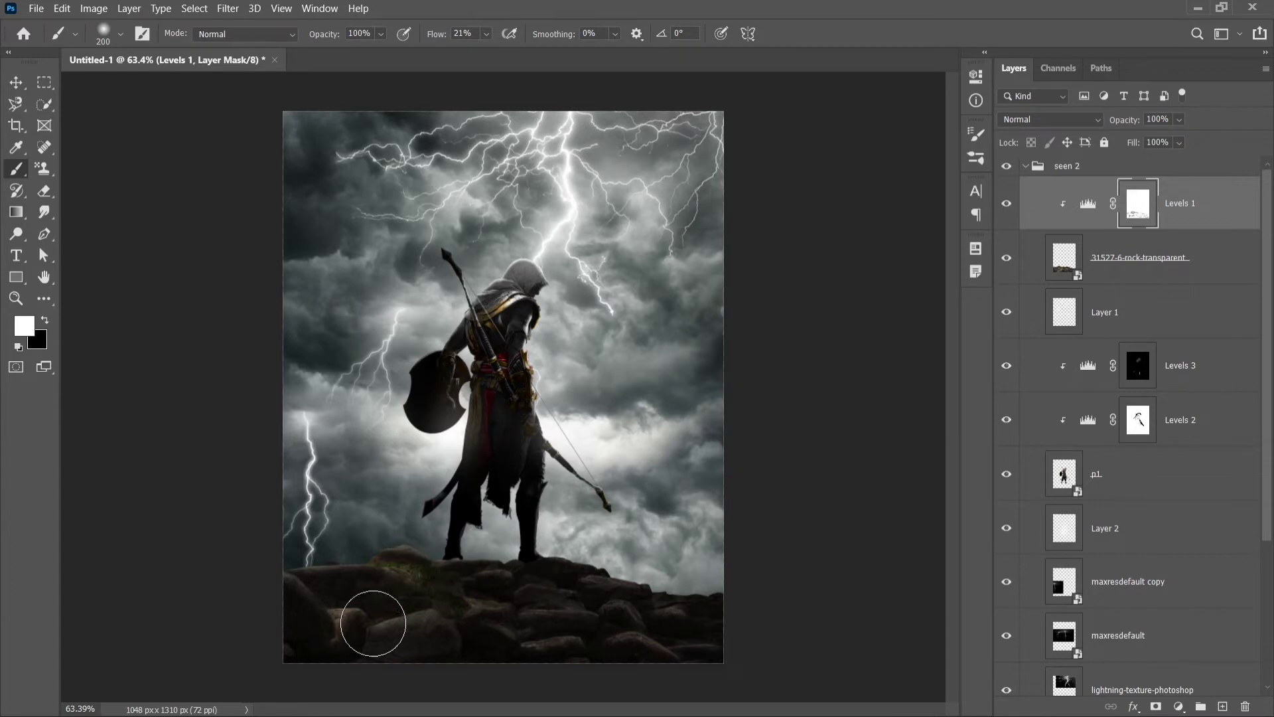
scroll(692, 446, "down", 1)
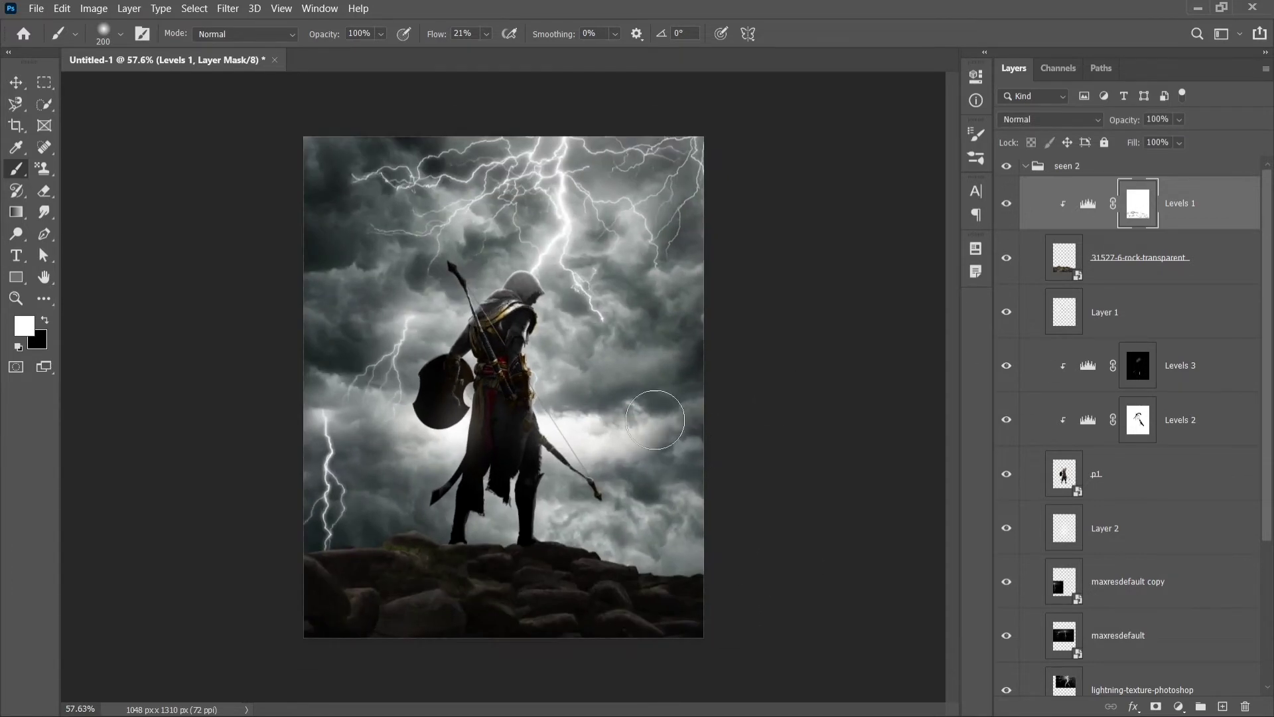
scroll(655, 419, "down", 1)
scroll(1083, 379, "down", 3)
scroll(1083, 379, "down", 2)
scroll(1083, 379, "up", 5)
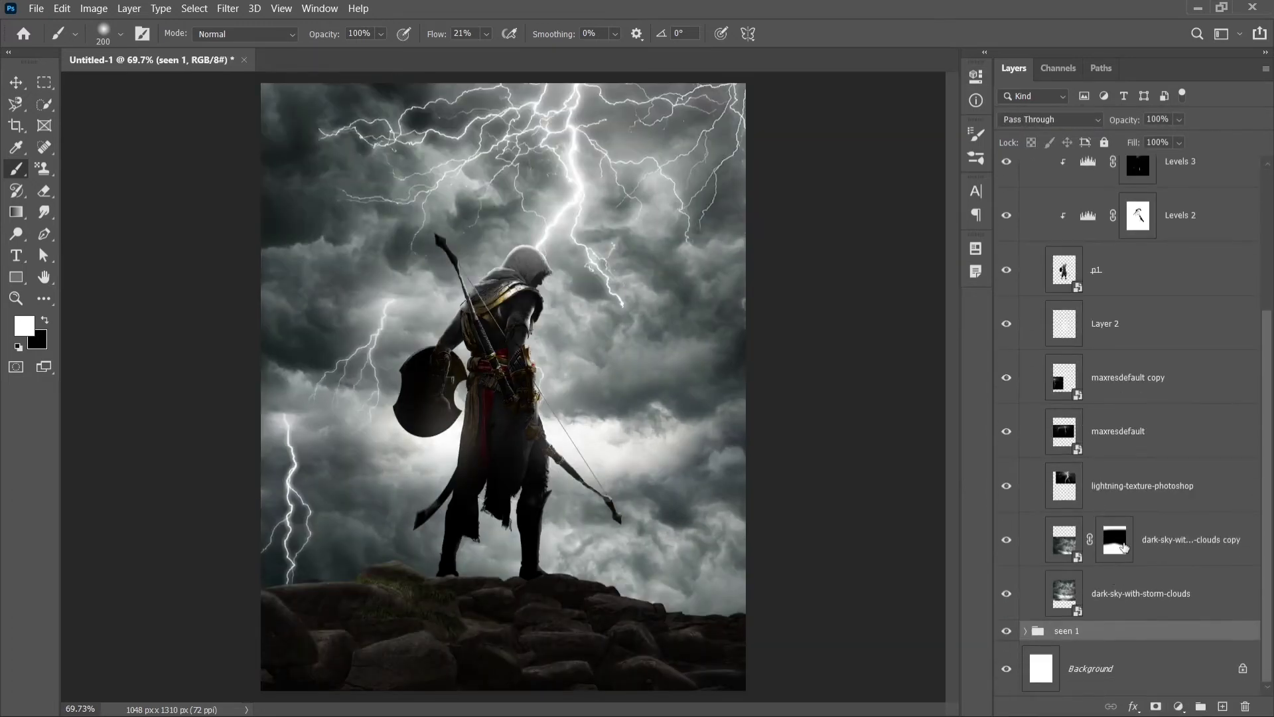
Step: Add a Levels 4 adjustment above the storm-sky copy layer with output black raised to 25
left_click(1124, 548)
right_click(1168, 551)
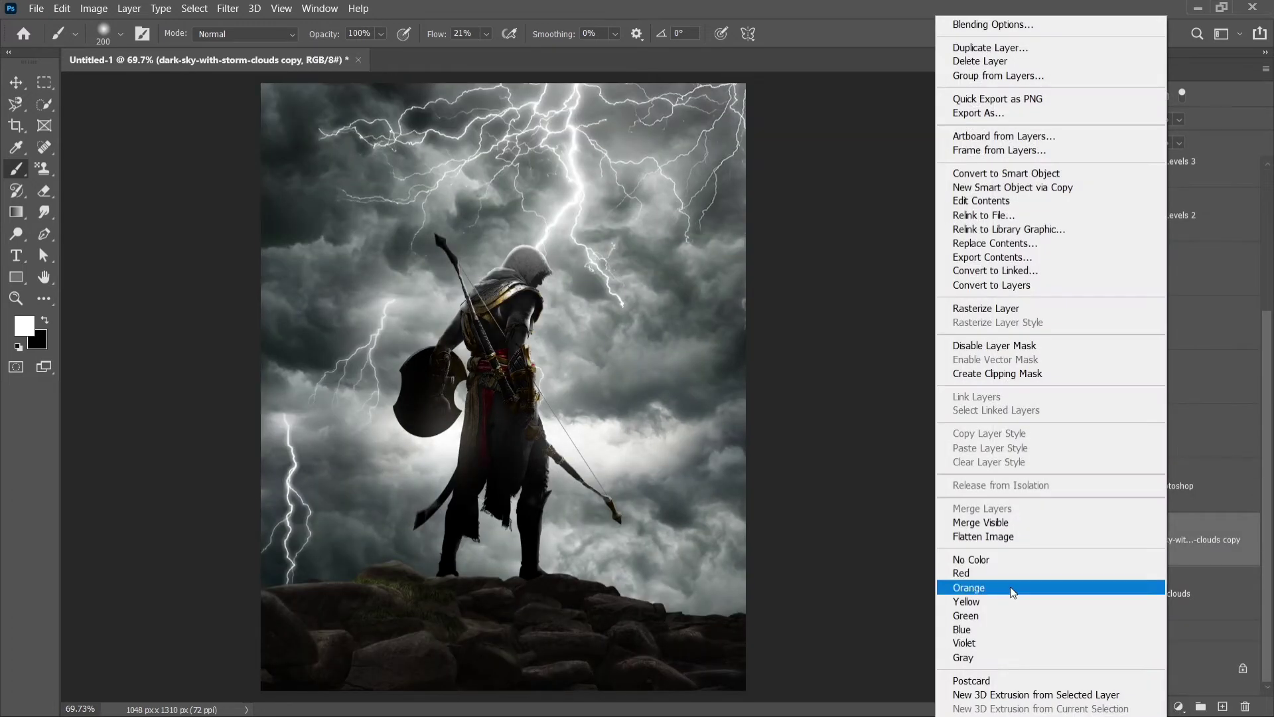
left_click(1222, 561)
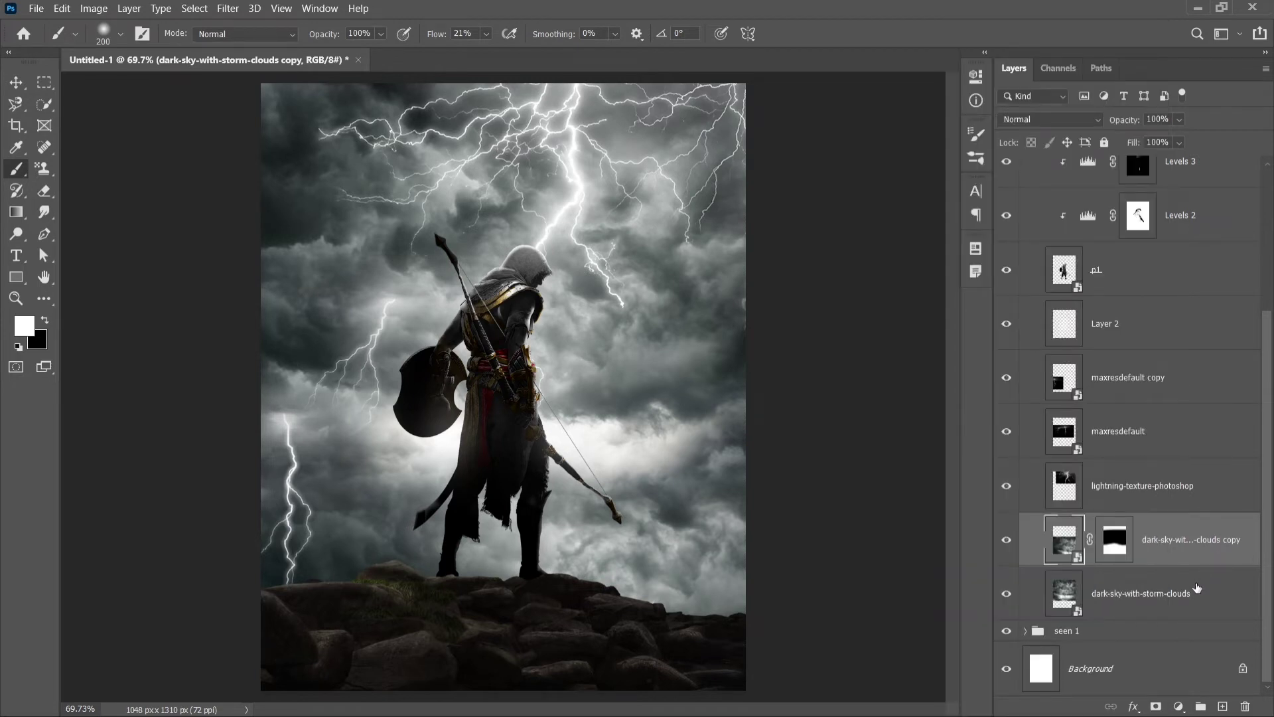
left_click(1178, 707)
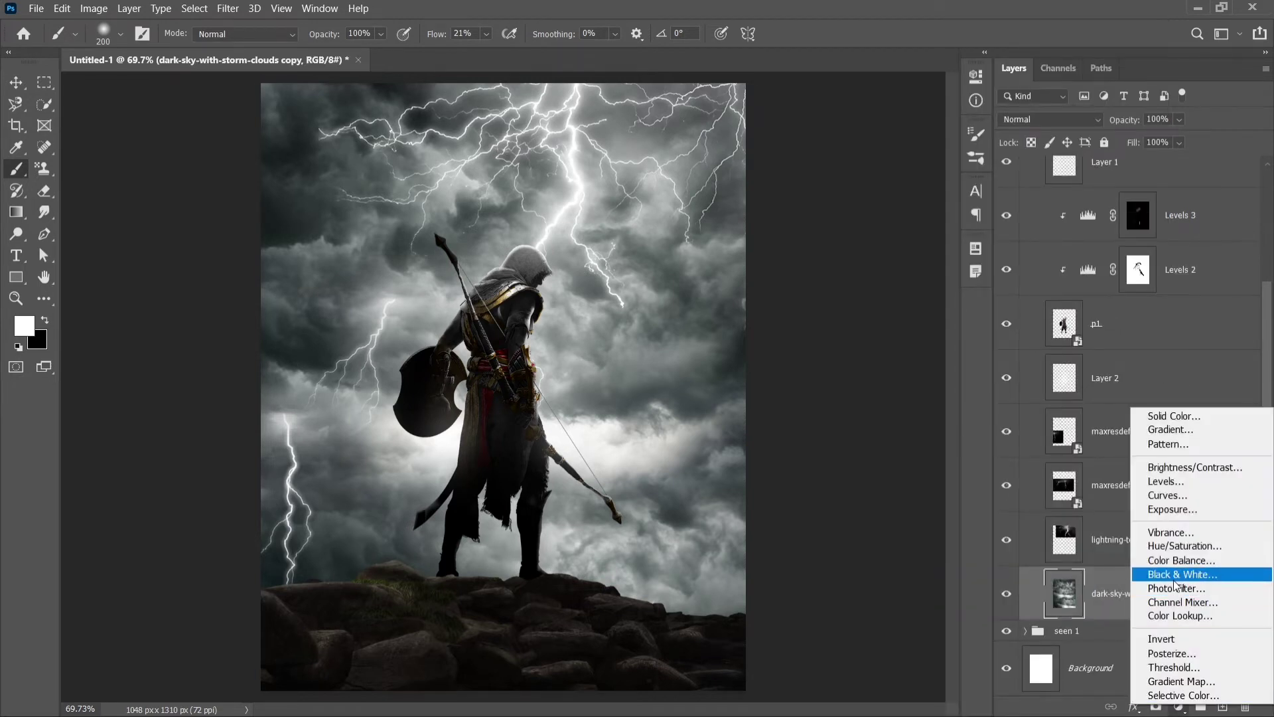
left_click(1166, 481)
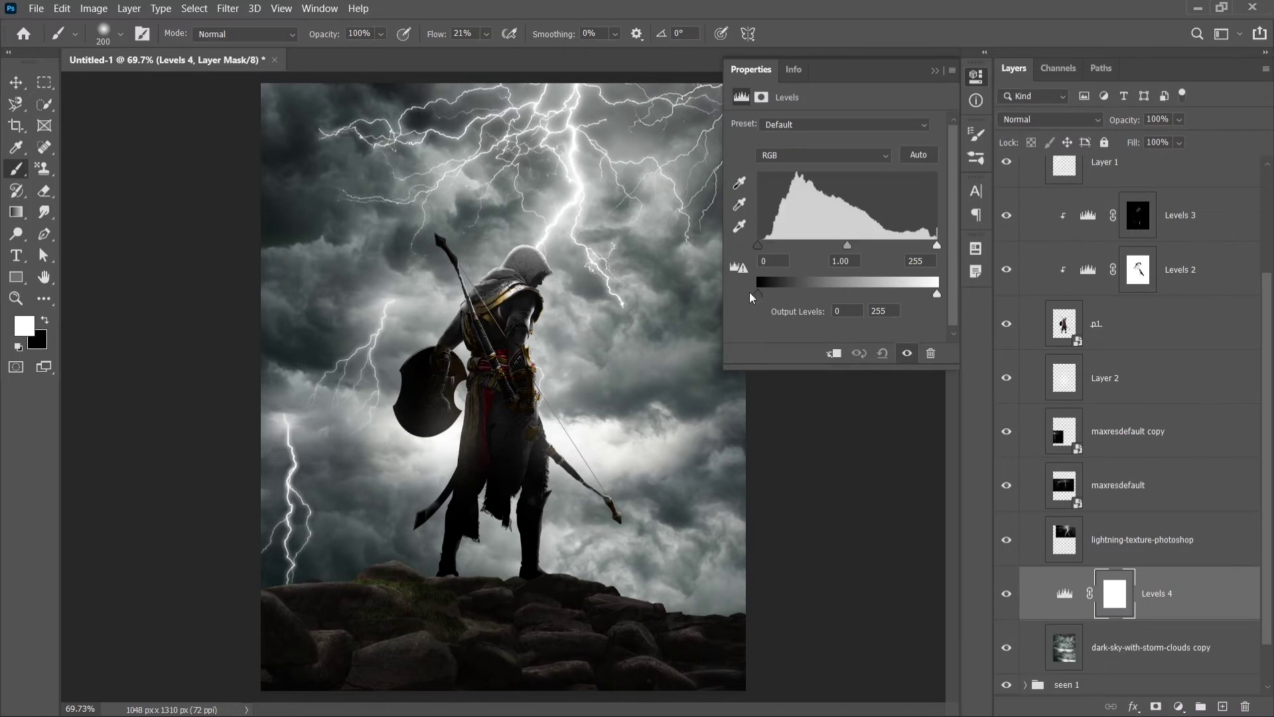
left_click_drag(757, 294, 777, 296)
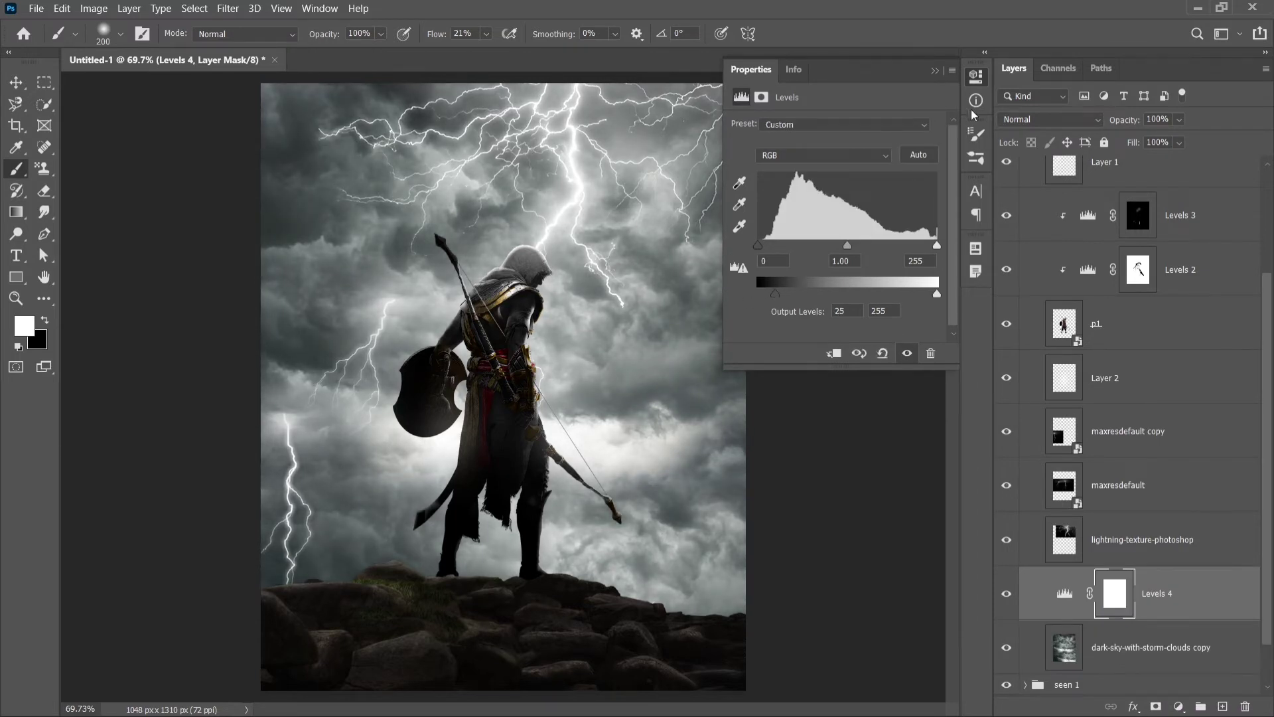
left_click(976, 77)
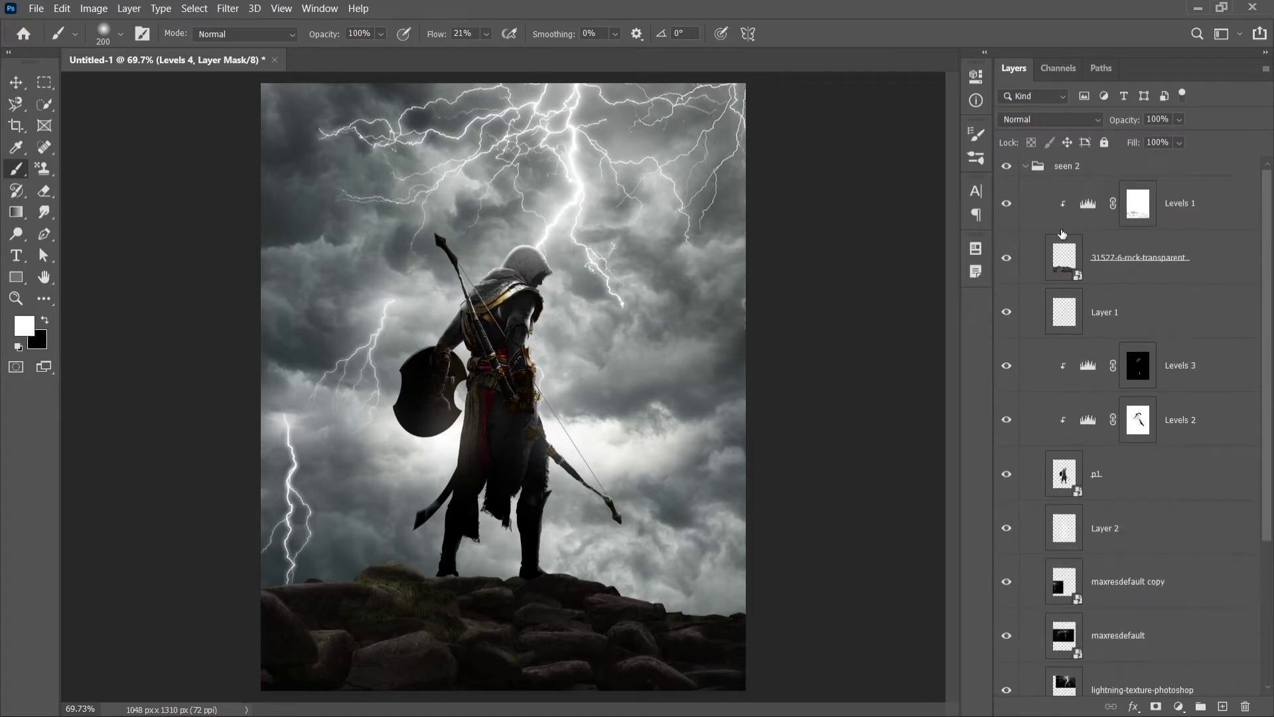
Step: Toggle the seen 2 group's visibility to compare, then select only the seen 2 group
left_click(1007, 166)
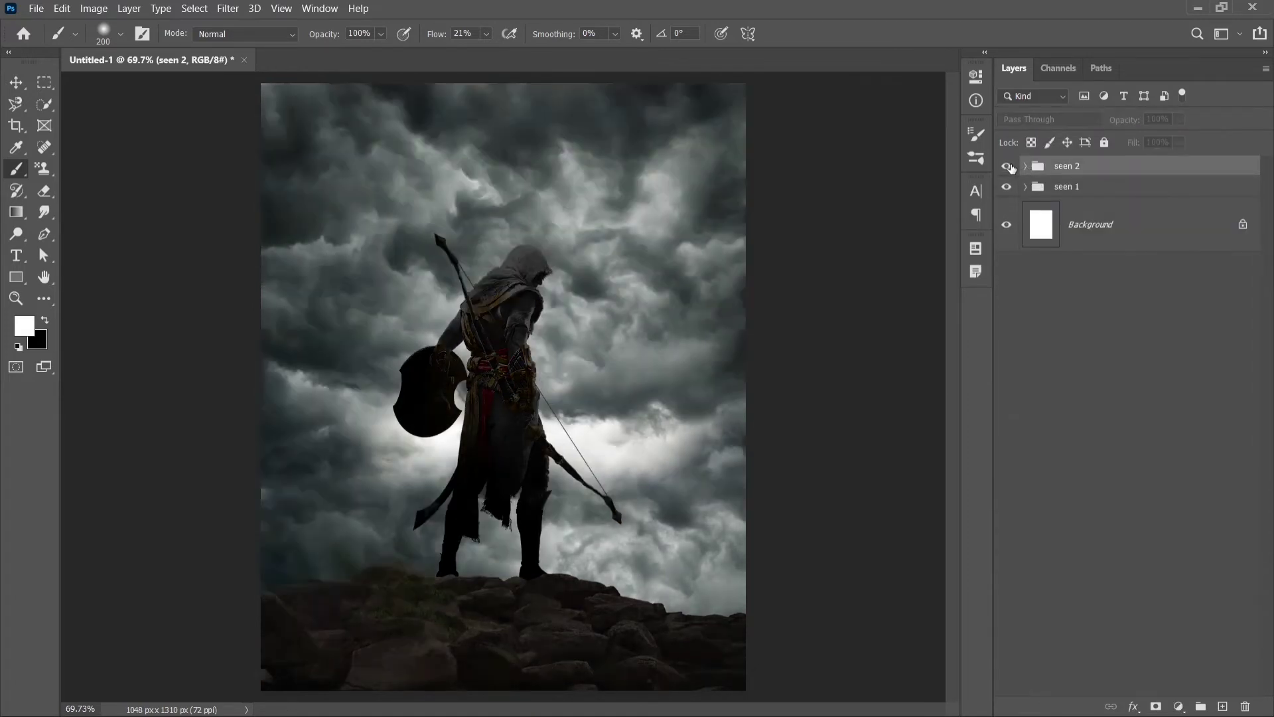
left_click(1007, 166)
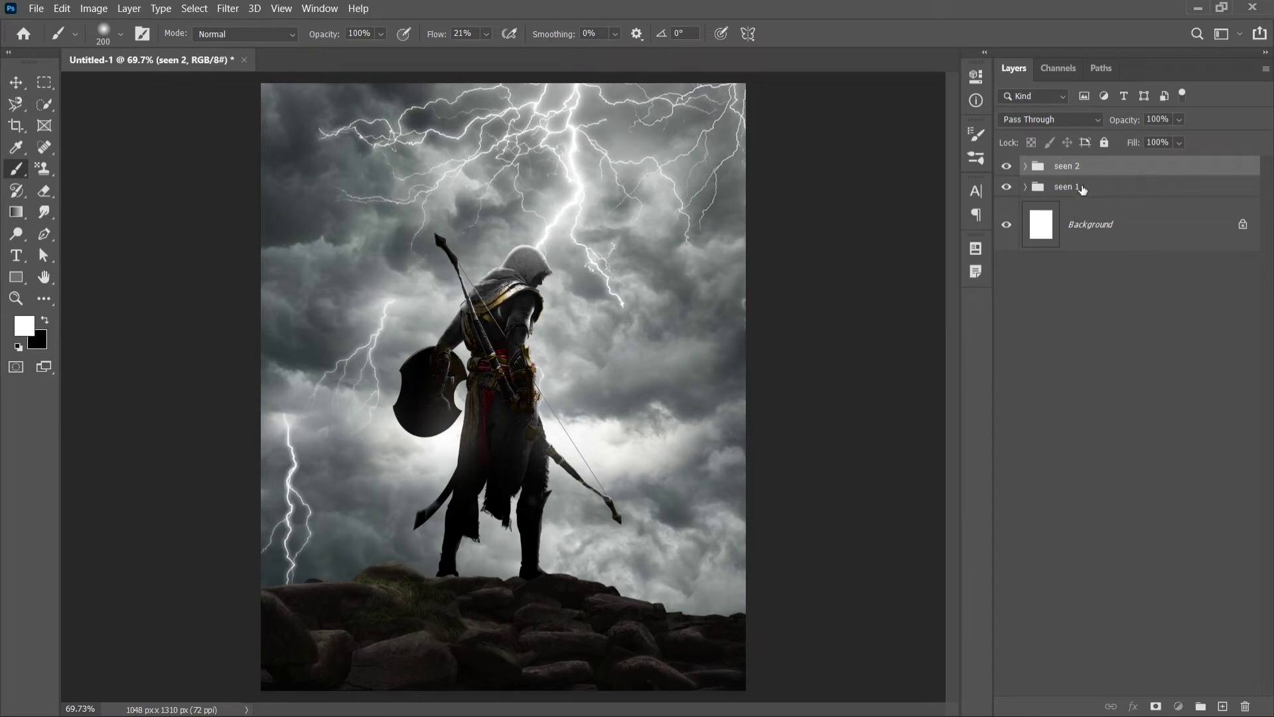
left_click(1083, 187, "shift")
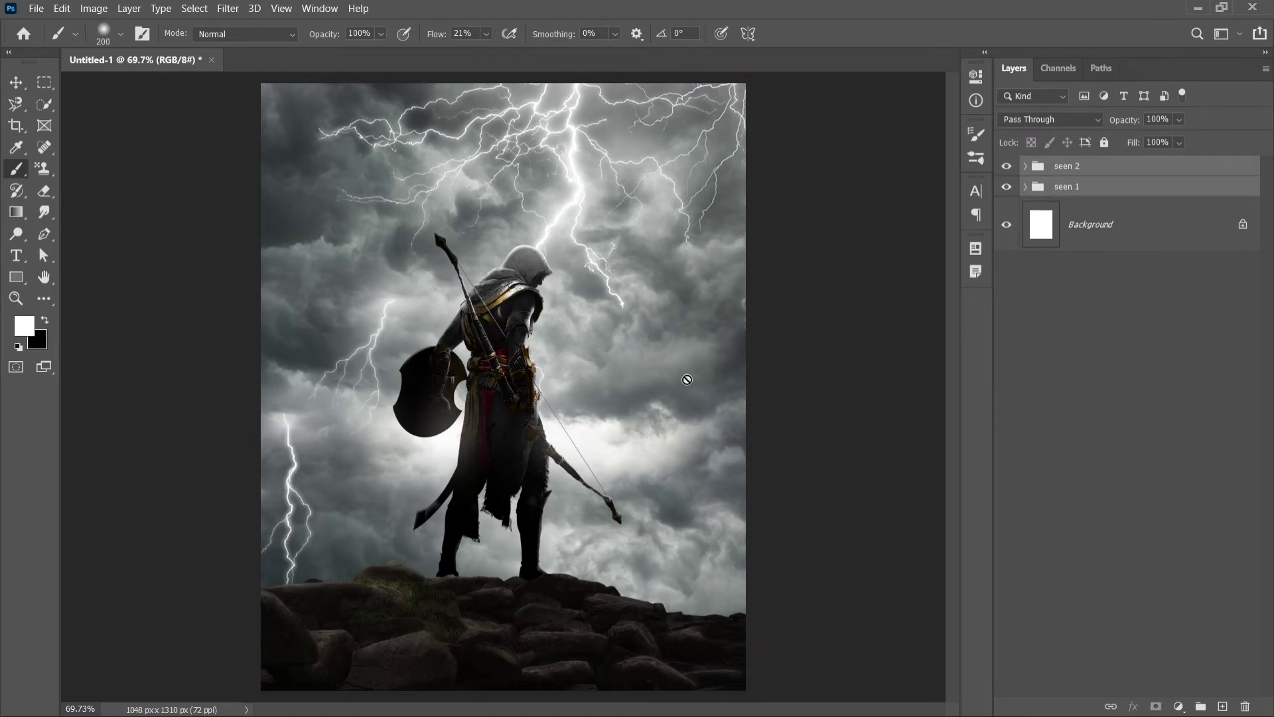
scroll(514, 389, "down", 2)
scroll(524, 395, "up", 1)
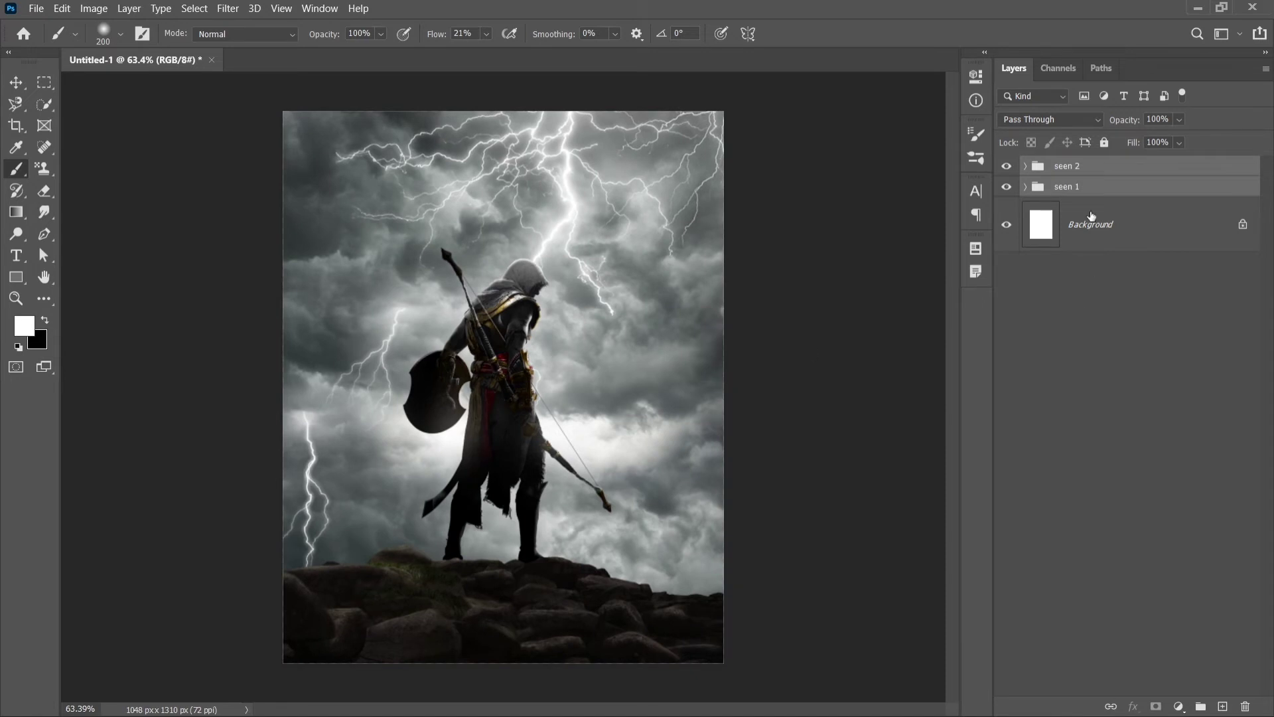
left_click(1087, 172)
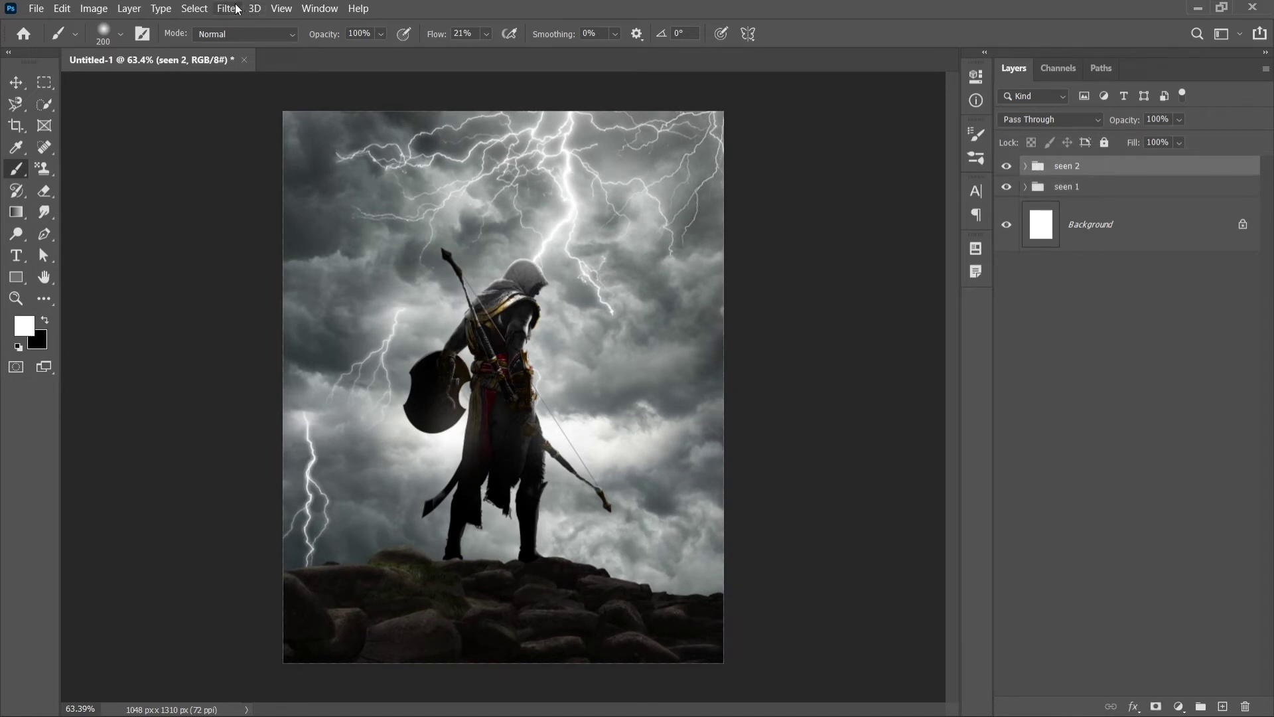
Step: Create a video timeline and enable Opacity keyframing on the seen 2 track
left_click(320, 8)
left_click(357, 572)
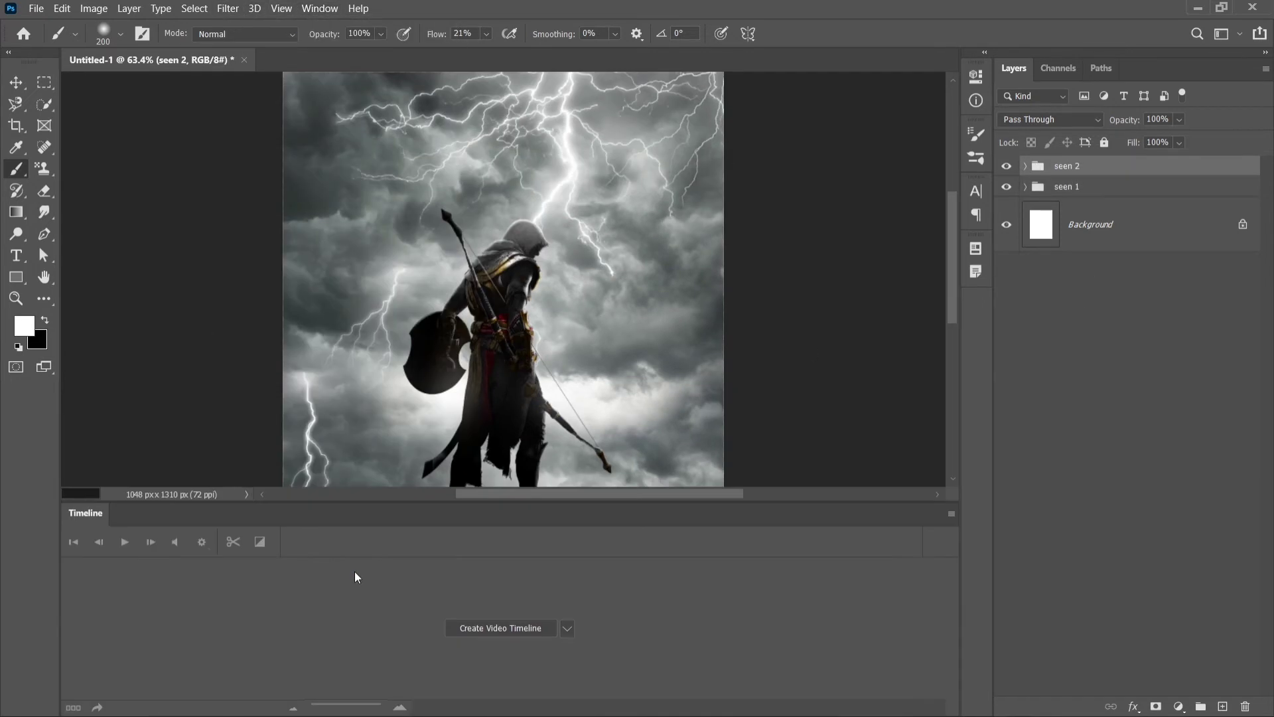
left_click(512, 632)
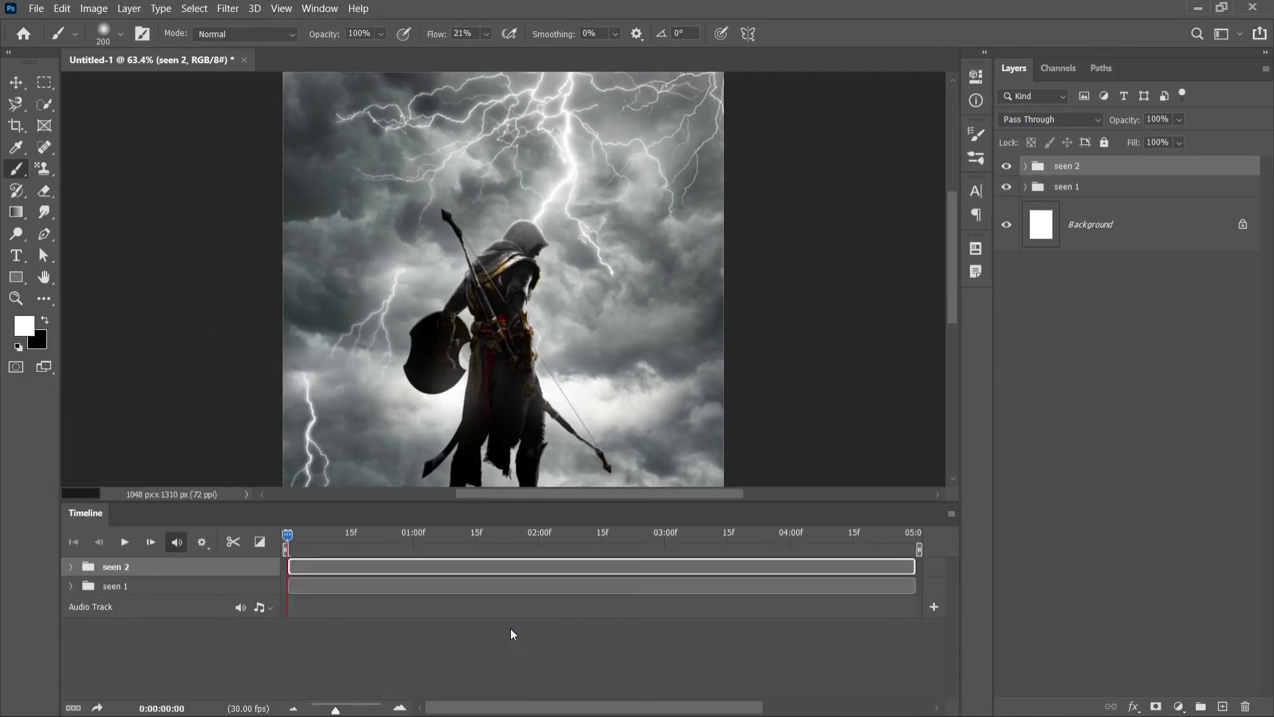
left_click(71, 568)
left_click(123, 584)
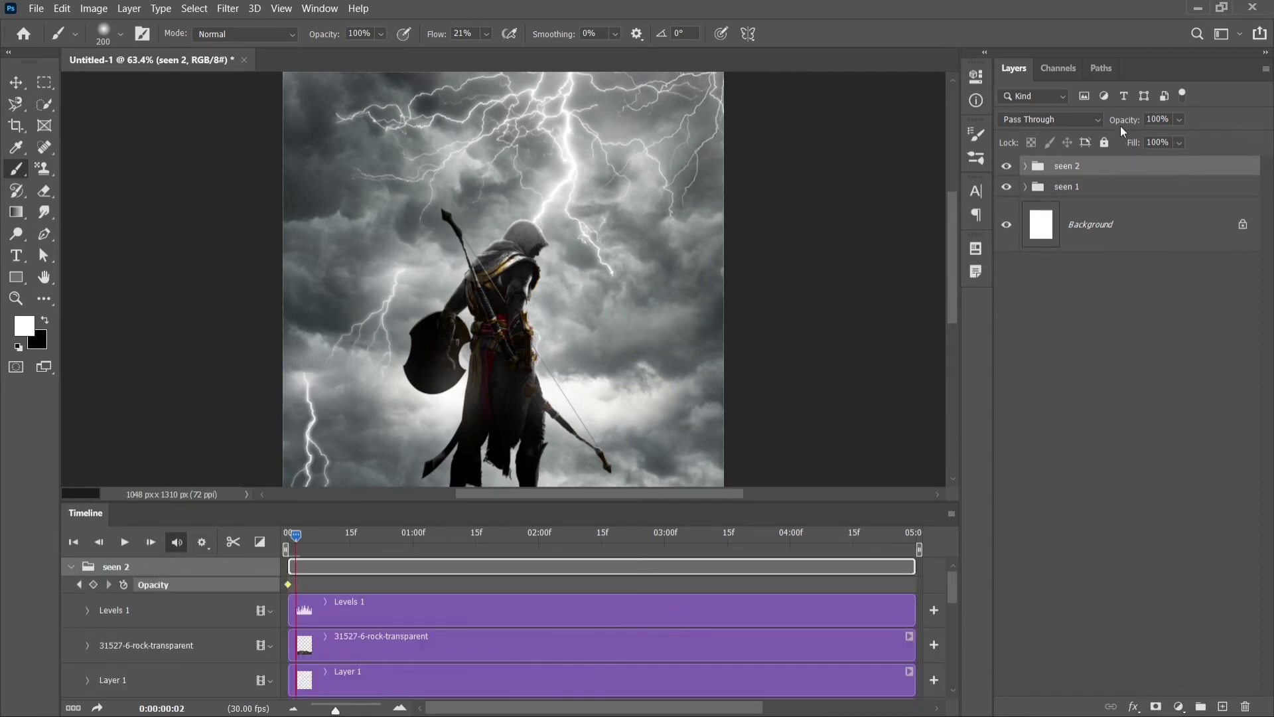
type("0")
Step: Key seen 2 opacity at 0%, then 100% at frame 4 and 0% at frame 6
key("Return")
left_click_drag(296, 539, 305, 538)
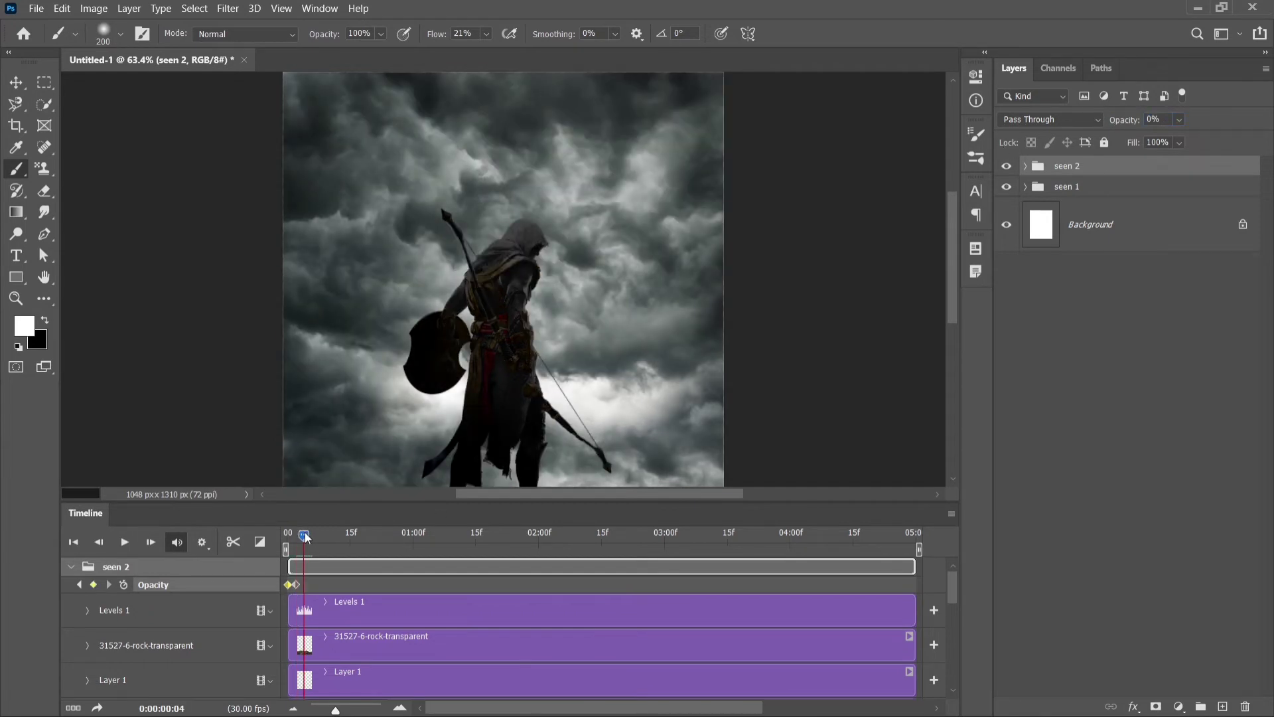
left_click_drag(1103, 117, 1135, 176)
left_click(313, 534)
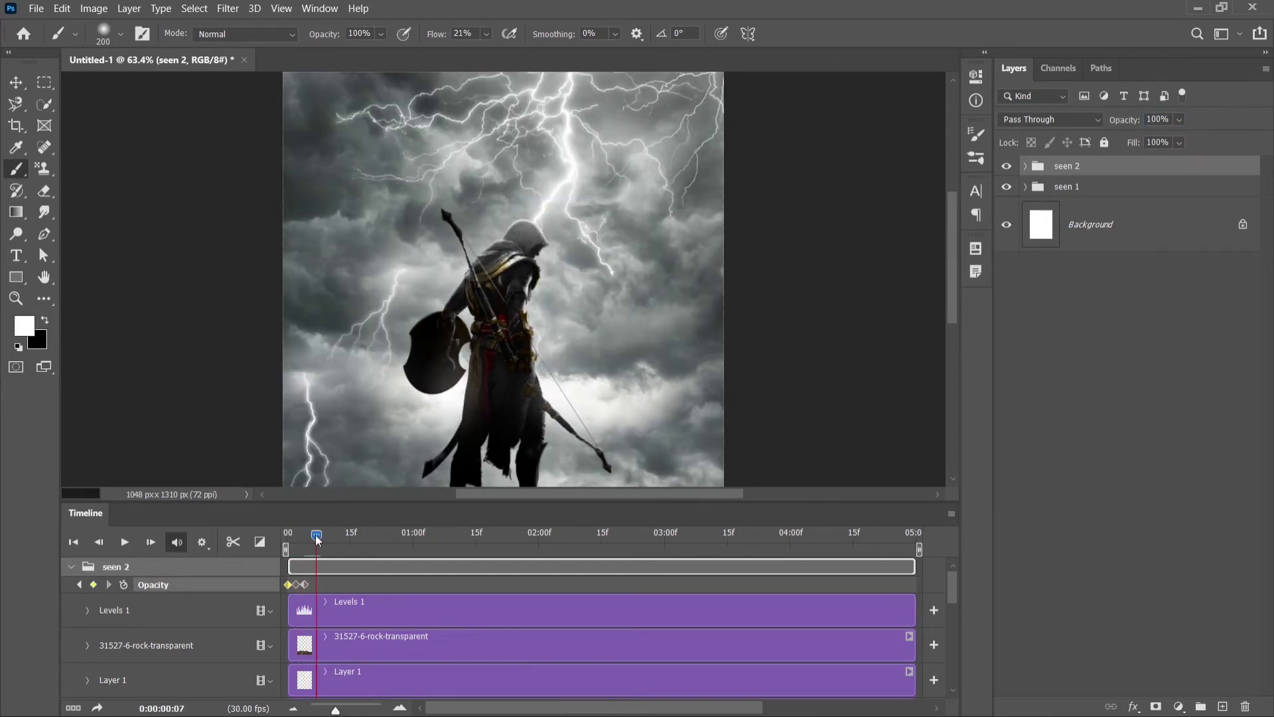
type("0")
key("Return")
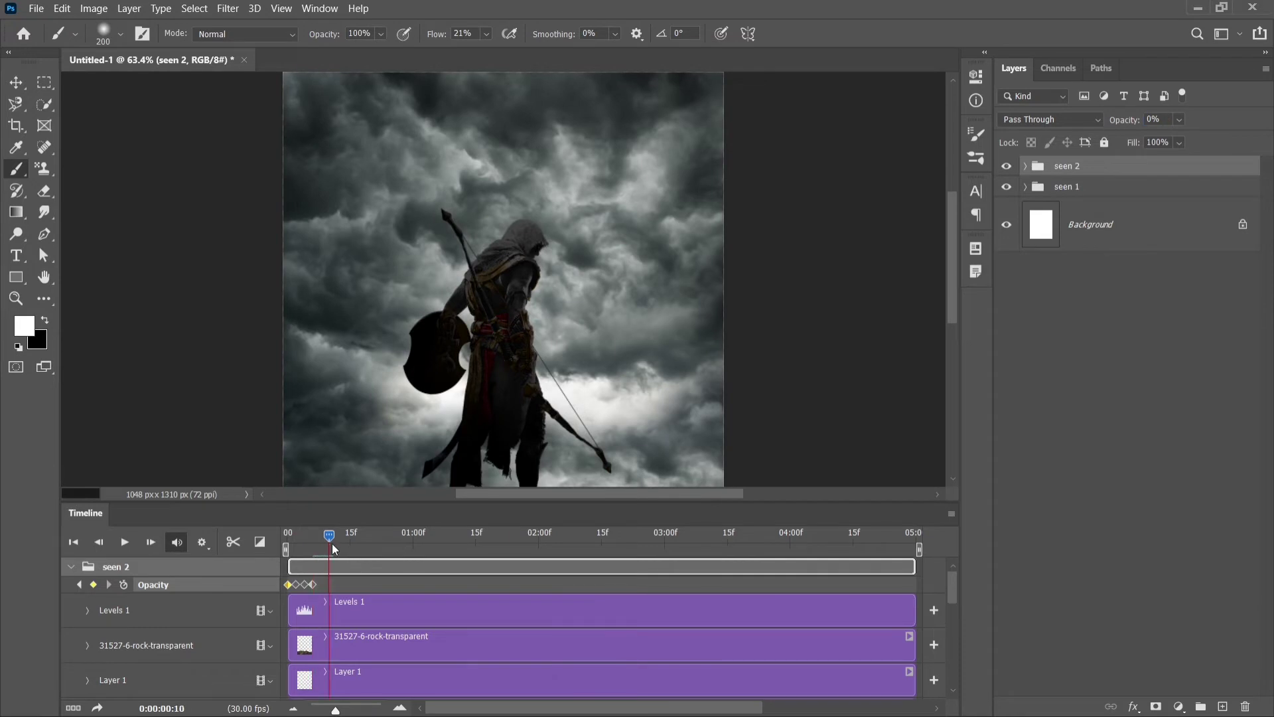
Step: Add seen 2 opacity keyframes of 100% at frame 8 and 0% at frame 10
mouse_move(334, 531)
left_mouse_down()
mouse_move(321, 533)
mouse_move(352, 535)
mouse_move(236, 538)
left_mouse_up()
type("100")
key("Return")
mouse_move(324, 541)
left_mouse_down()
mouse_move(337, 529)
mouse_move(372, 697)
left_mouse_up()
left_click(1158, 119)
type("0")
key("Return")
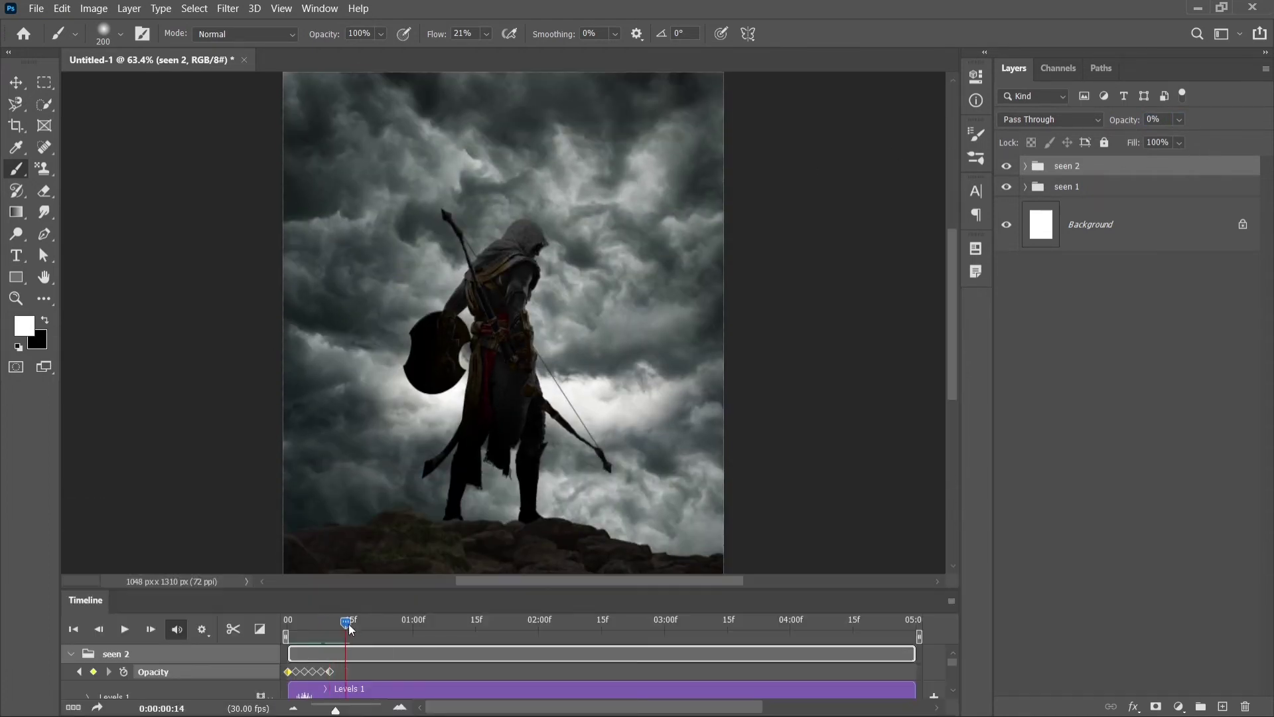
Step: Flash seen 2 from 0% at frame 28 to 100% at frame 29 and back to 0%, then preview
left_click_drag(350, 628, 408, 637)
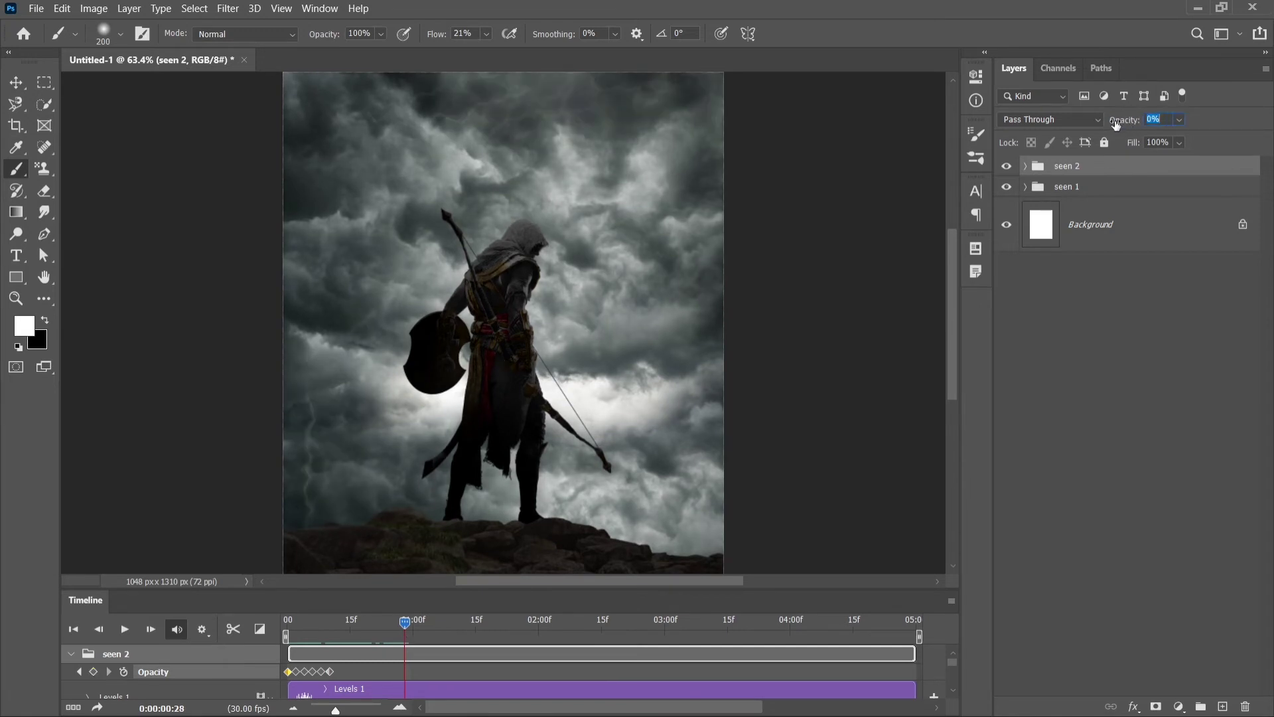
left_click_drag(1132, 125, 1121, 124)
left_click_drag(400, 625, 412, 625)
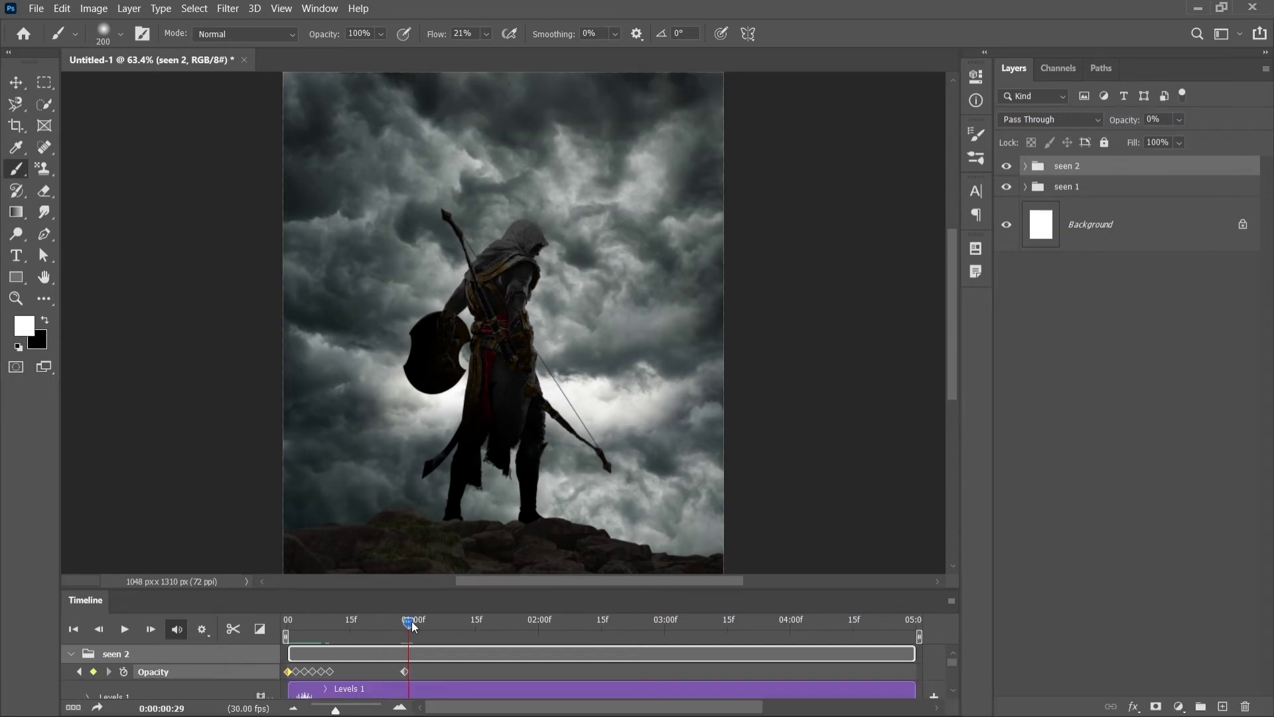
left_click_drag(1120, 125, 1181, 125)
key("space")
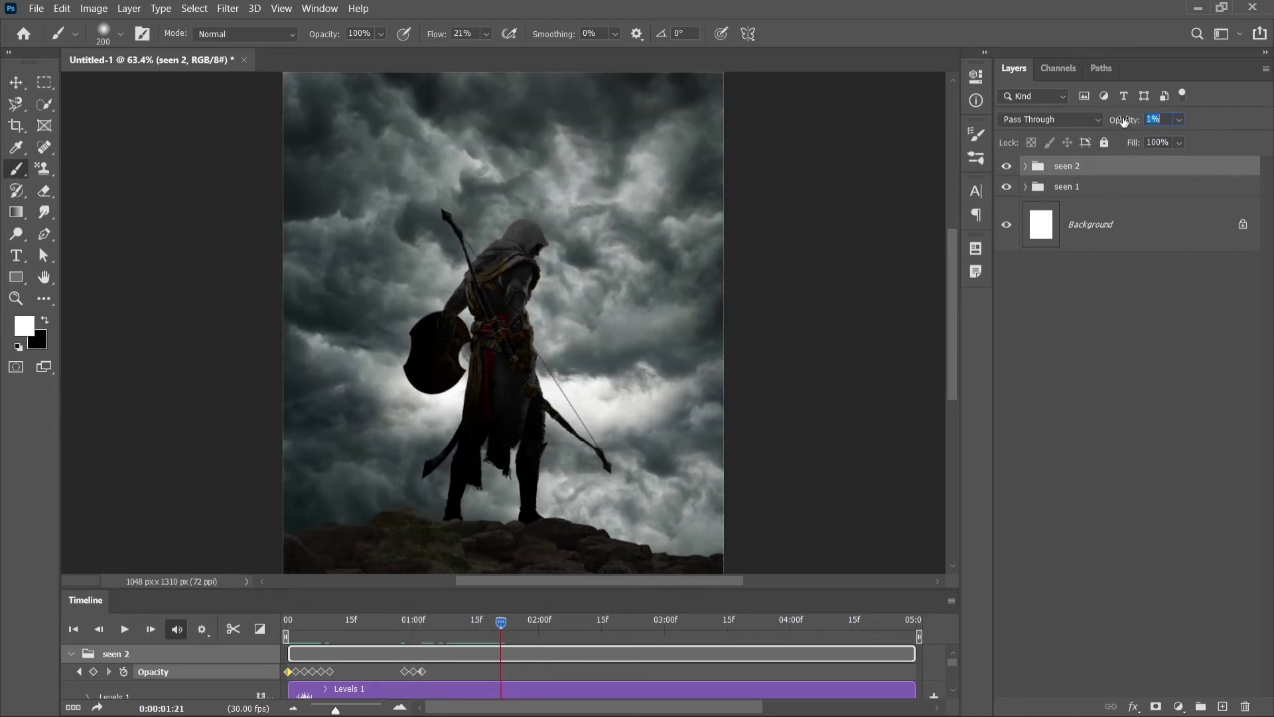
left_click_drag(1123, 122, 1022, 256)
key("space")
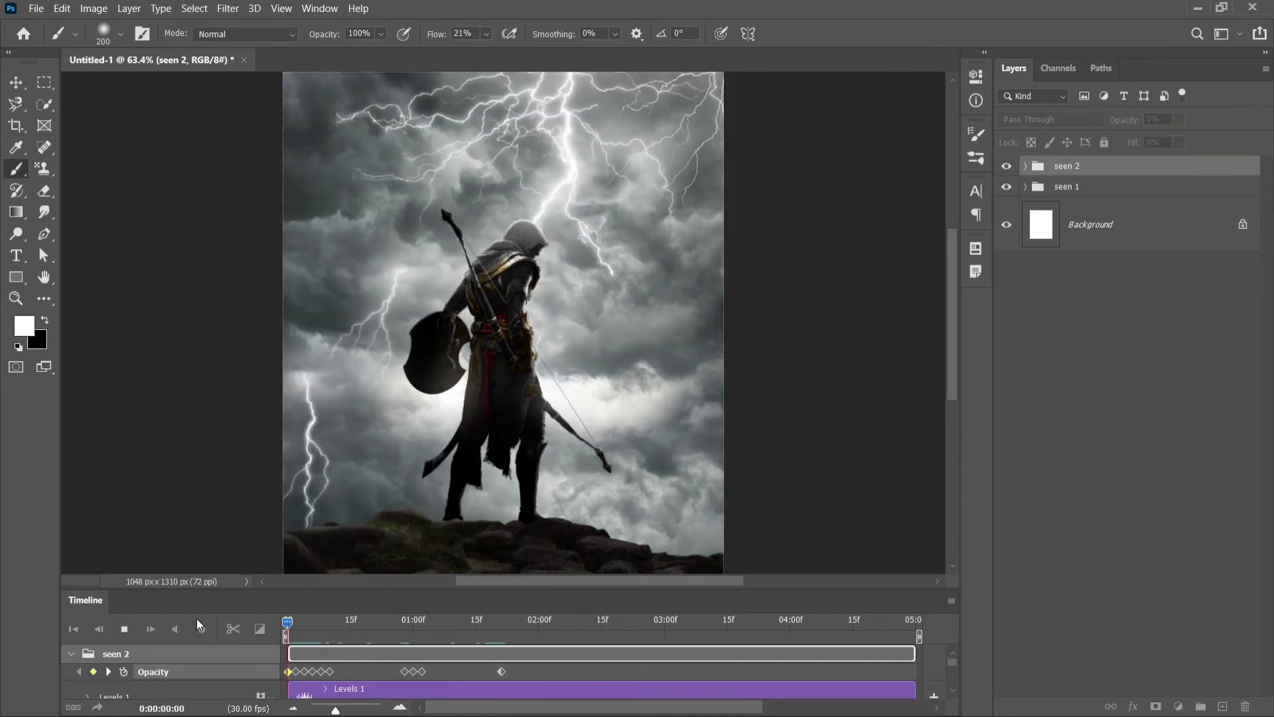
Step: Stop playback and flash seen 2 to 100% and back to 0% at 02:00 and 02:14
key("space")
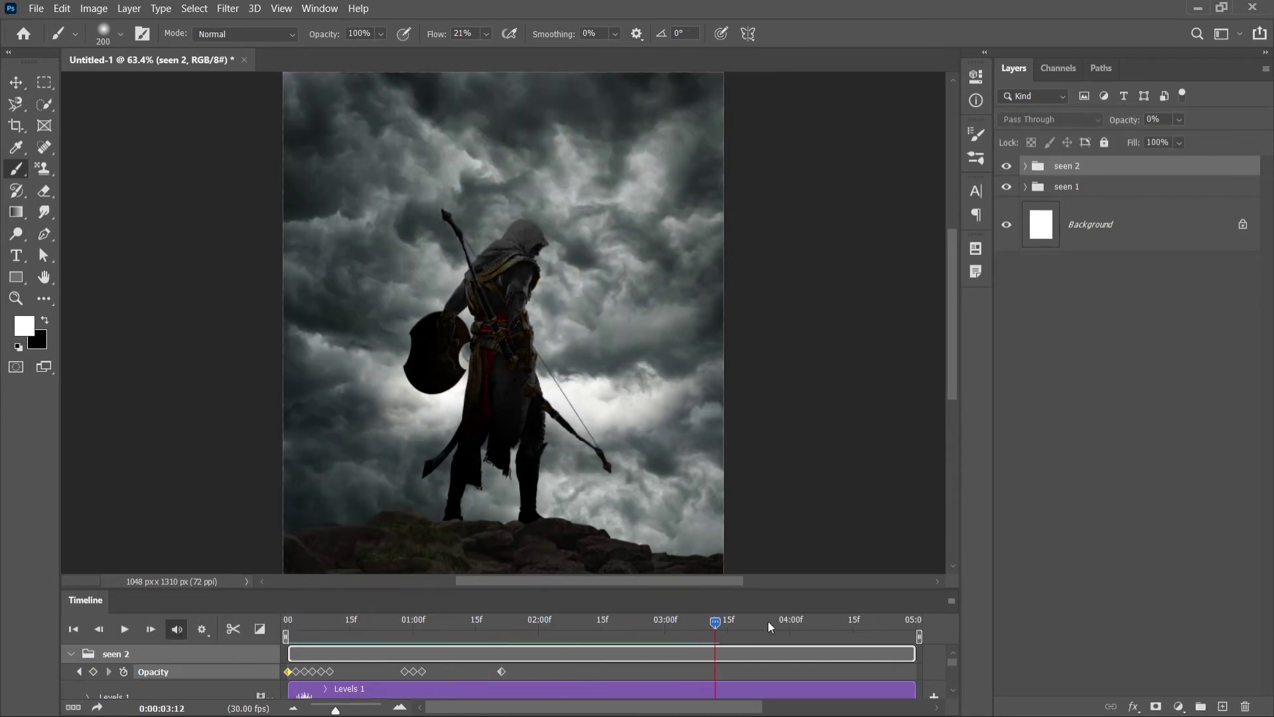
left_click_drag(523, 626, 530, 622)
left_click_drag(1129, 128, 1256, 114)
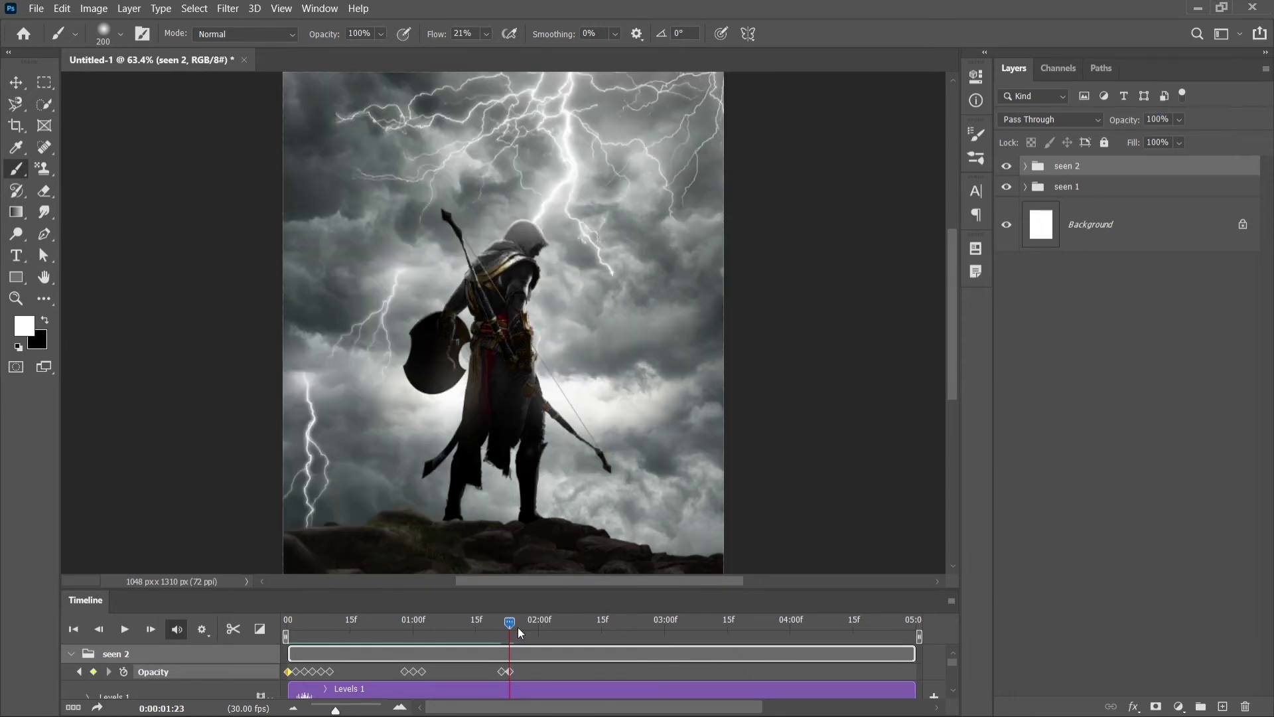
left_click_drag(1115, 119, 393, 659)
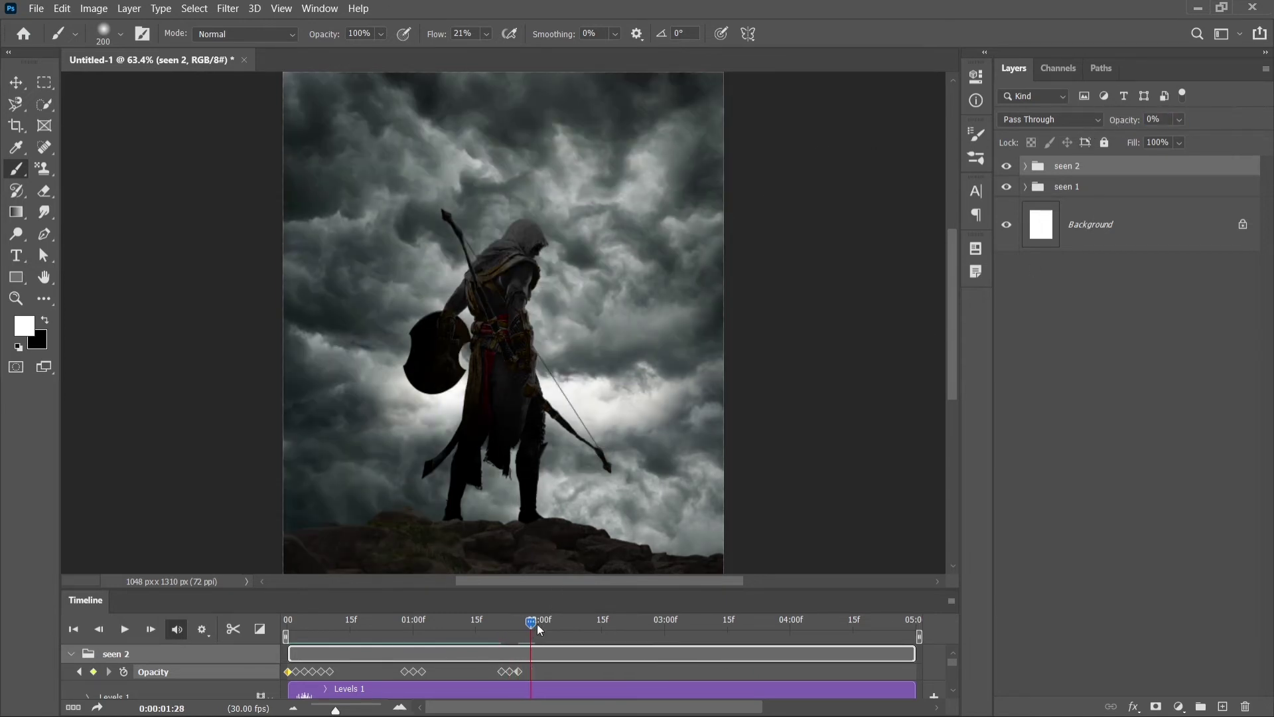
left_click_drag(534, 626, 598, 624)
key("Return")
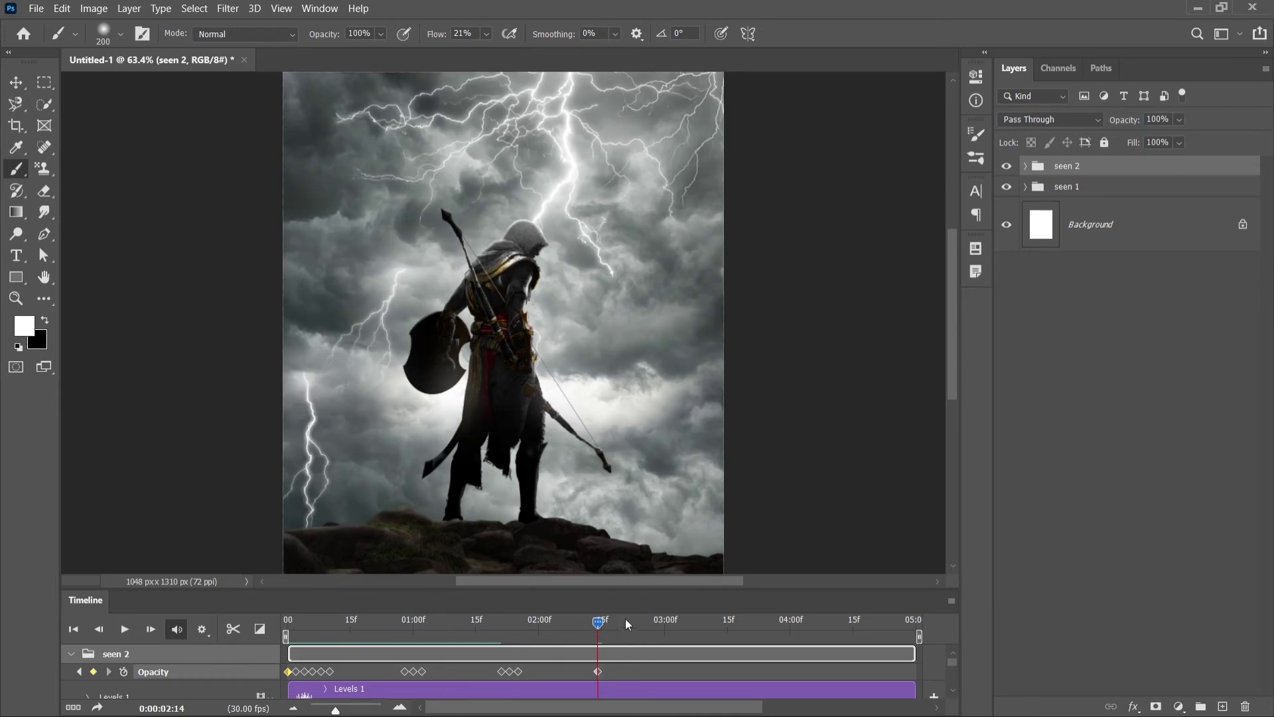
left_click_drag(1115, 124, 576, 634)
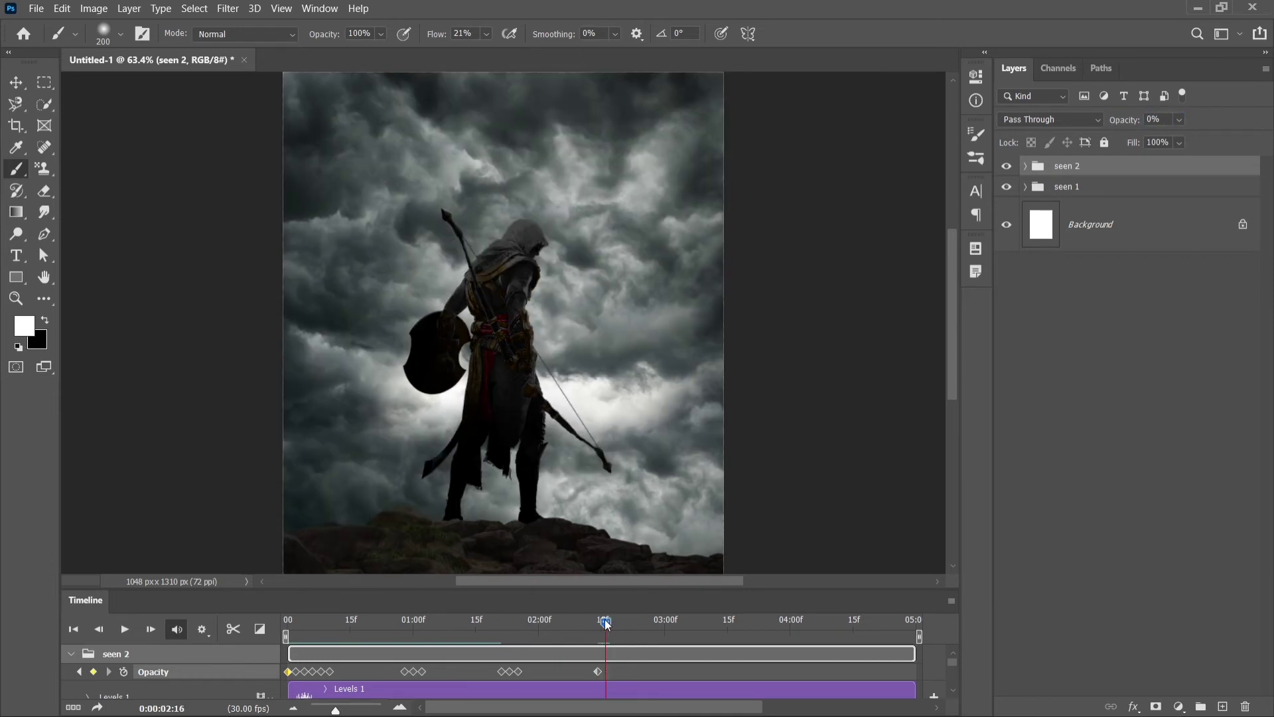
Step: Add more alternating 100%/0% seen 2 opacity keyframes around 02:24
left_click_drag(1136, 126, 1188, 126)
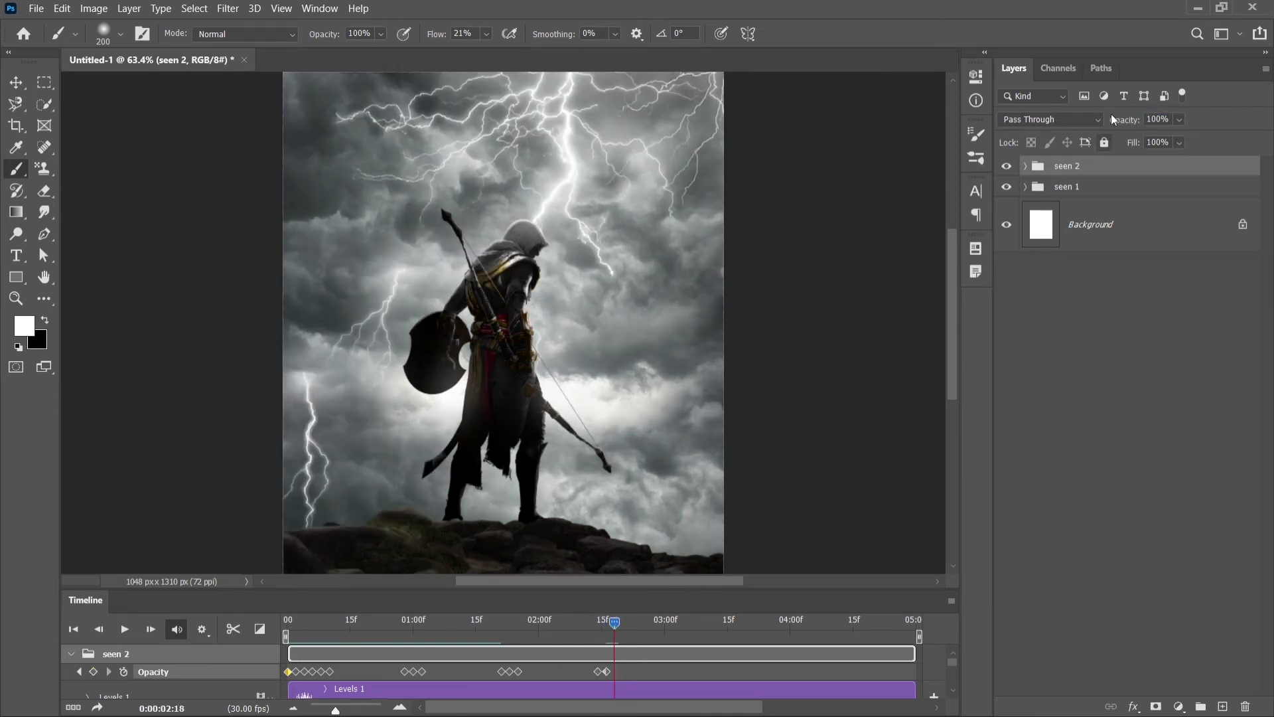
left_click_drag(891, 151, 613, 626)
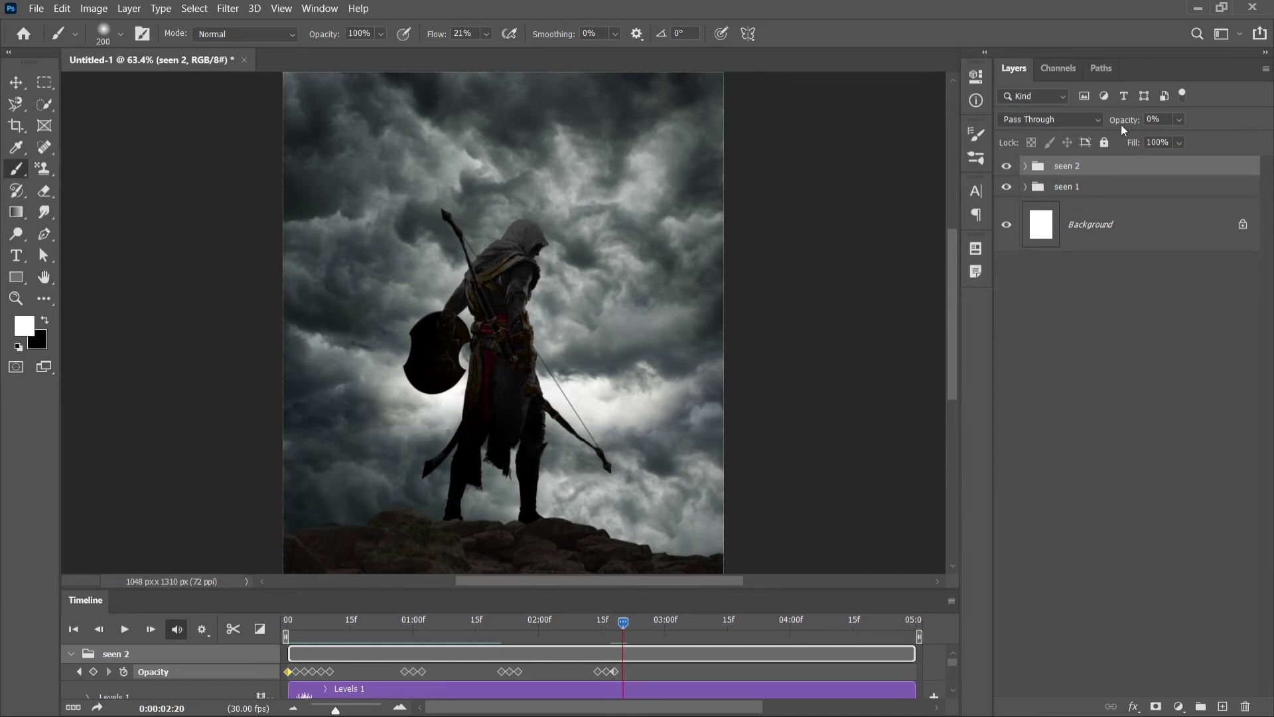
left_click_drag(1123, 129, 1233, 147)
left_click(640, 631)
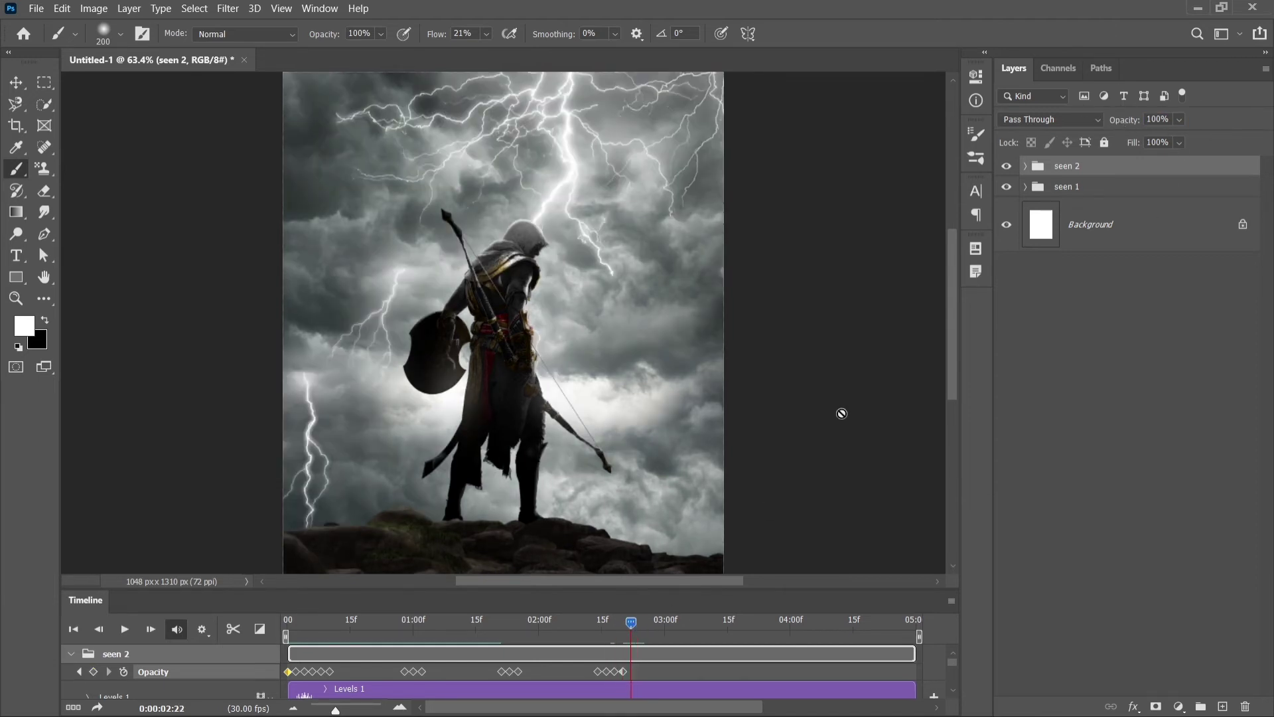
left_click_drag(1109, 123, 856, 645)
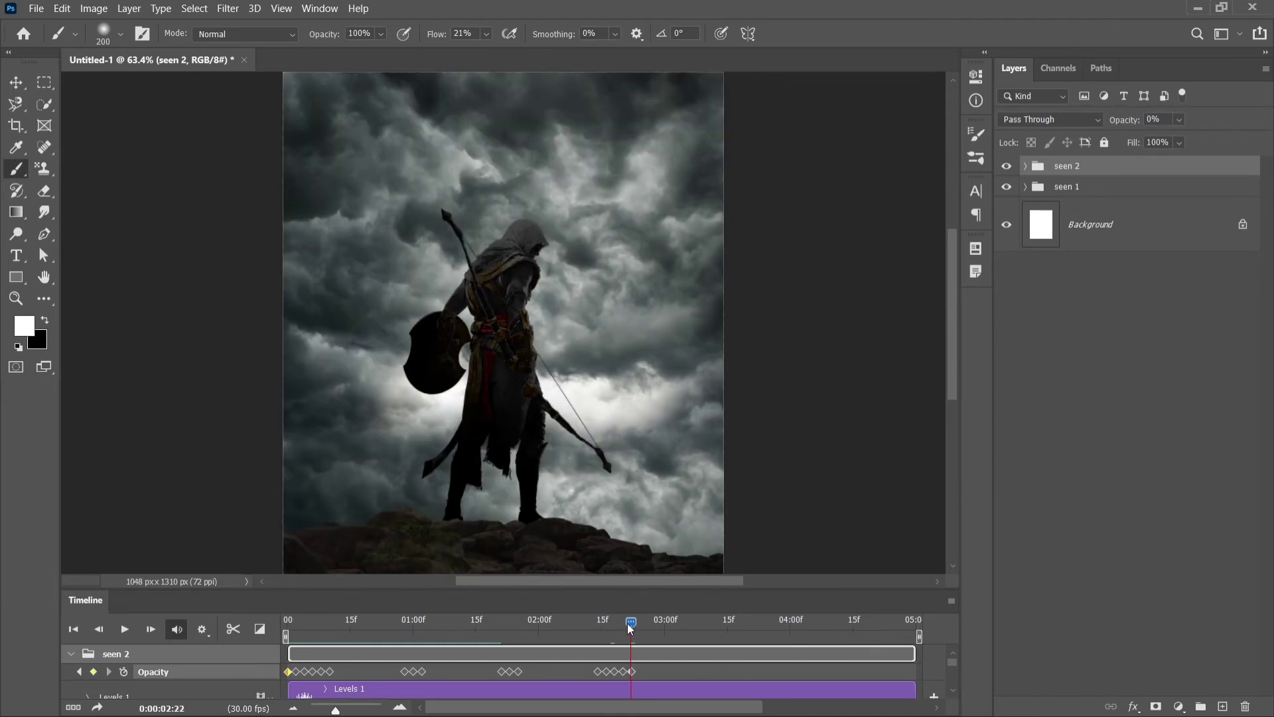
left_click_drag(1119, 121, 1042, 166)
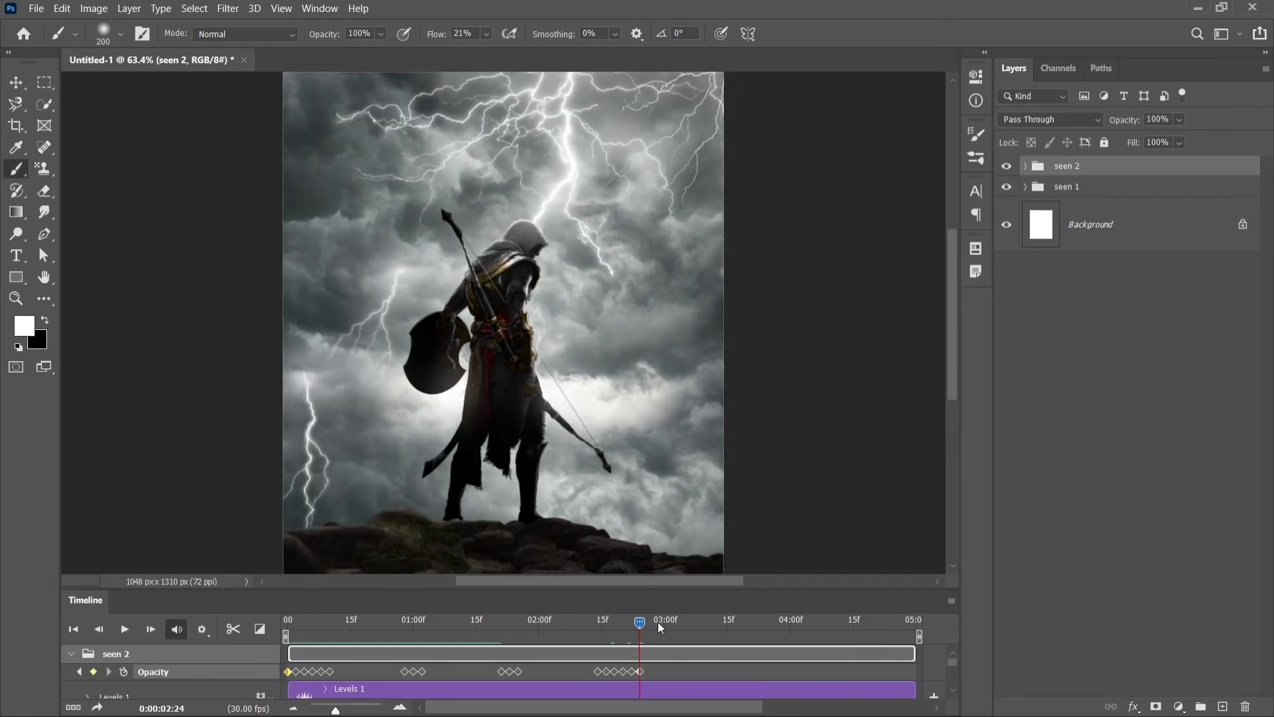
left_click_drag(1114, 125, 1035, 133)
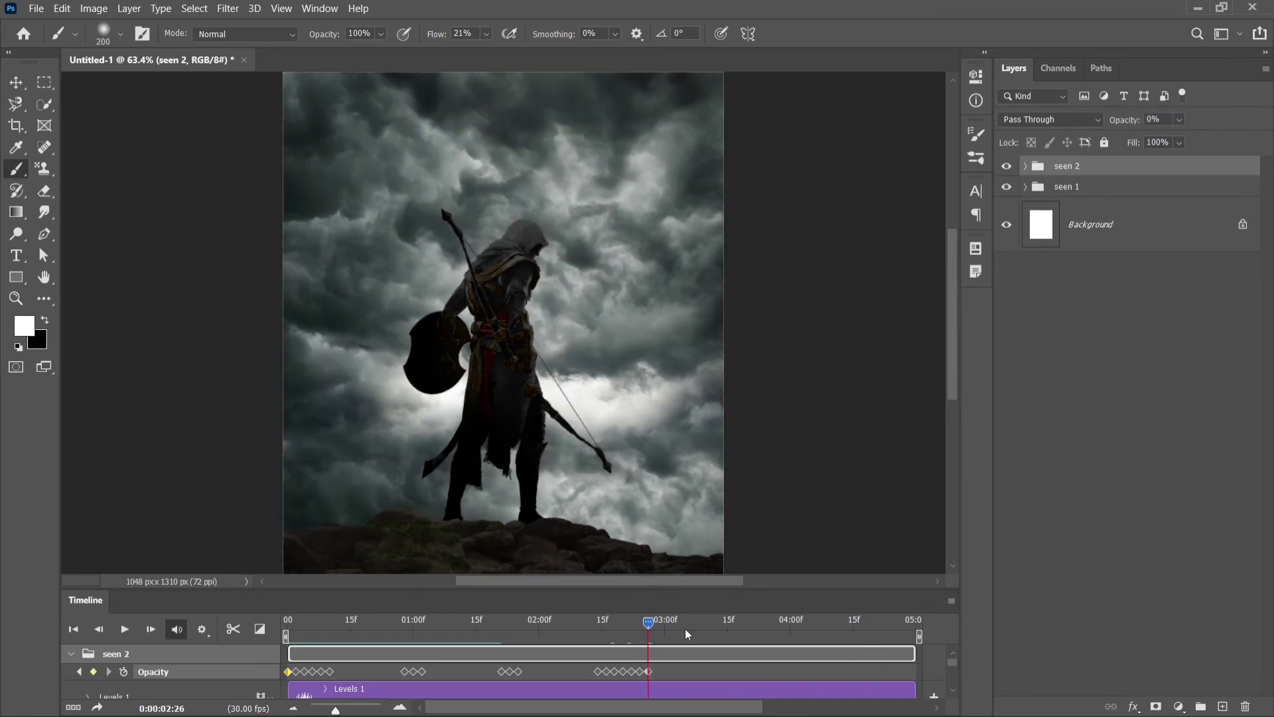
Step: Add a final 100%-to-0% lightning flash at three seconds and play back the animation
left_click(665, 626)
type("93")
key("Return")
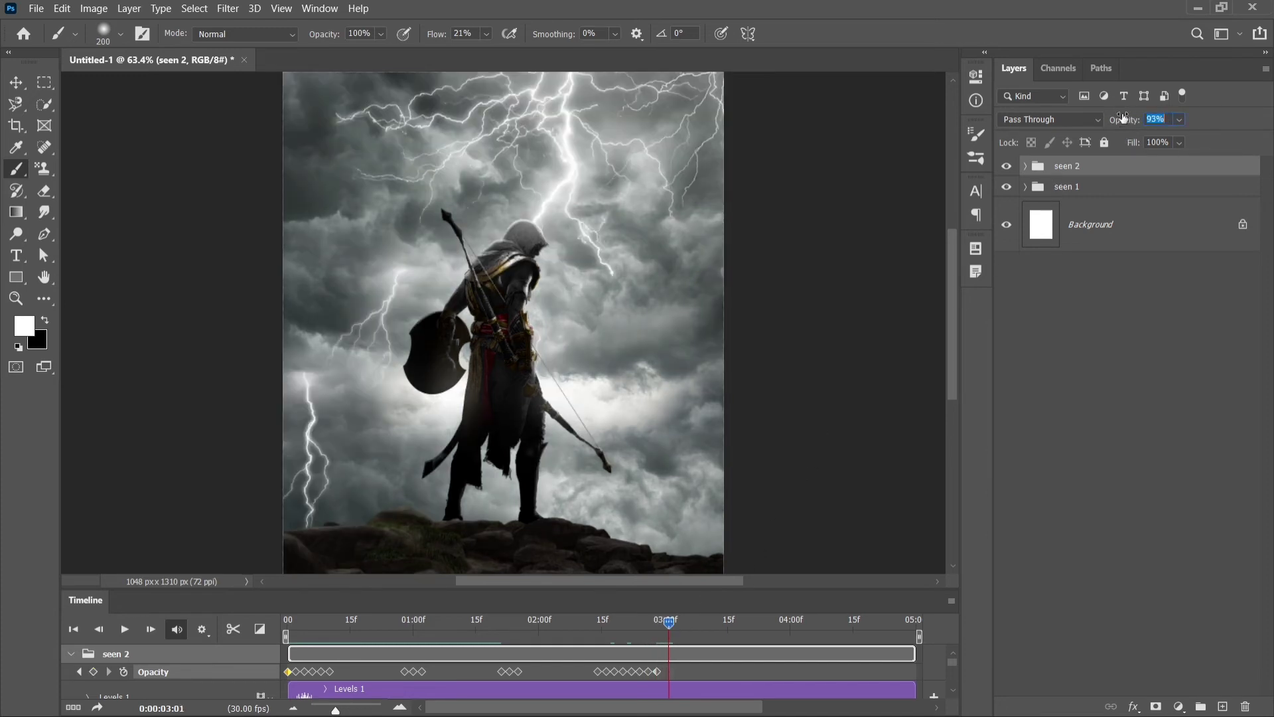
left_click_drag(1122, 117, 622, 620)
key("space")
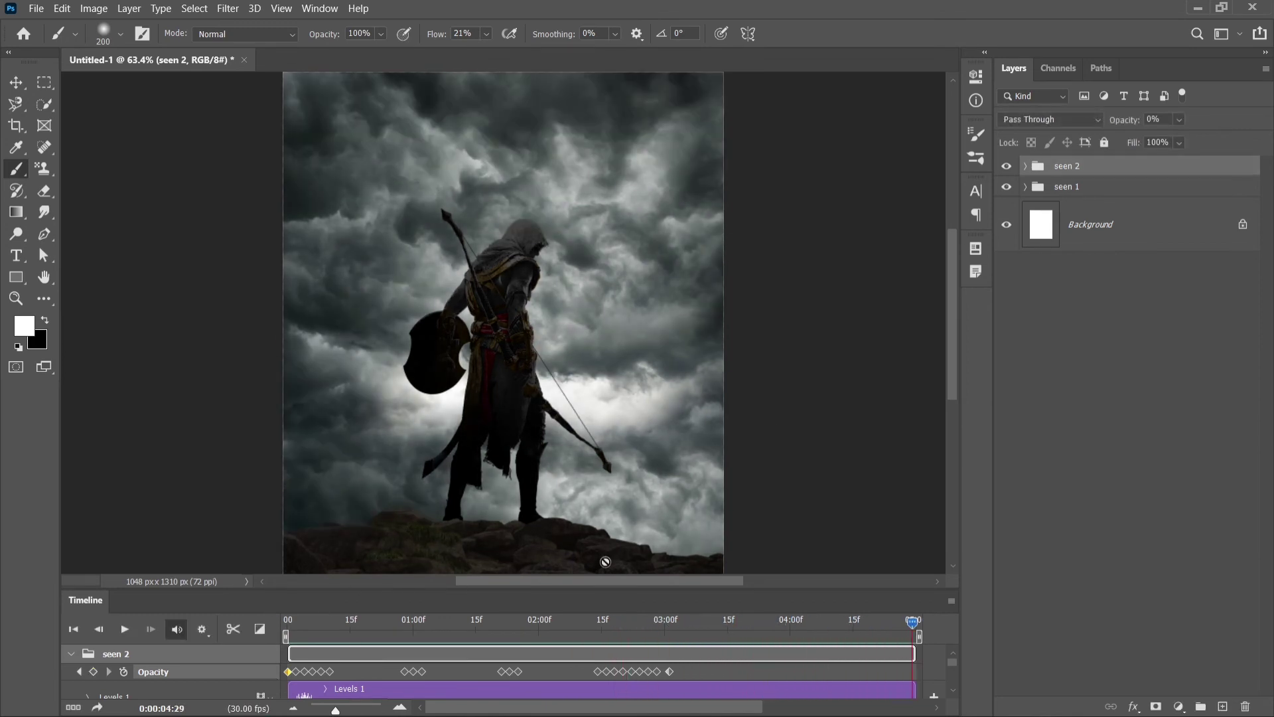
left_click(1220, 707)
Step: Undo the last edit and export via Save for Web (Legacy) as a GIF named yt.gif
key("ctrl+z")
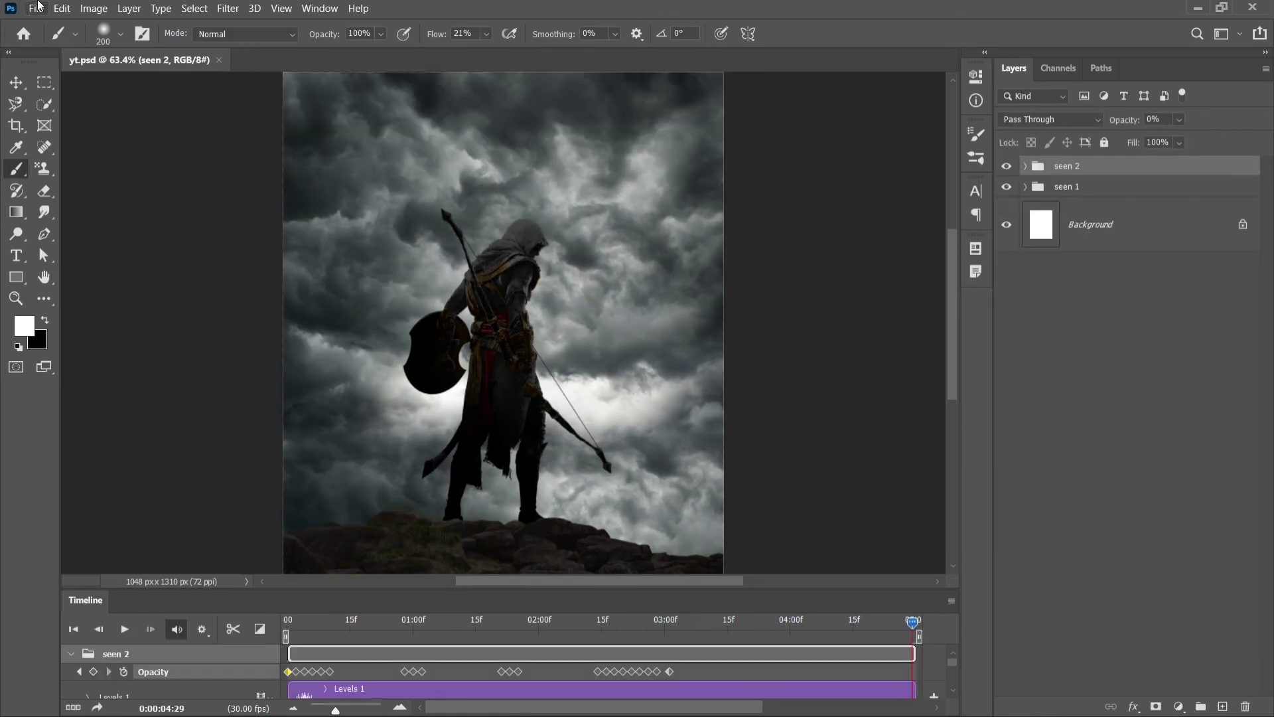
left_click(35, 8)
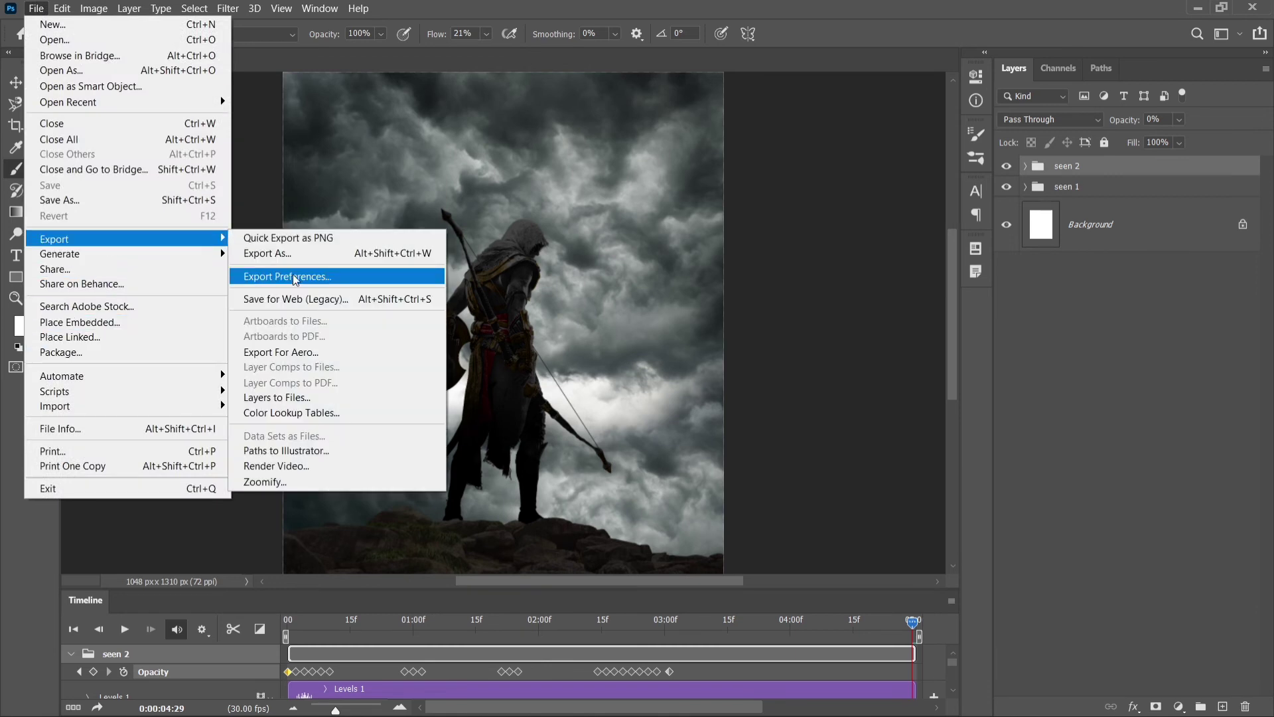
left_click(319, 277)
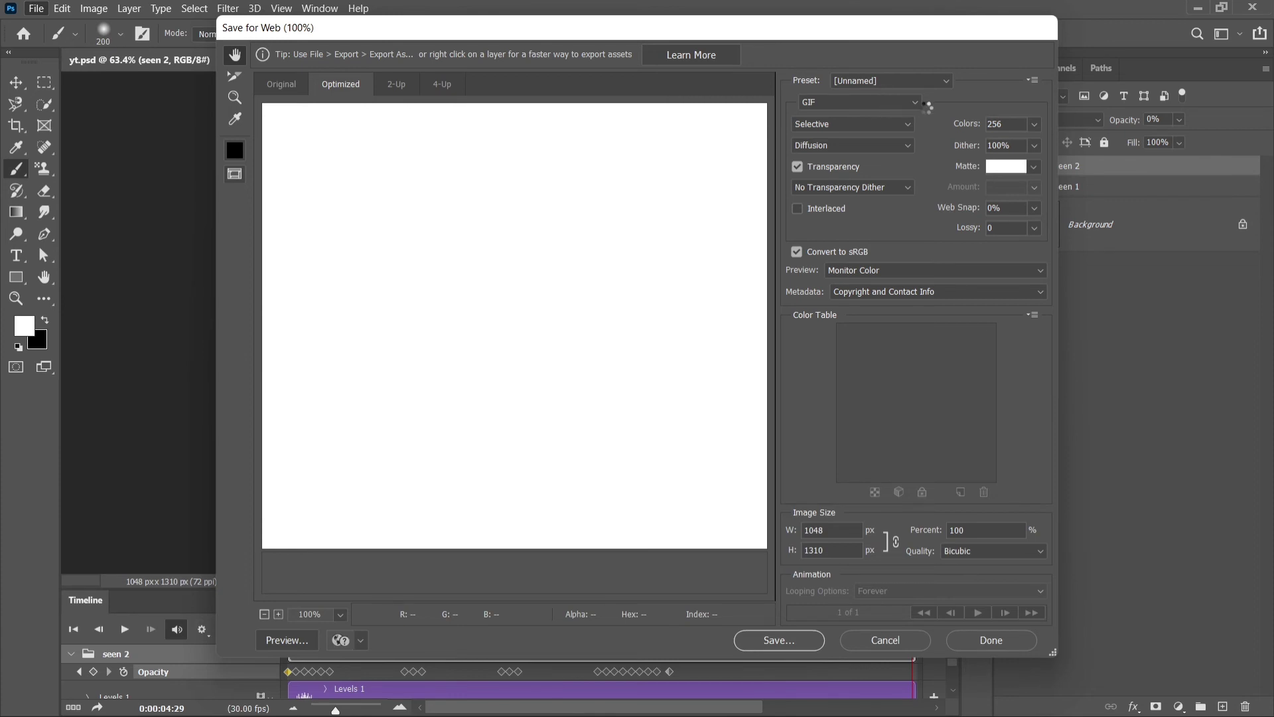
left_click(892, 103)
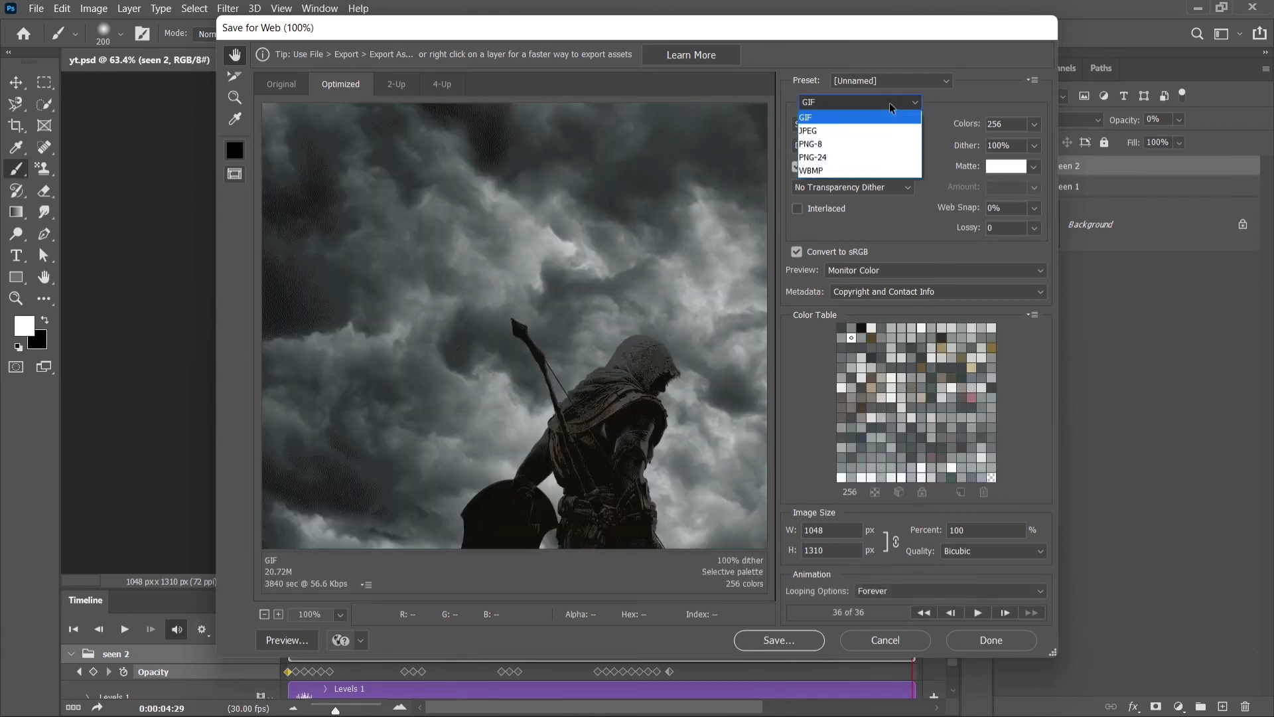
left_click(892, 108)
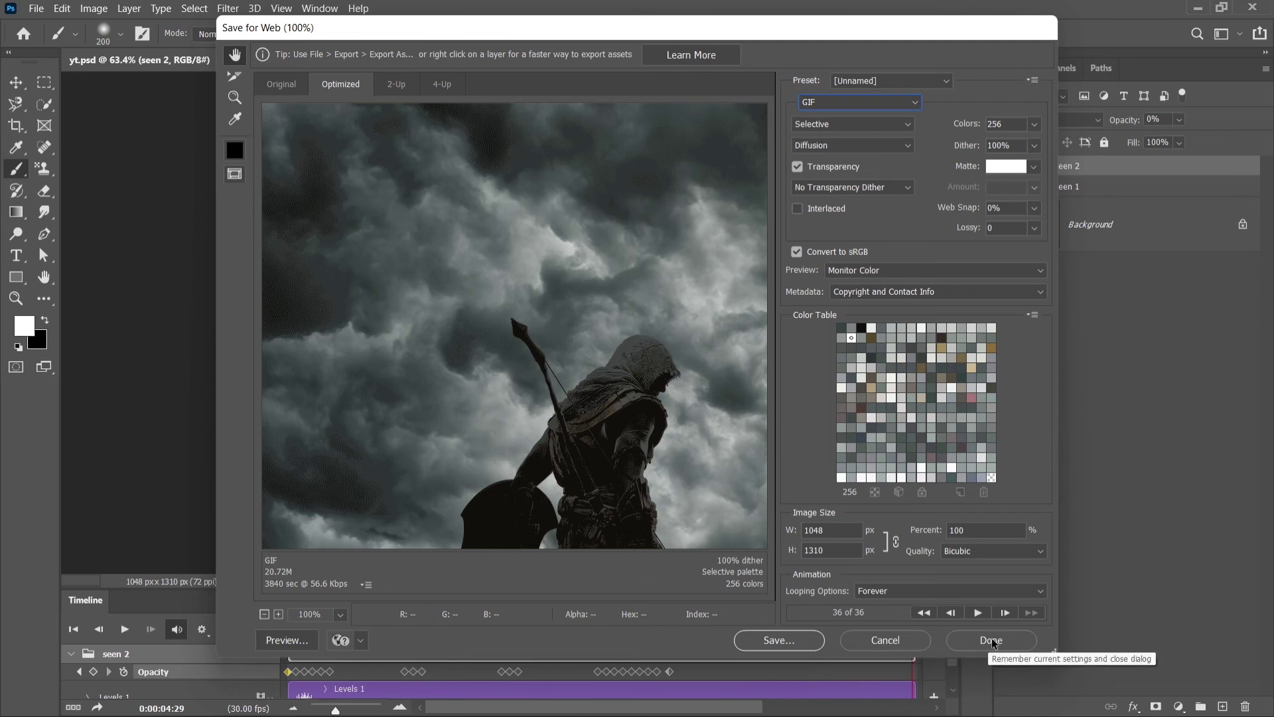
left_click(779, 640)
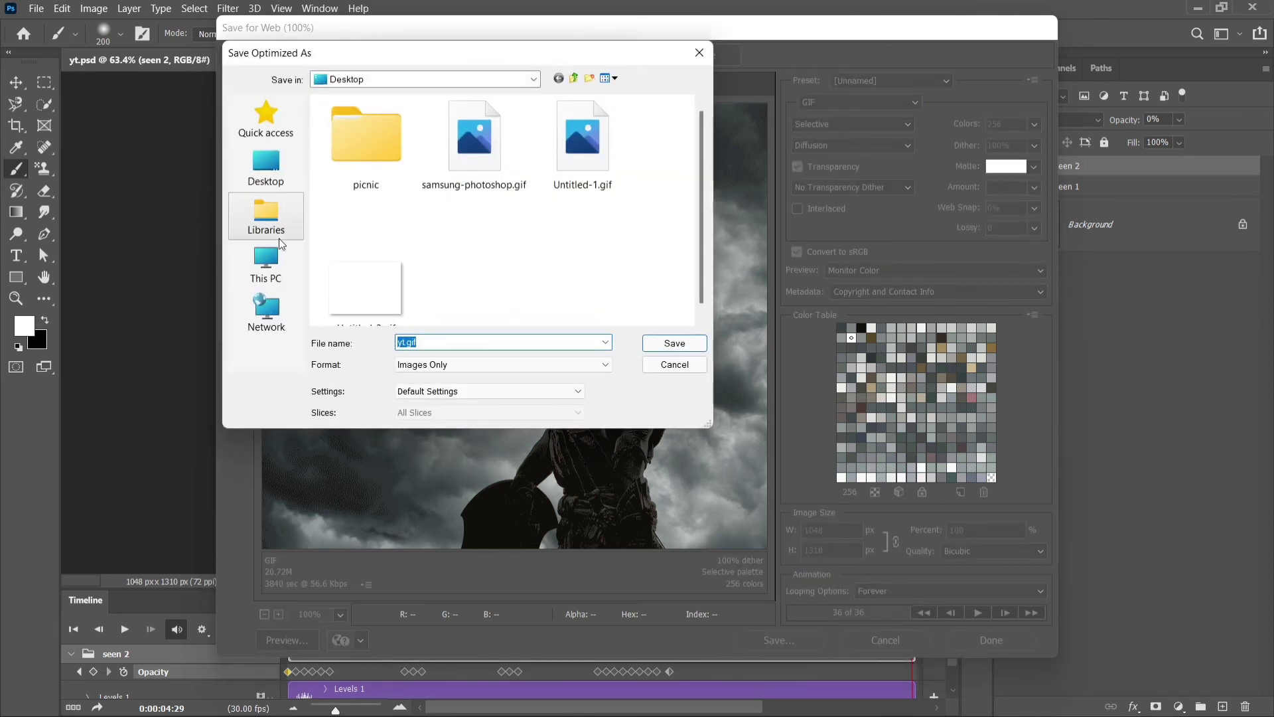